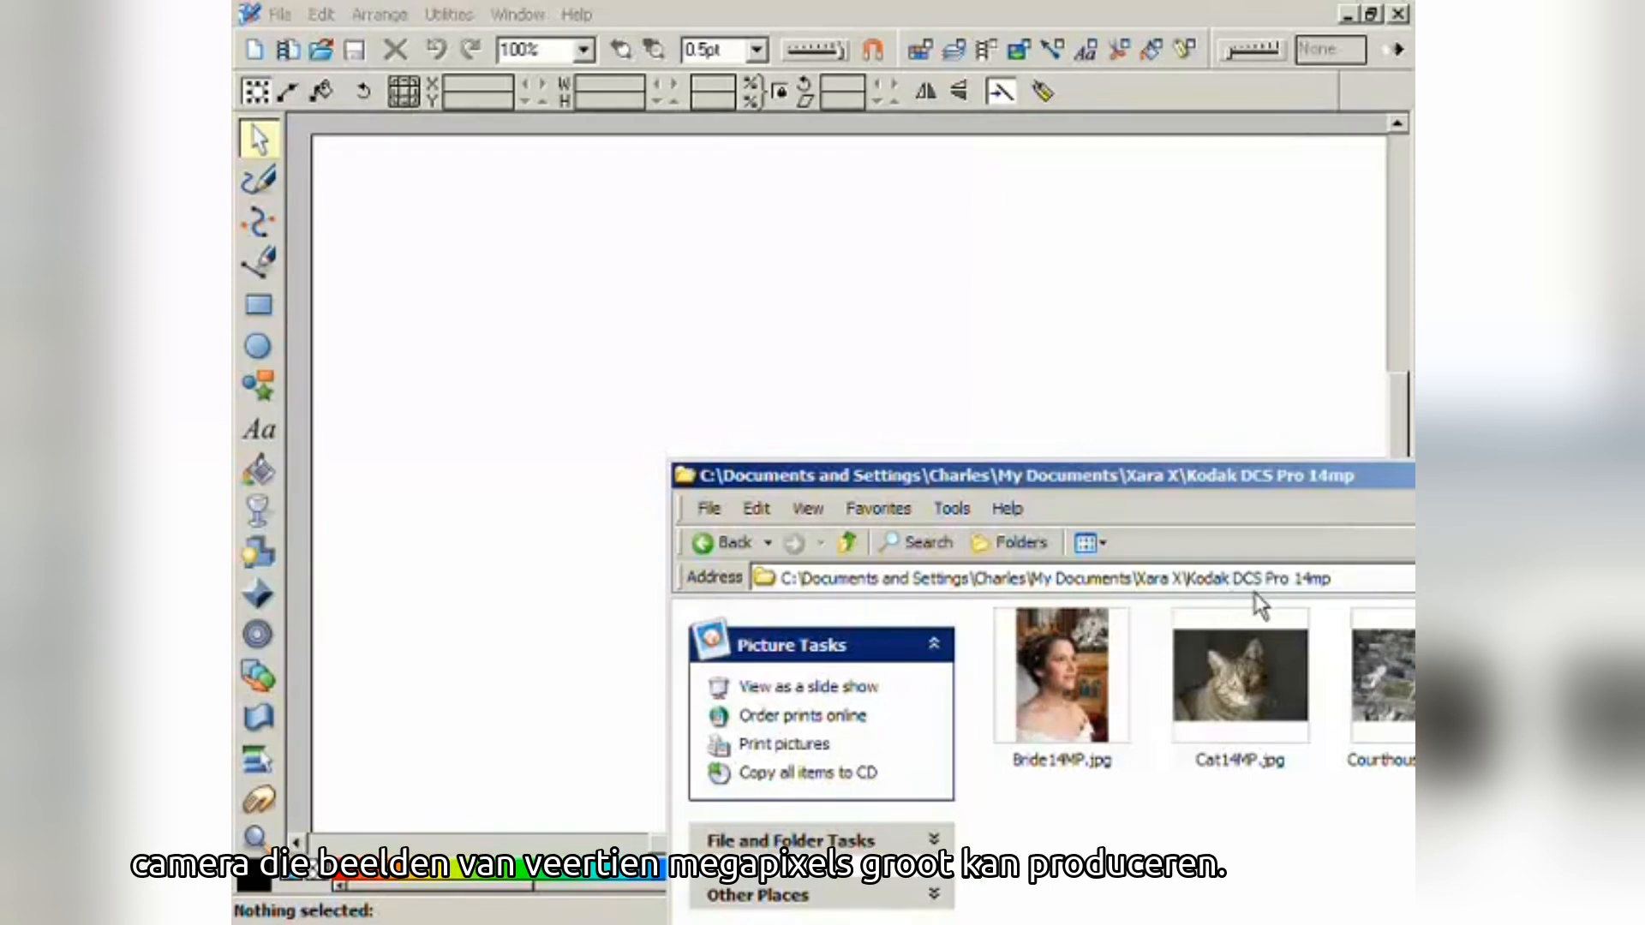
- Drag Bride14MP.jpg from the photo folder onto the empty Xara canvas
click(1040, 706)
drag(1040, 706, 525, 327)
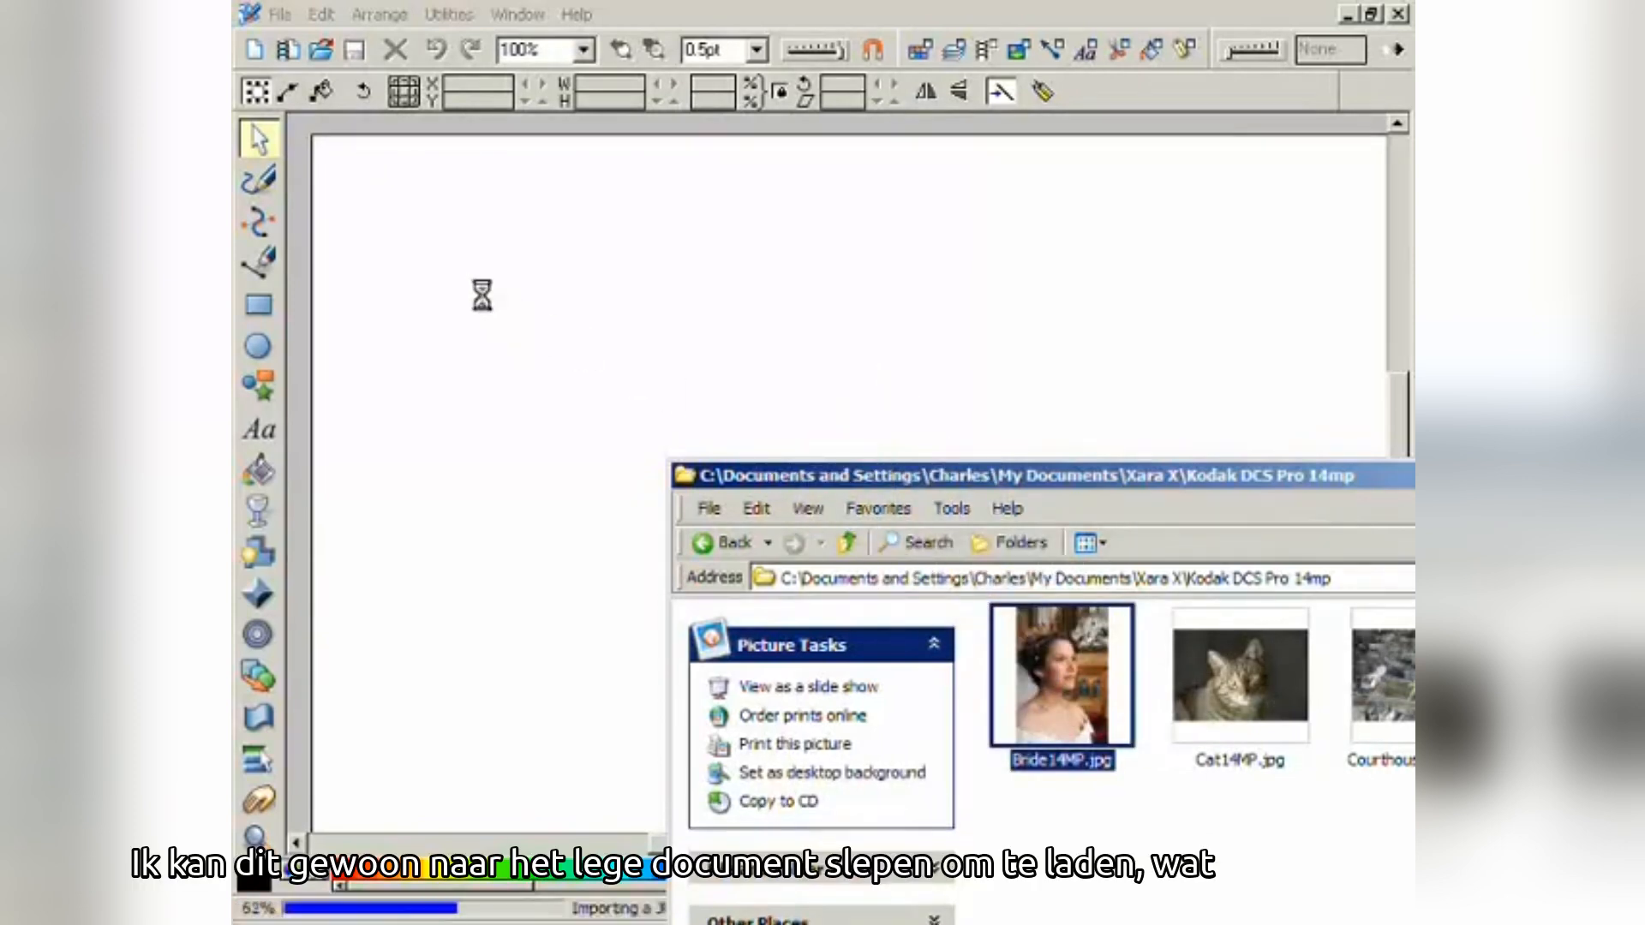
click(520, 251)
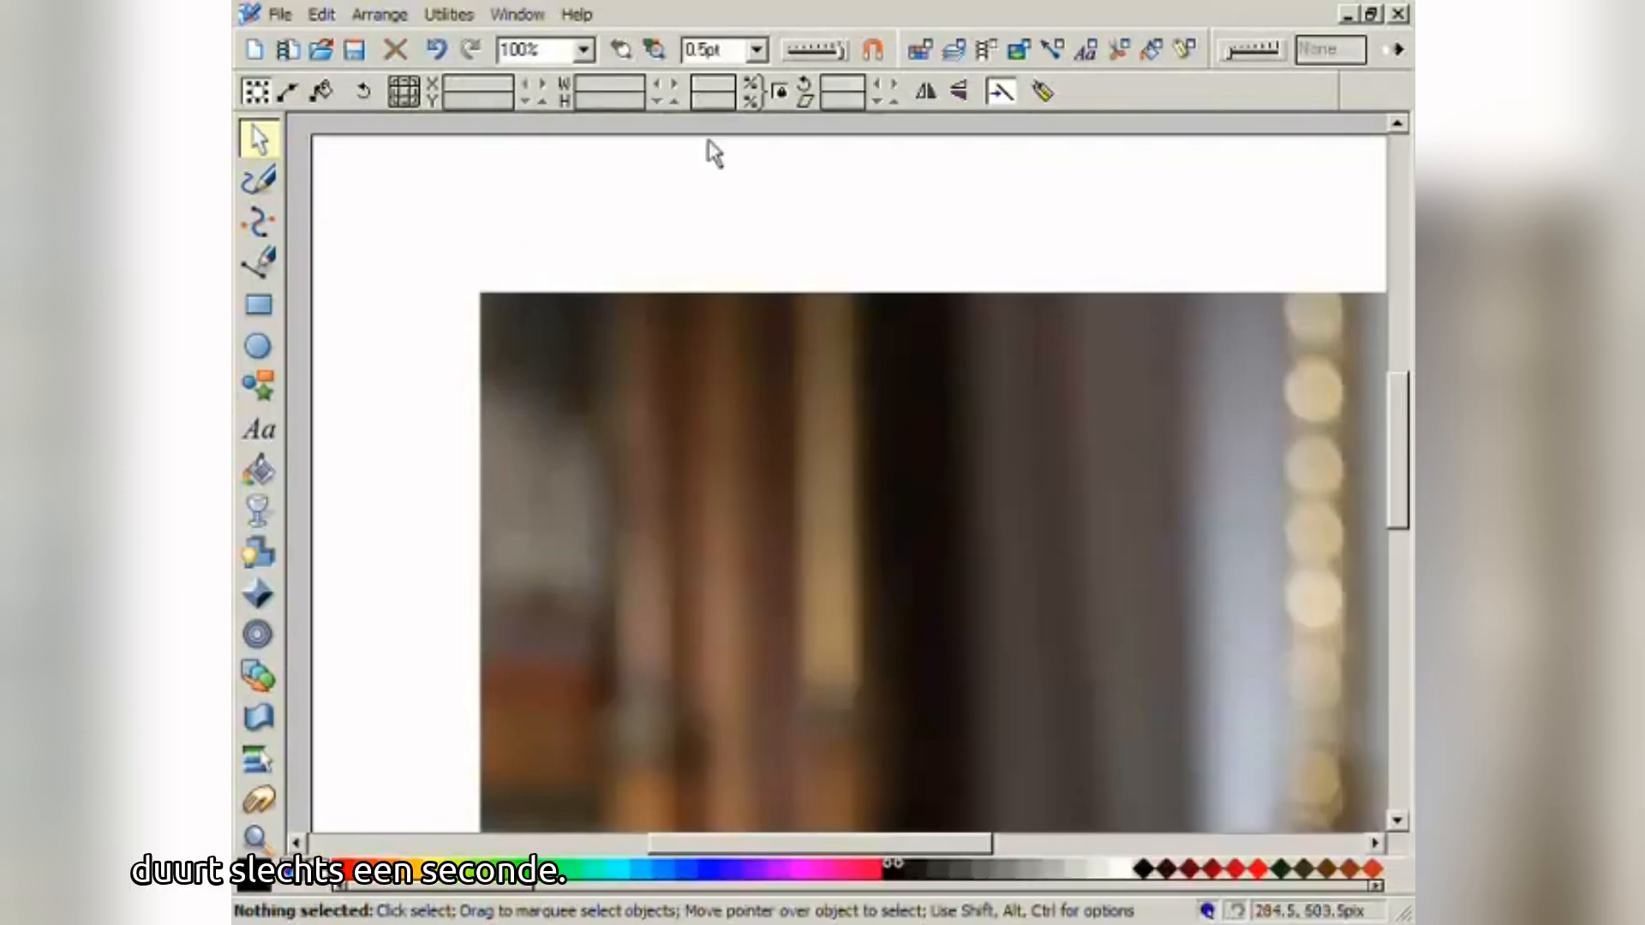
- Scale the bride photo down to 324 × 486 pix and place it at the page's top-left corner
drag(1152, 805, 628, 265)
drag(1045, 806, 823, 220)
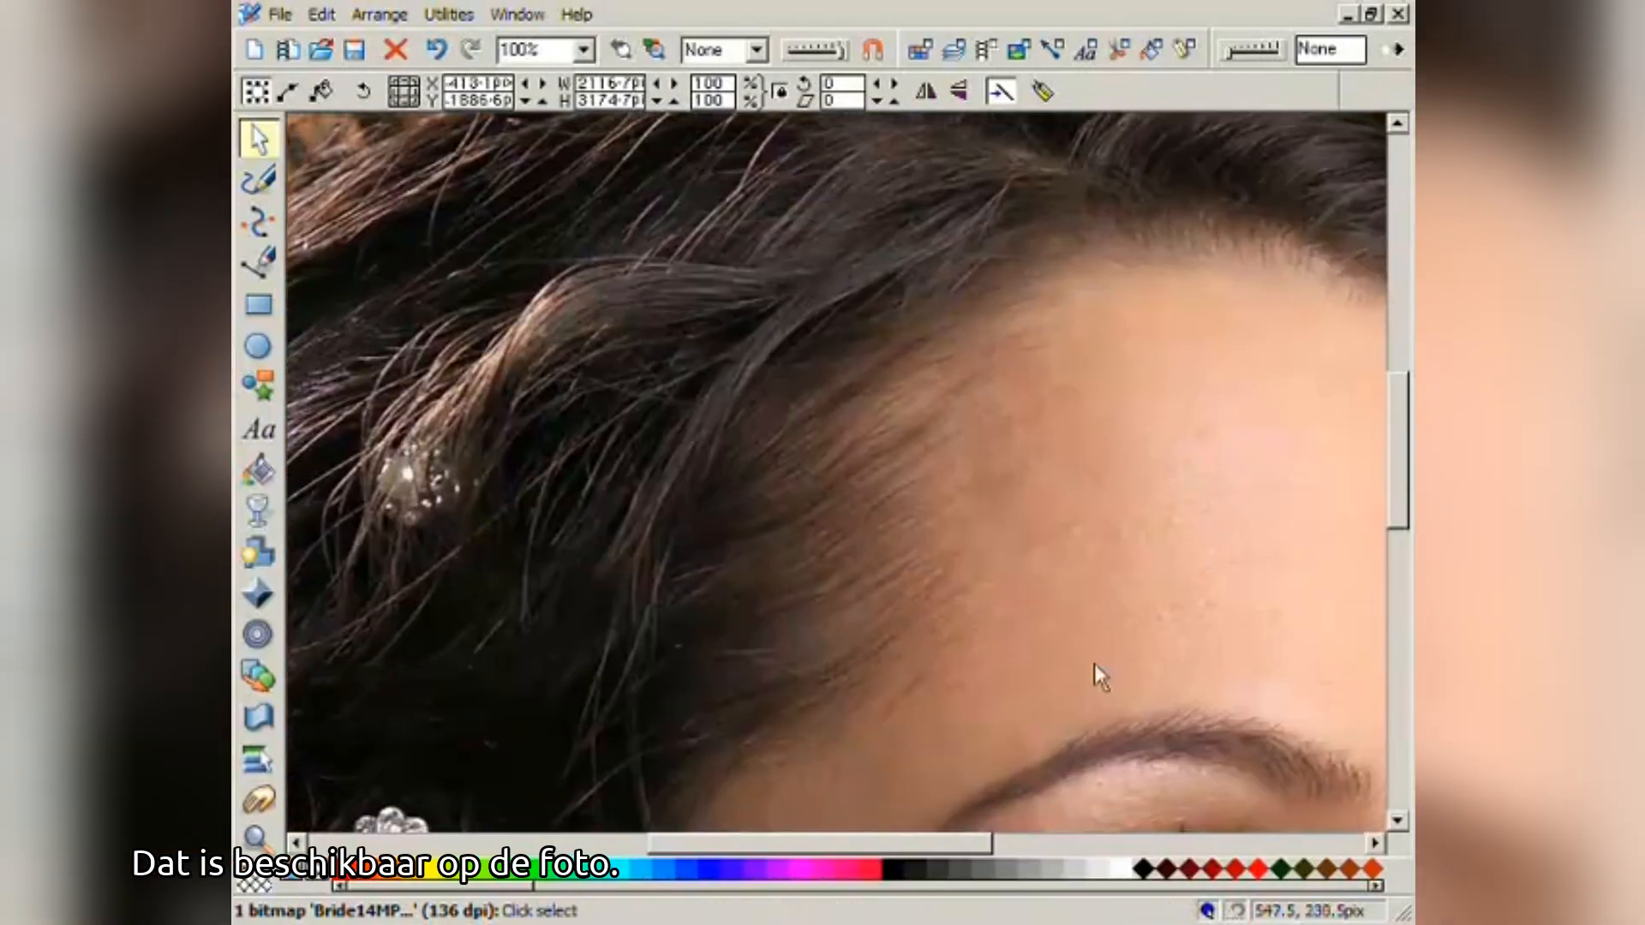
drag(1152, 807, 771, 489)
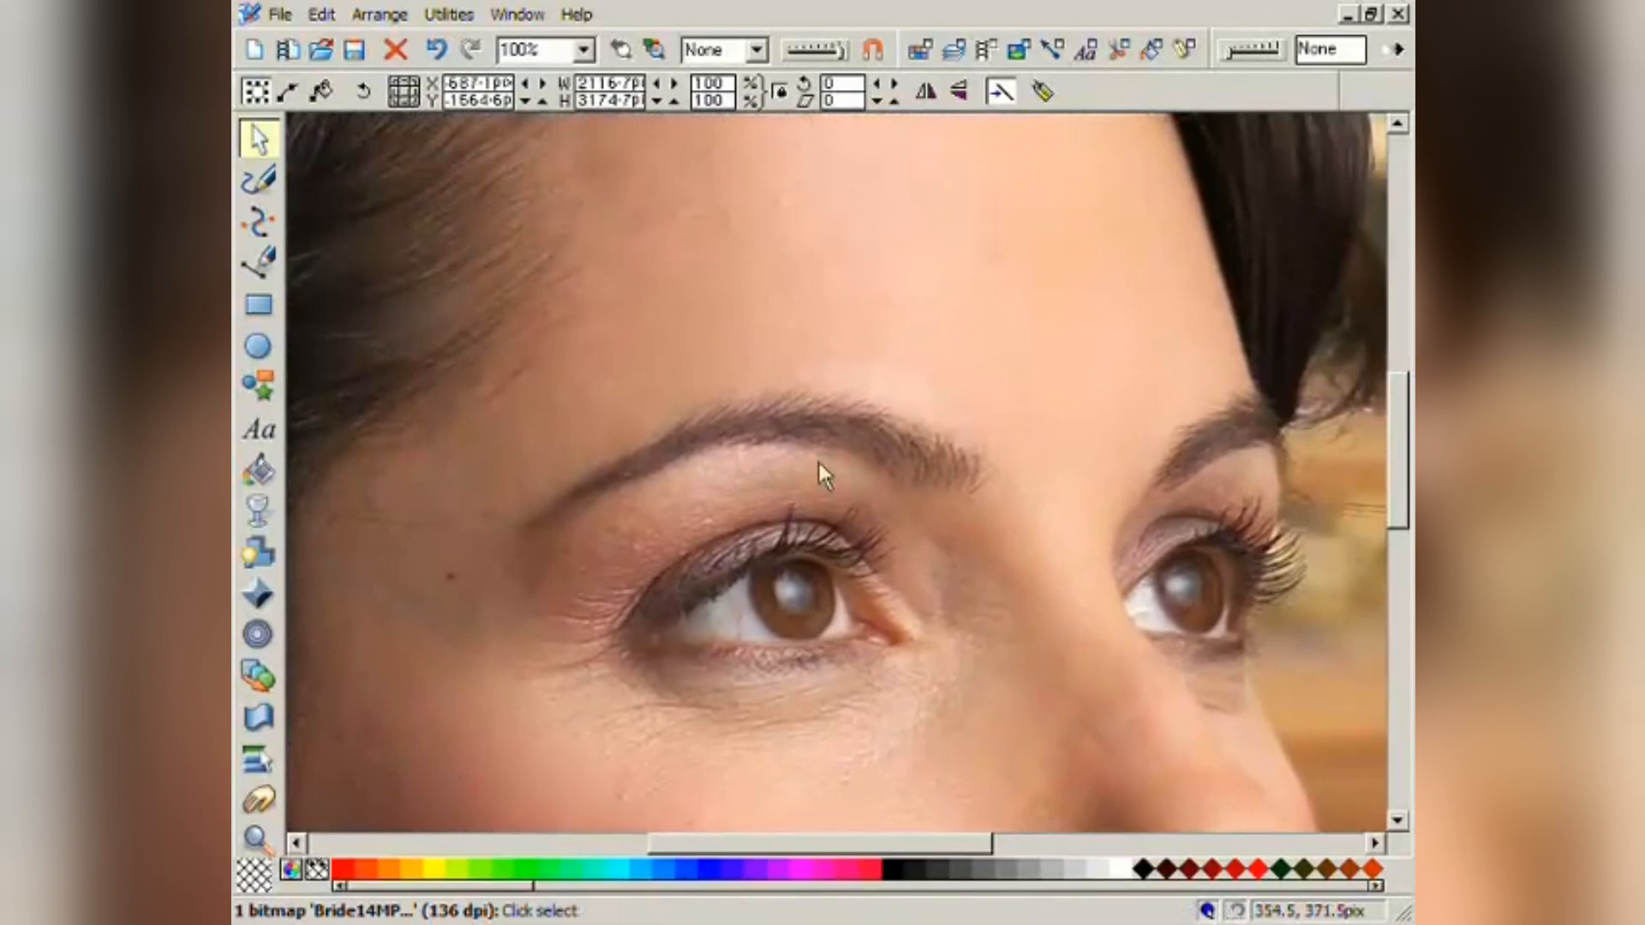
click(653, 51)
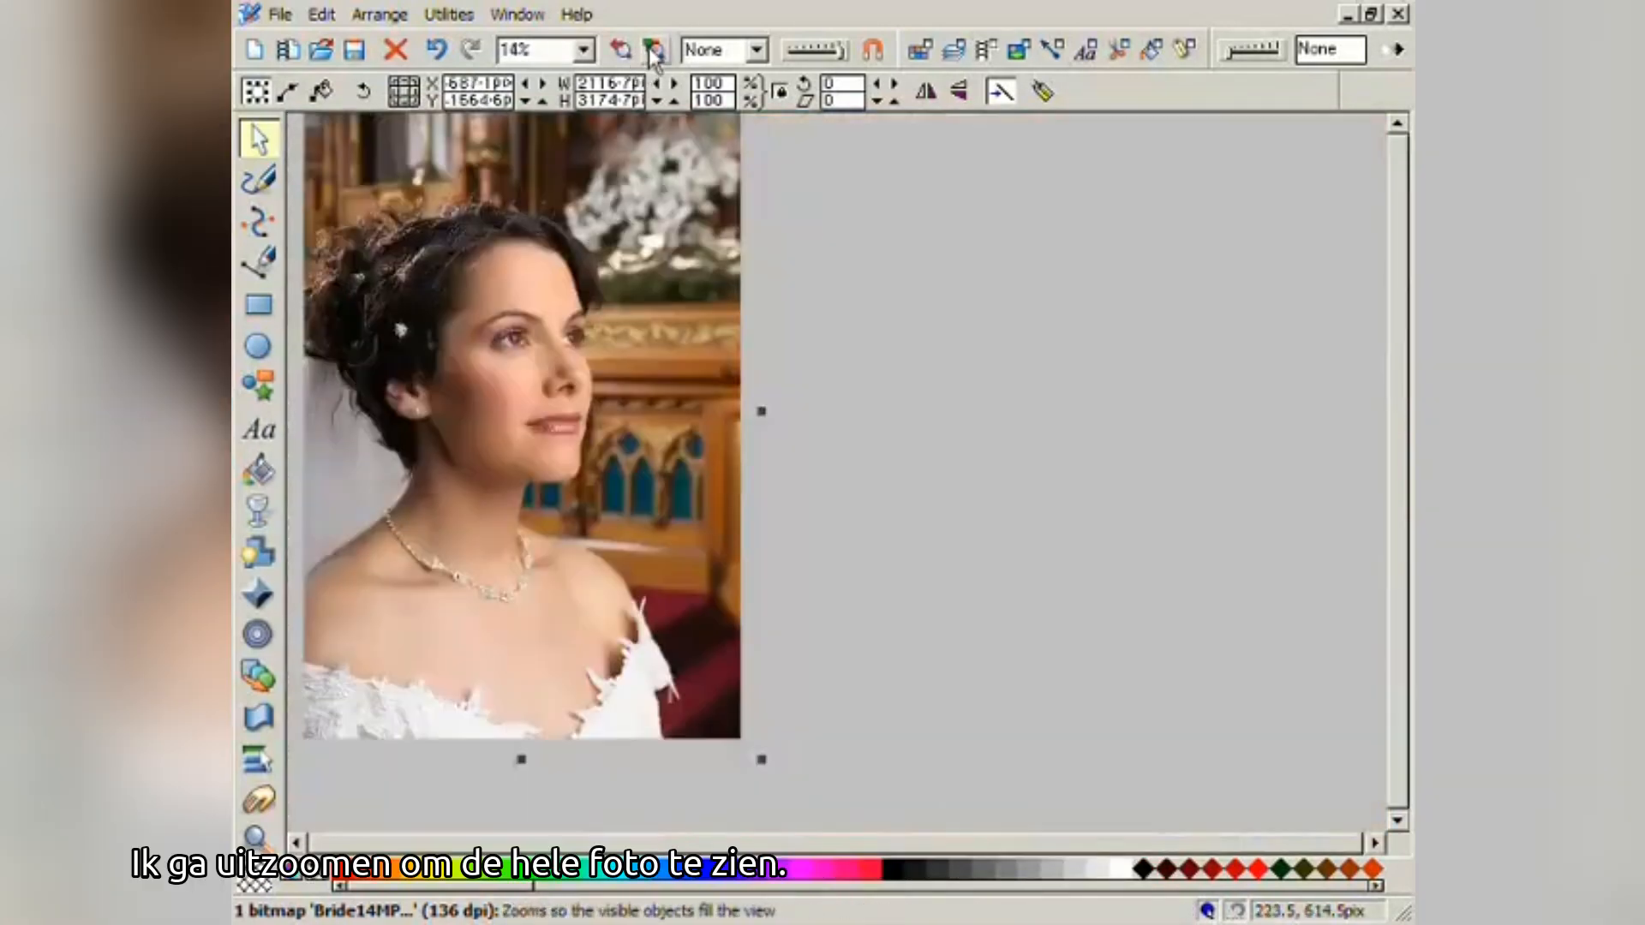
drag(647, 175, 703, 247)
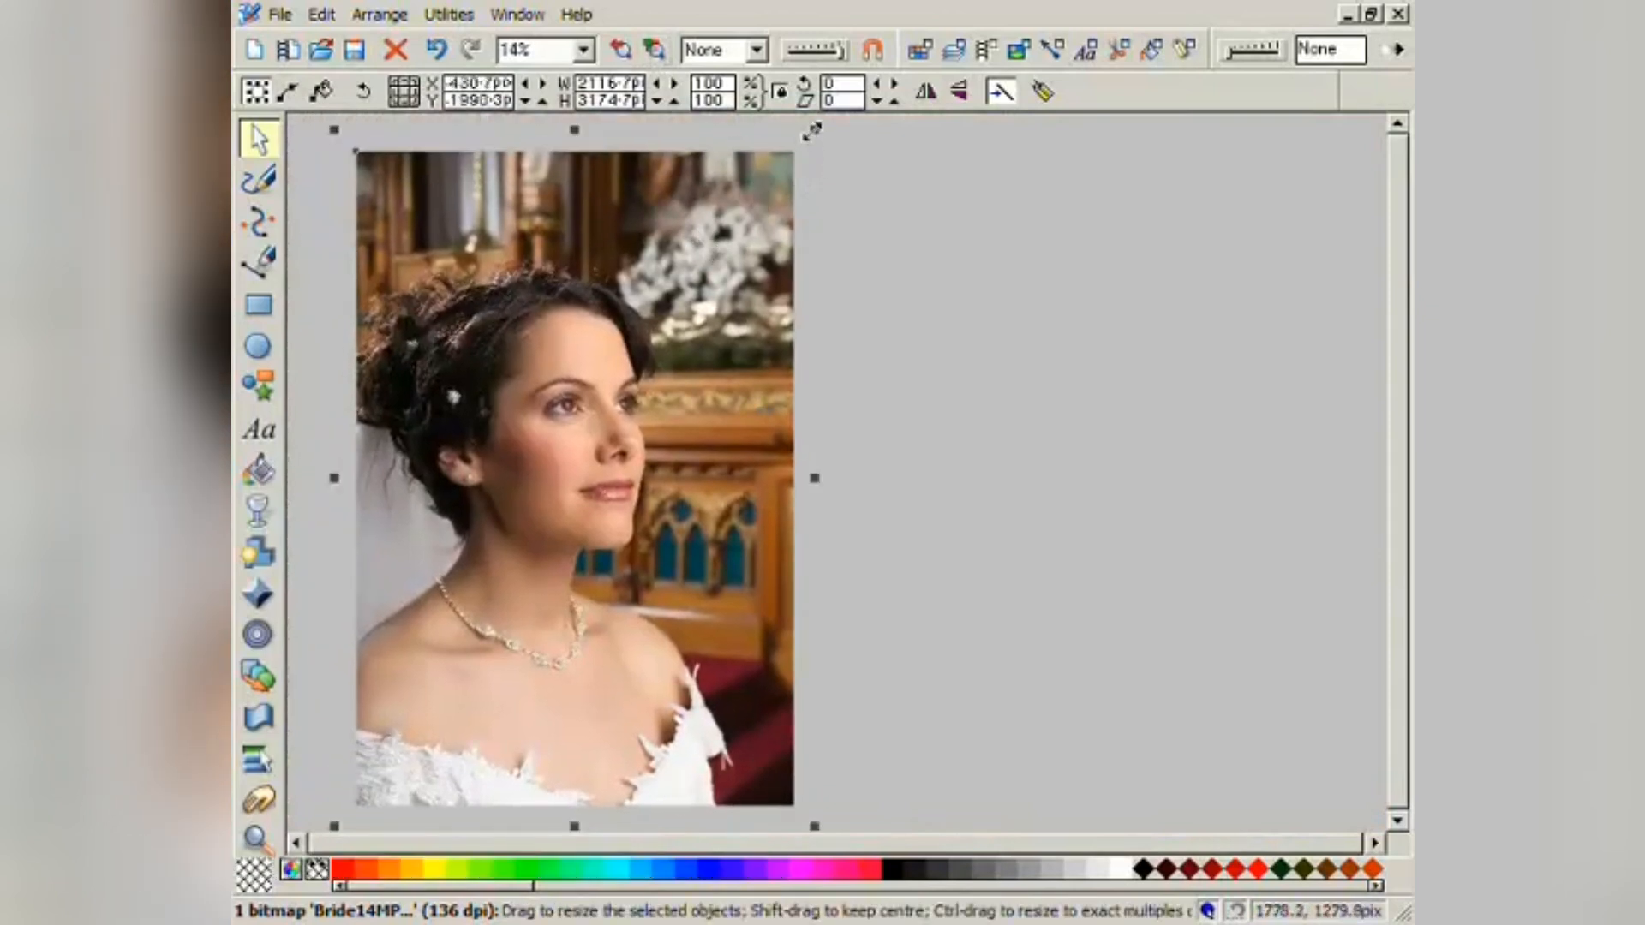
drag(809, 130, 523, 312)
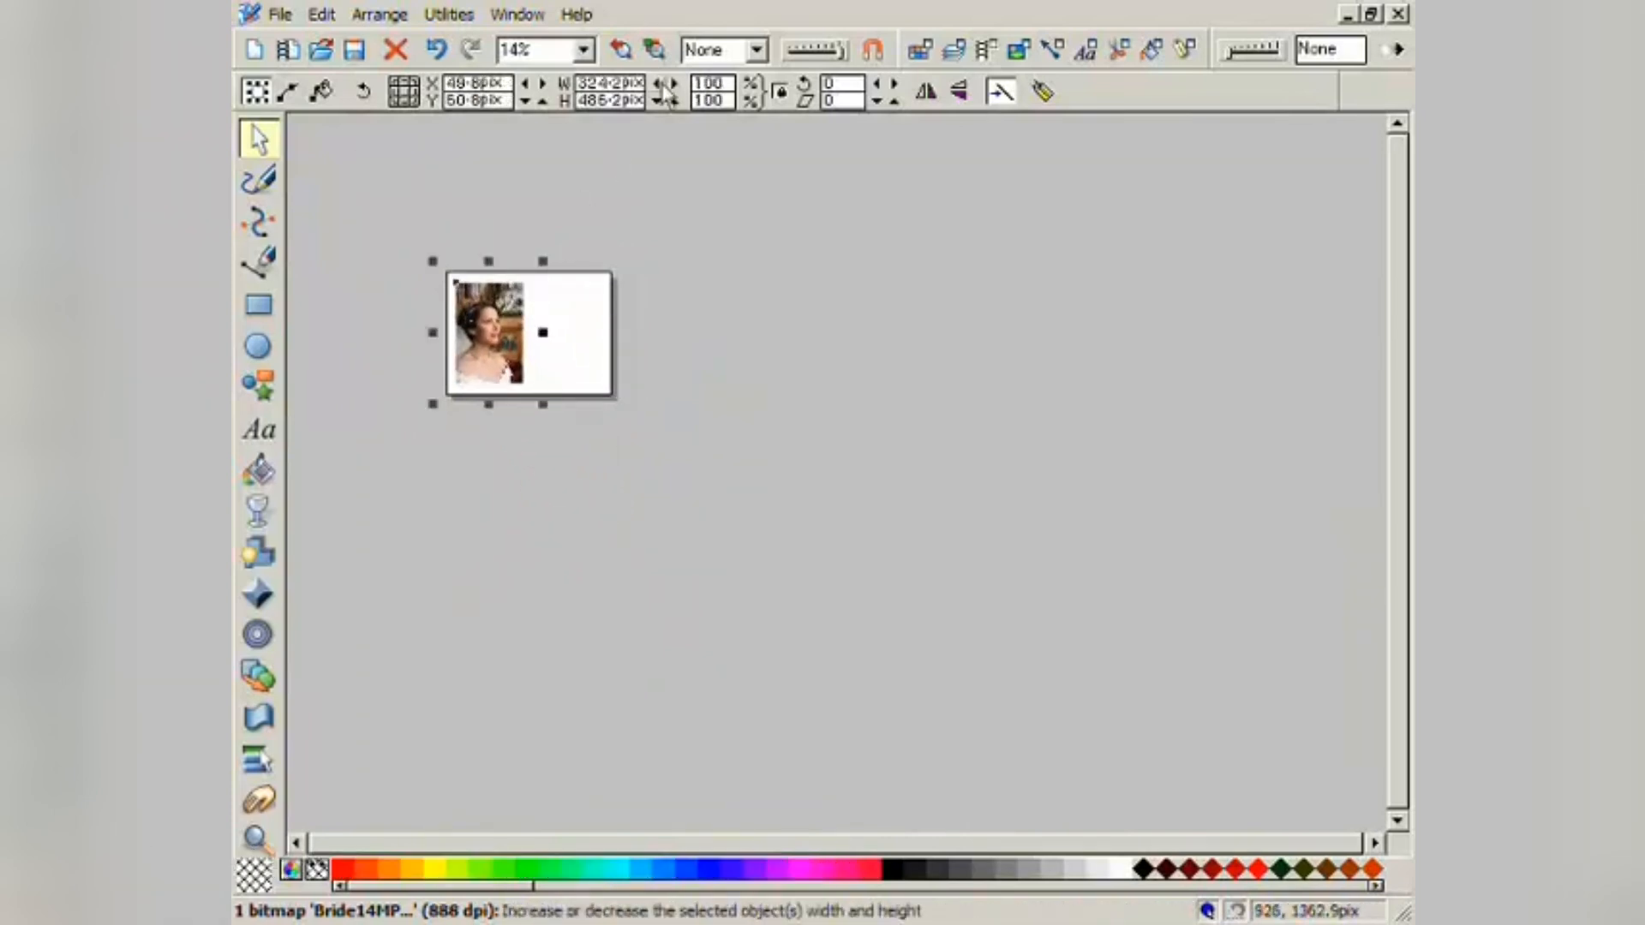
click(624, 53)
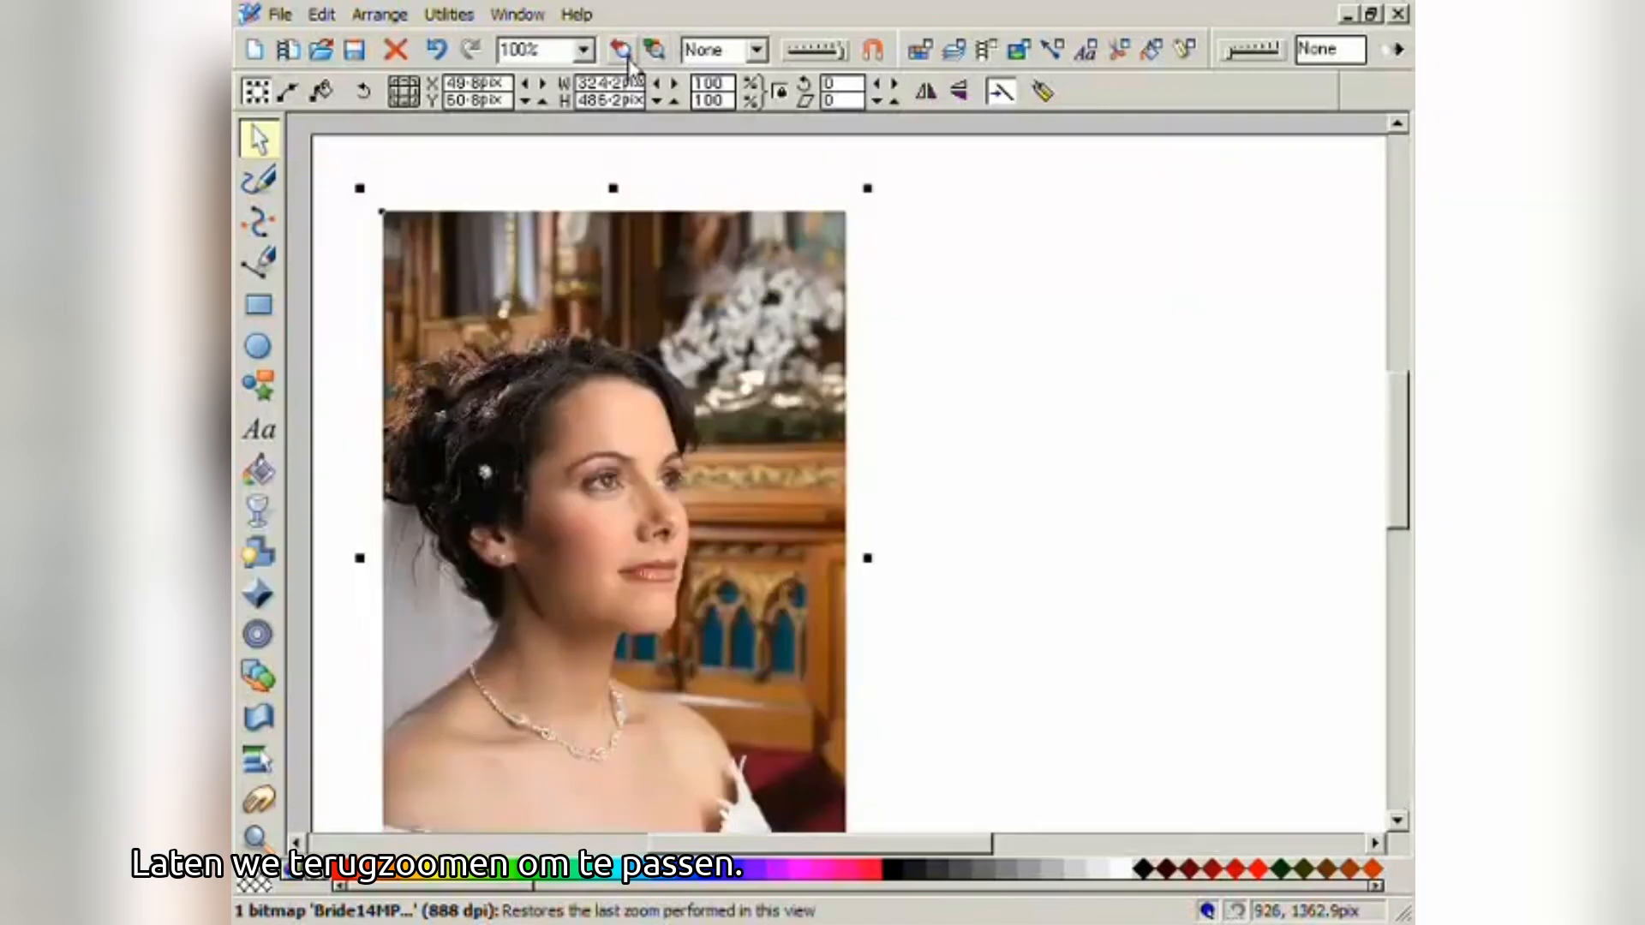
drag(730, 352, 683, 267)
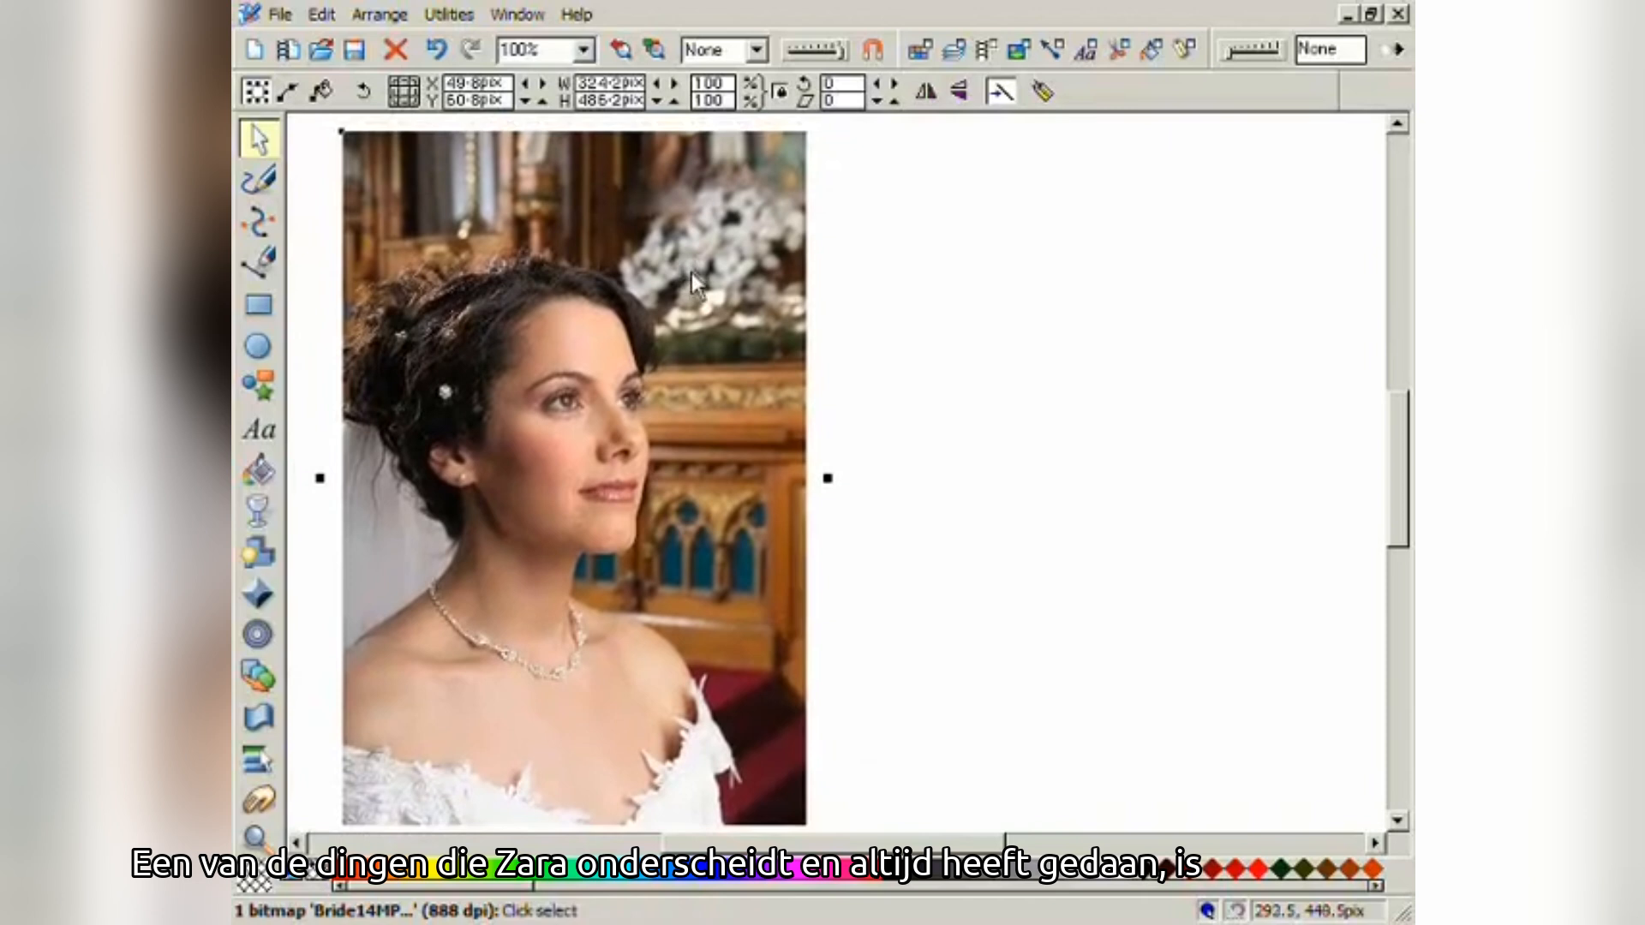
- Drag a linear transparency across the bride photo so only its lower-left corner fades to white
click(271, 513)
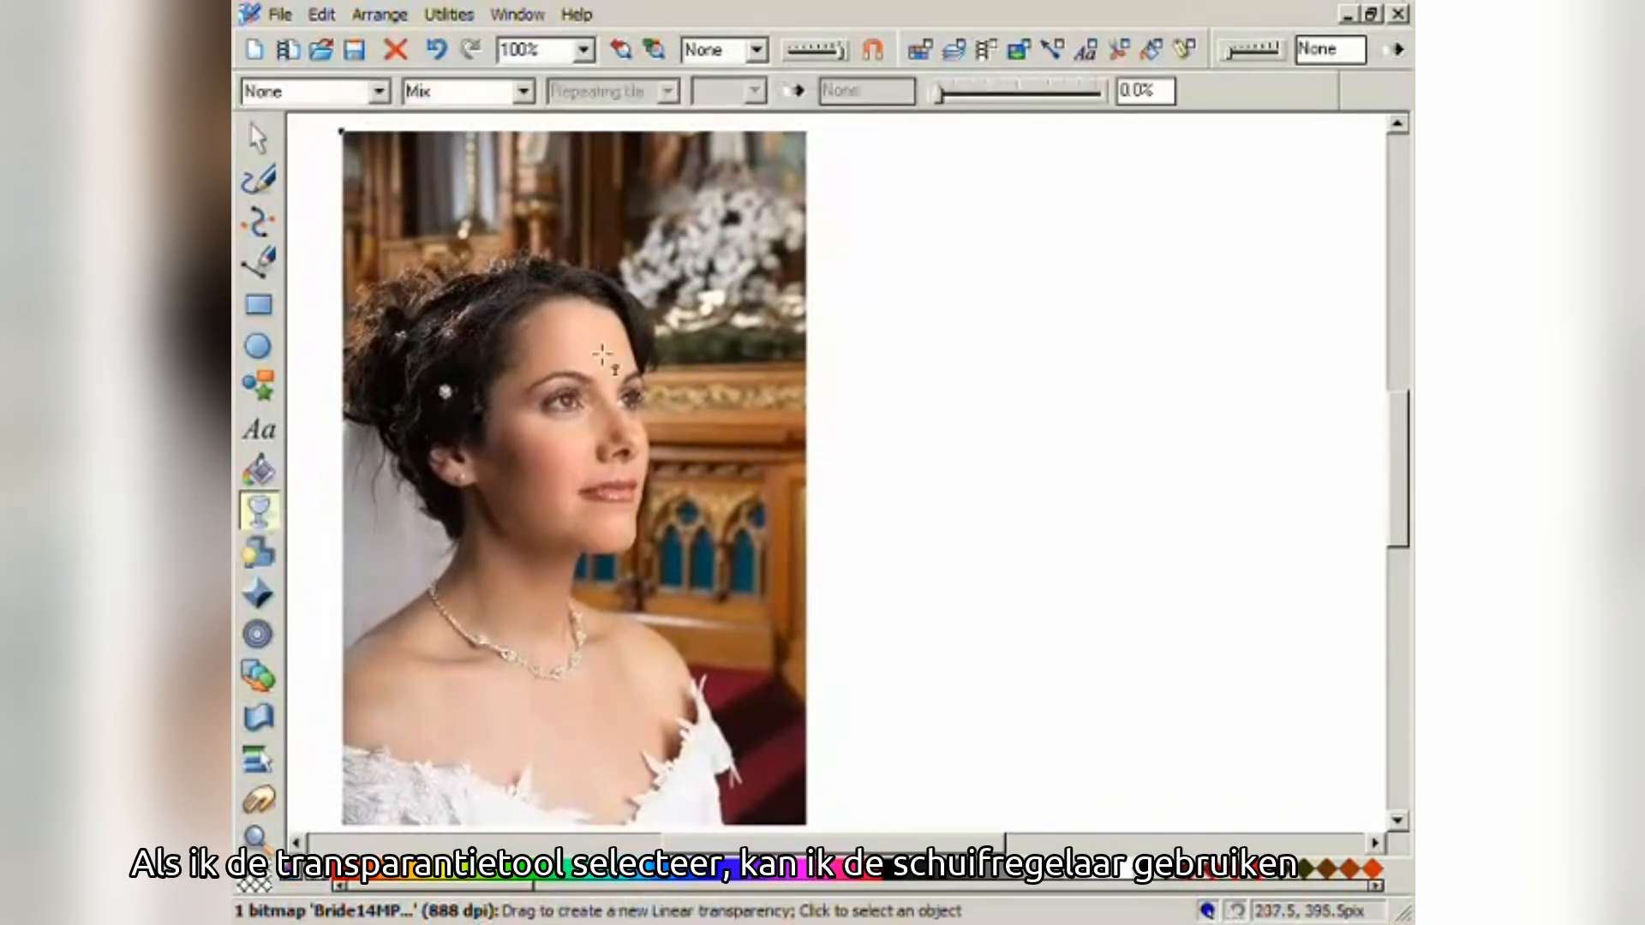
mouse_move(939, 100)
mouse_down()
mouse_move(1090, 106)
mouse_move(935, 118)
mouse_up()
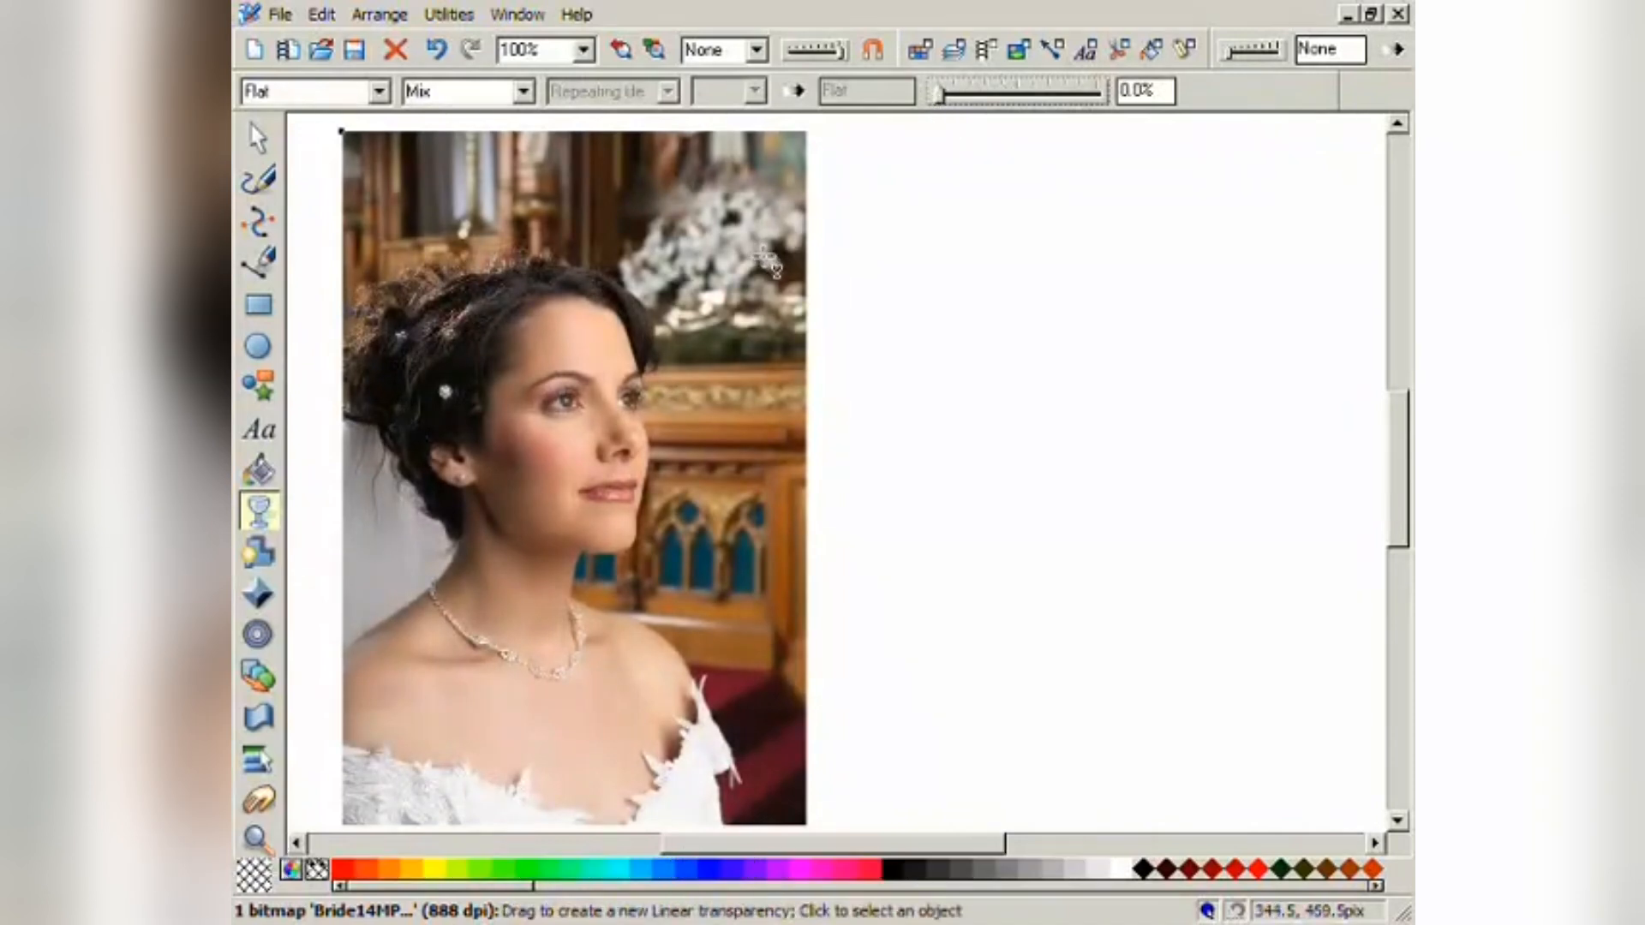
drag(713, 253, 351, 807)
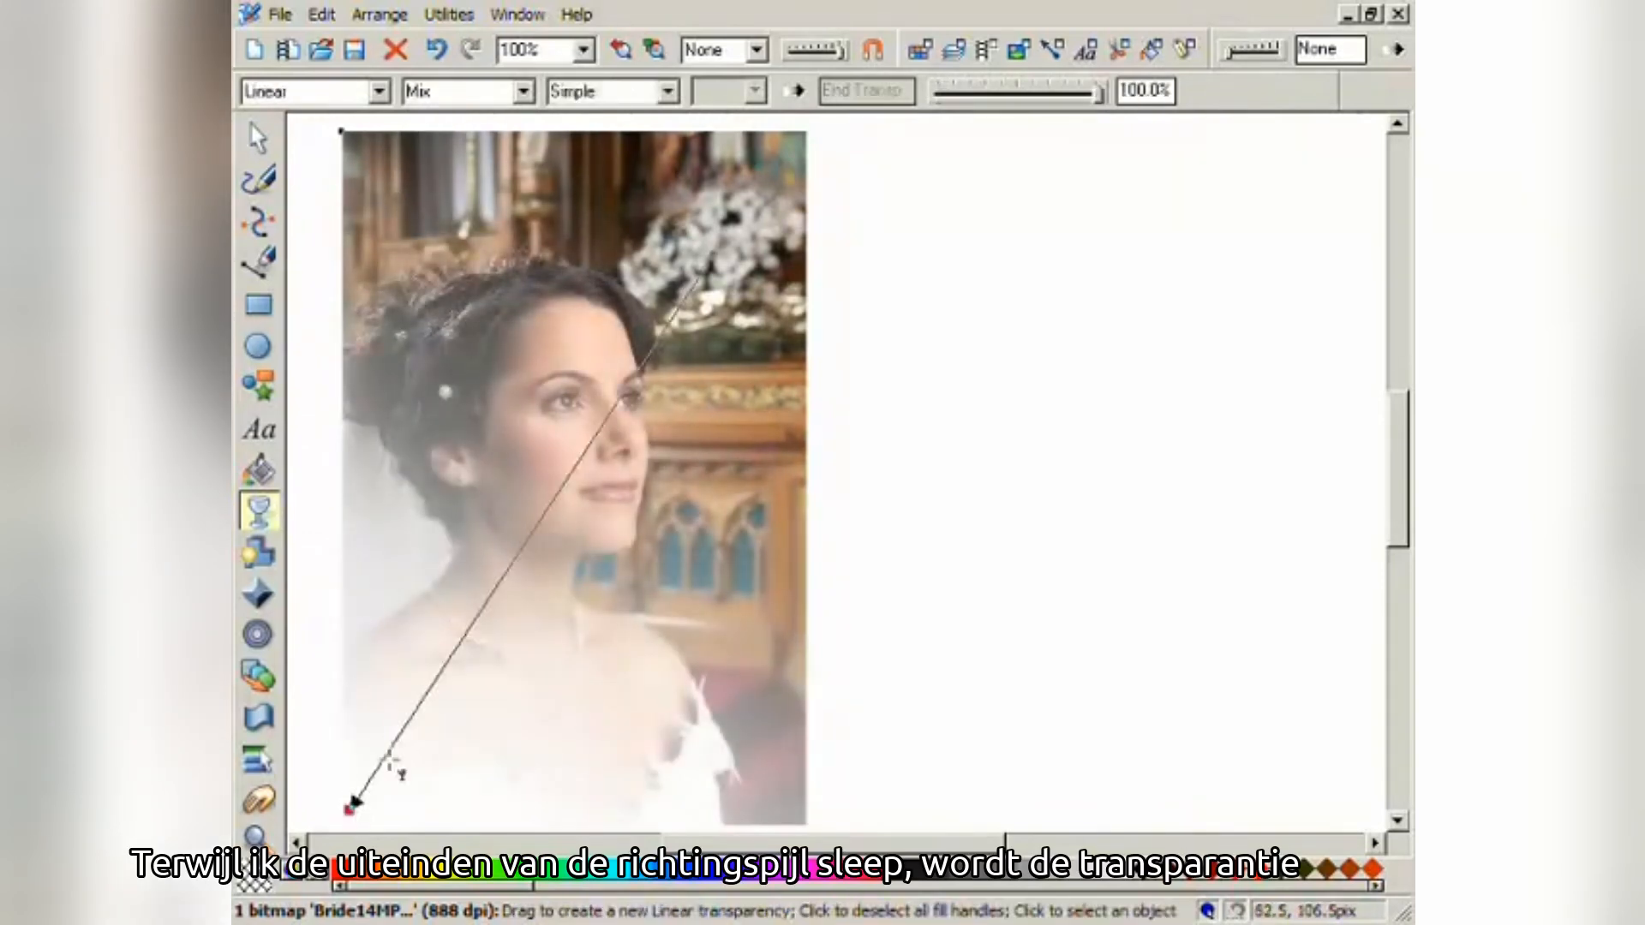
drag(703, 276, 502, 616)
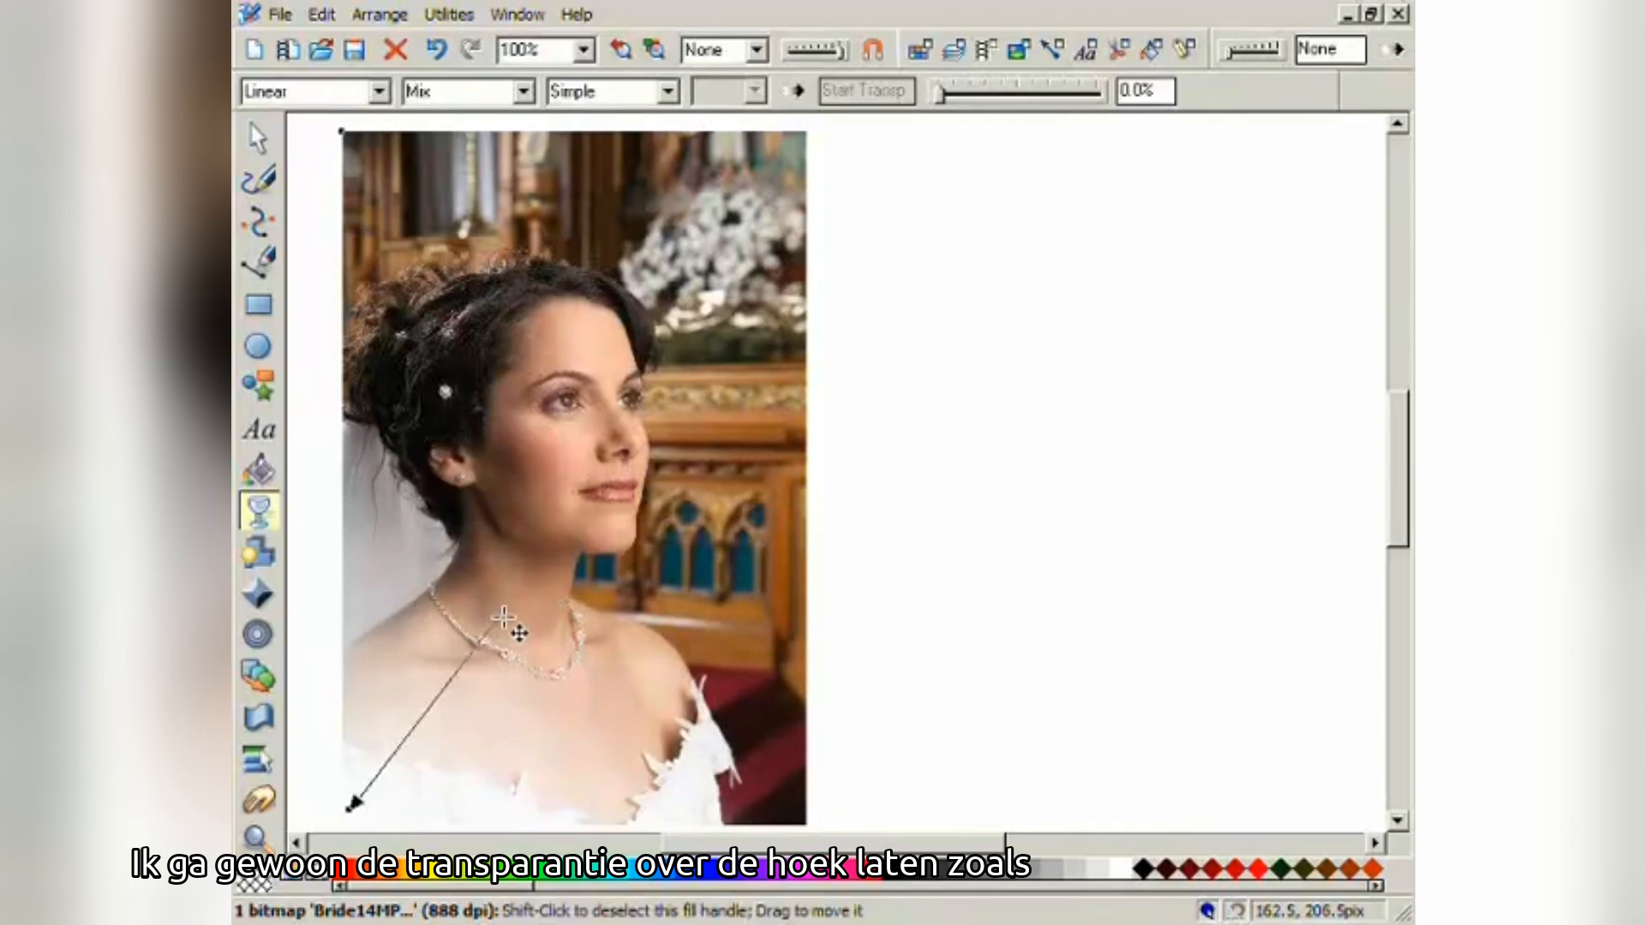
click(322, 15)
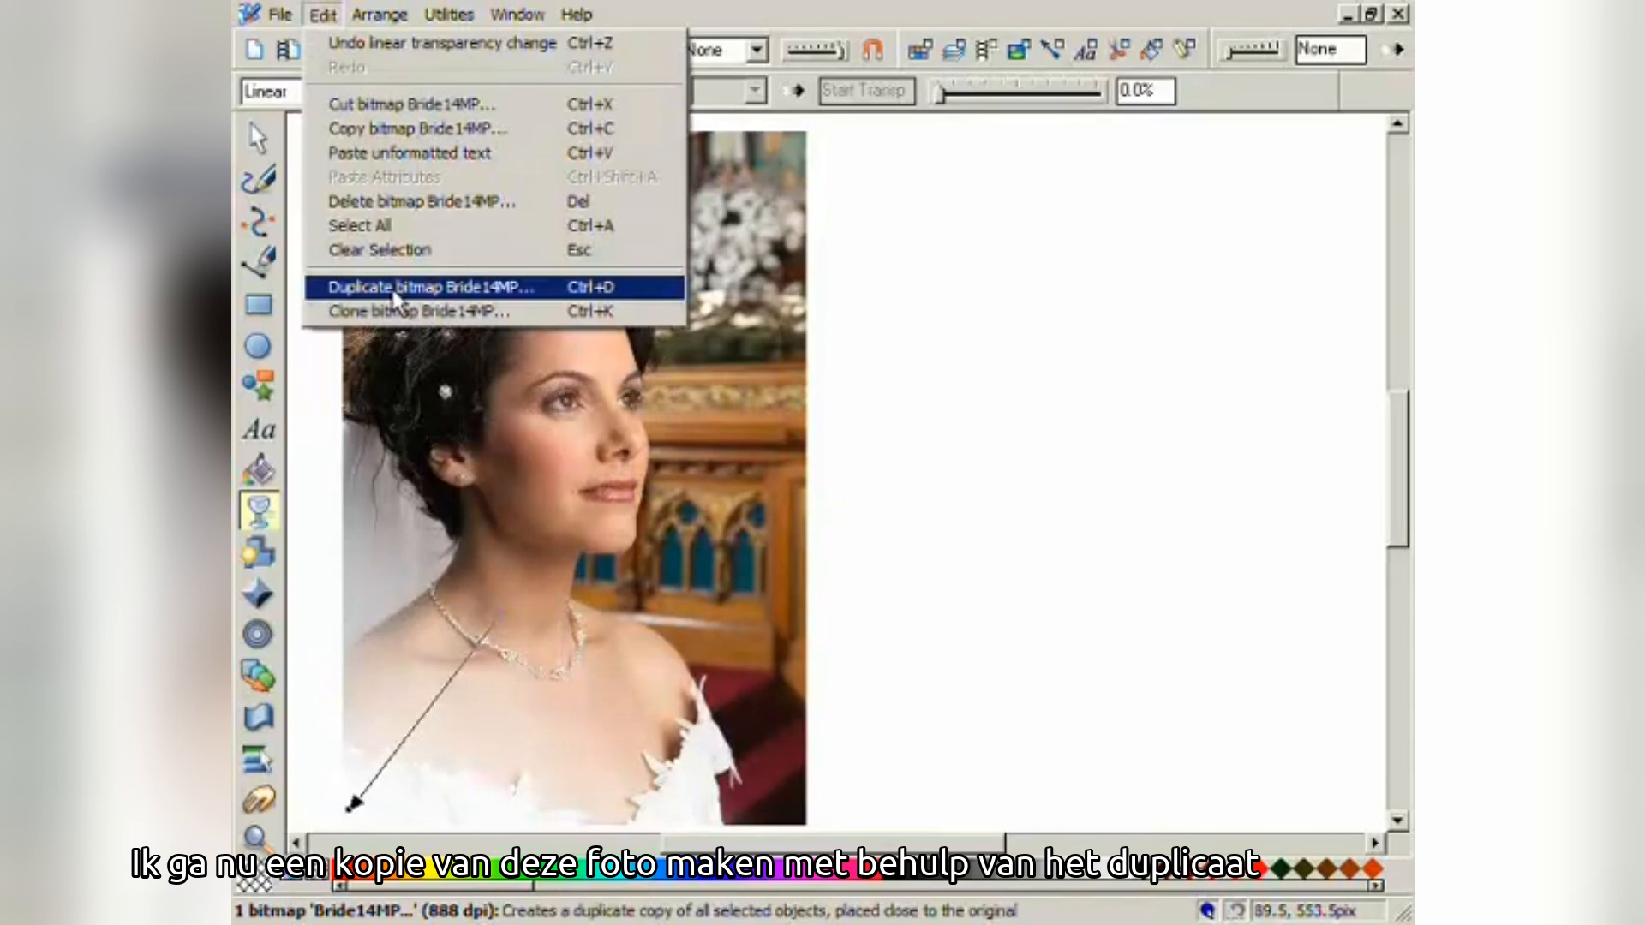
- Duplicate the faded bride photo and move the copy to X 385.8 pix, right of the original
click(395, 297)
click(258, 138)
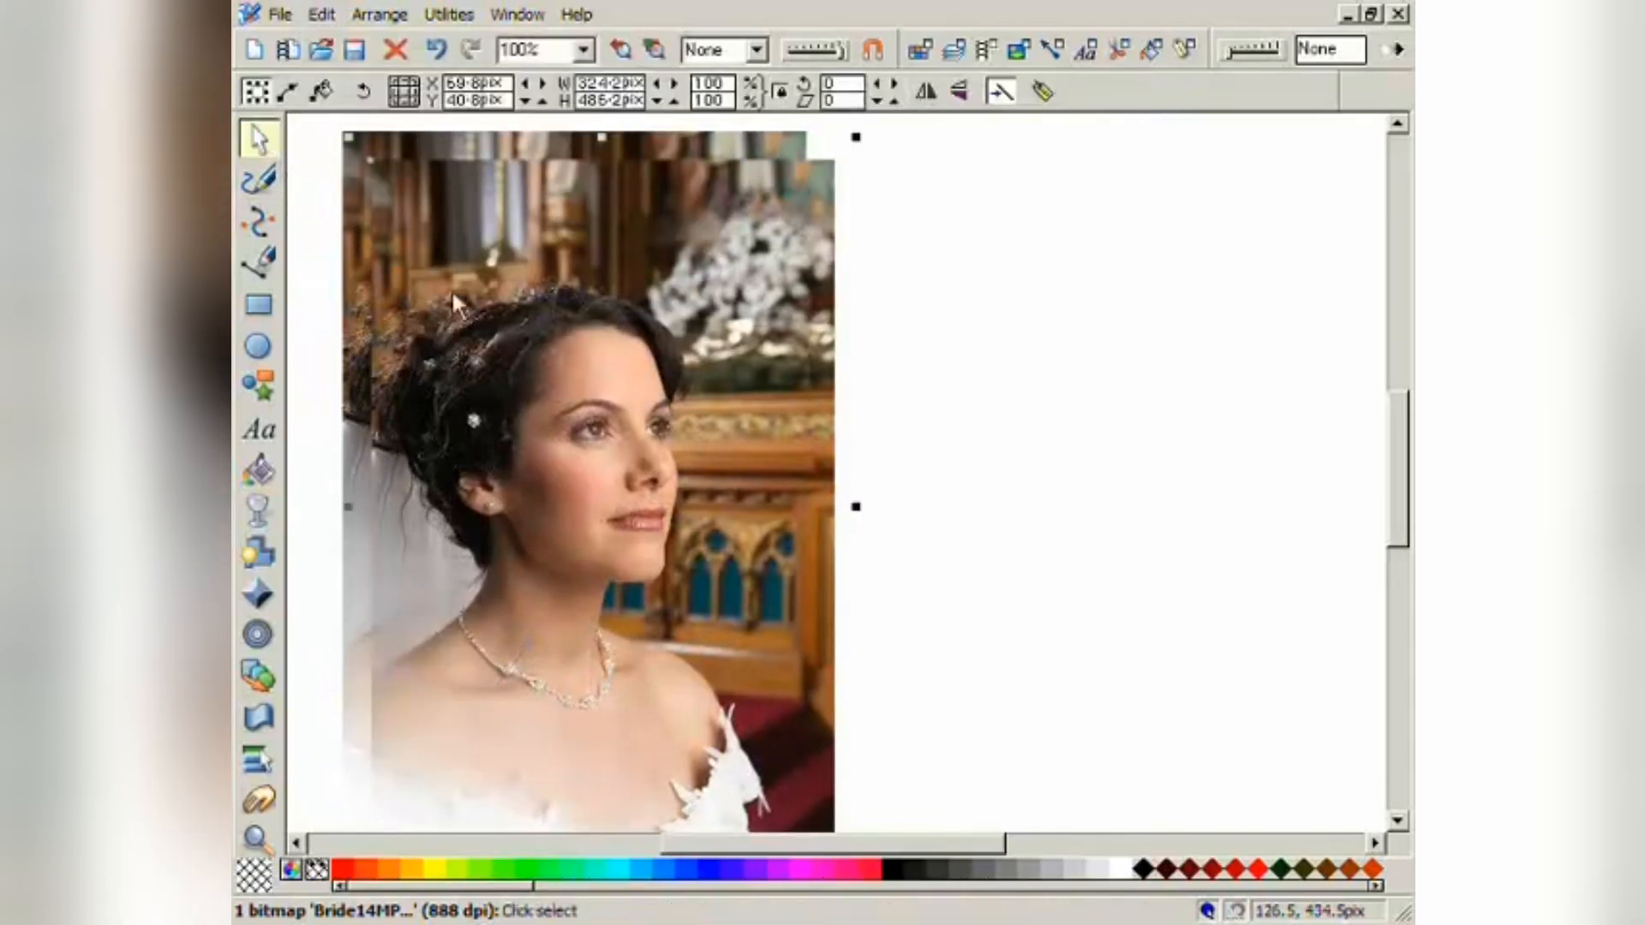
drag(501, 536, 957, 538)
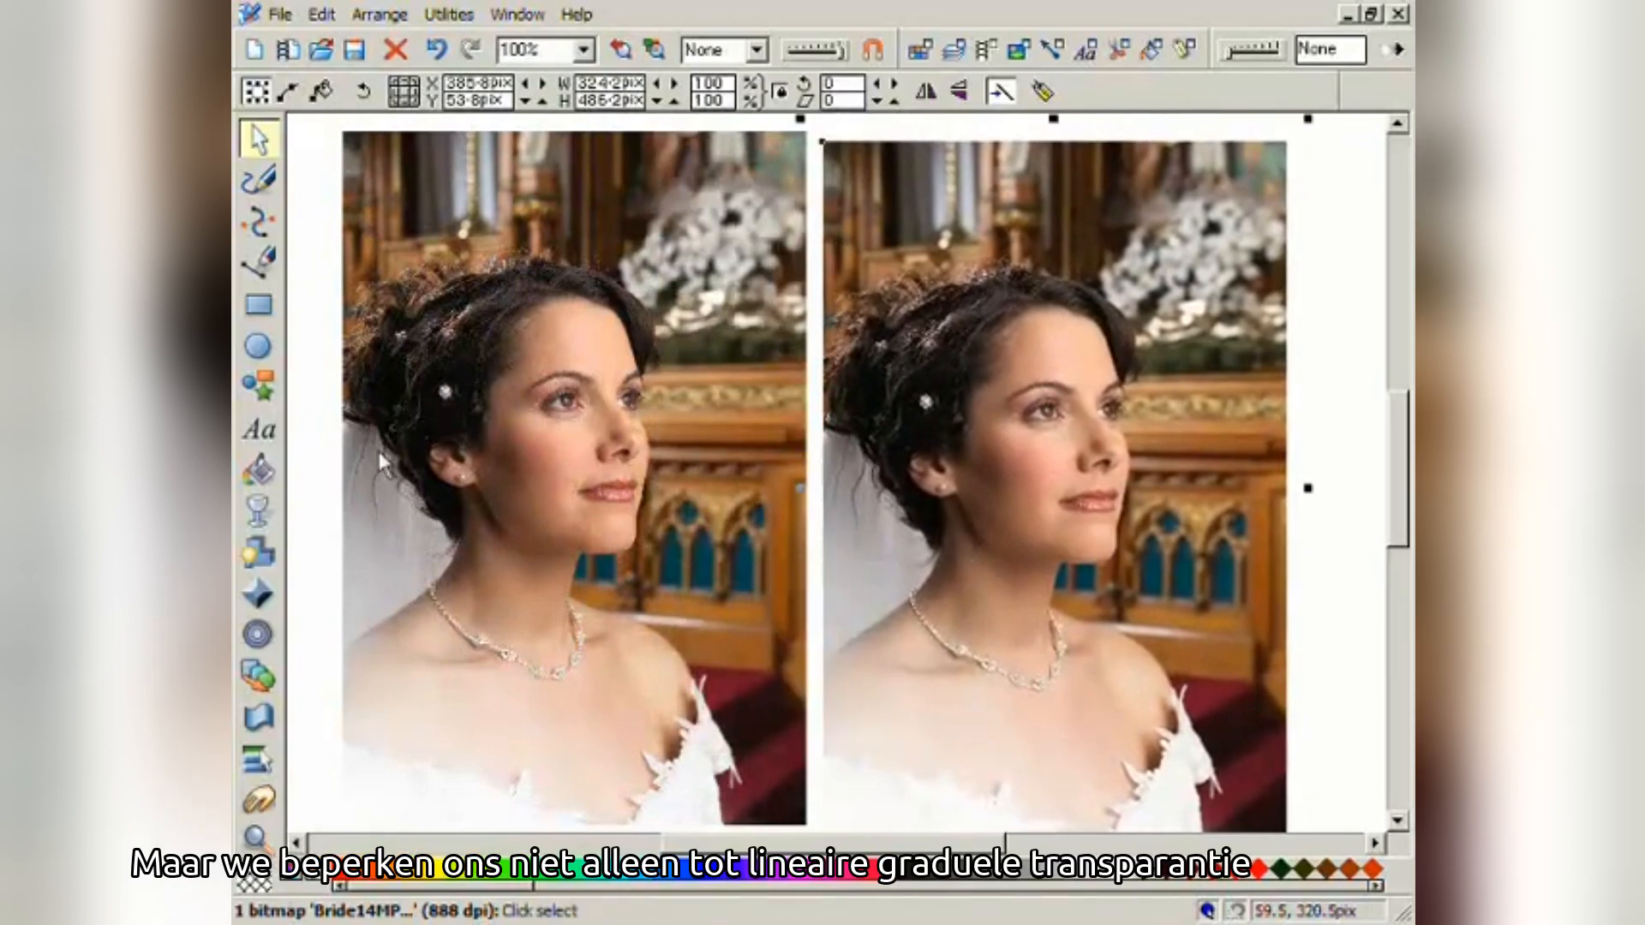
click(276, 519)
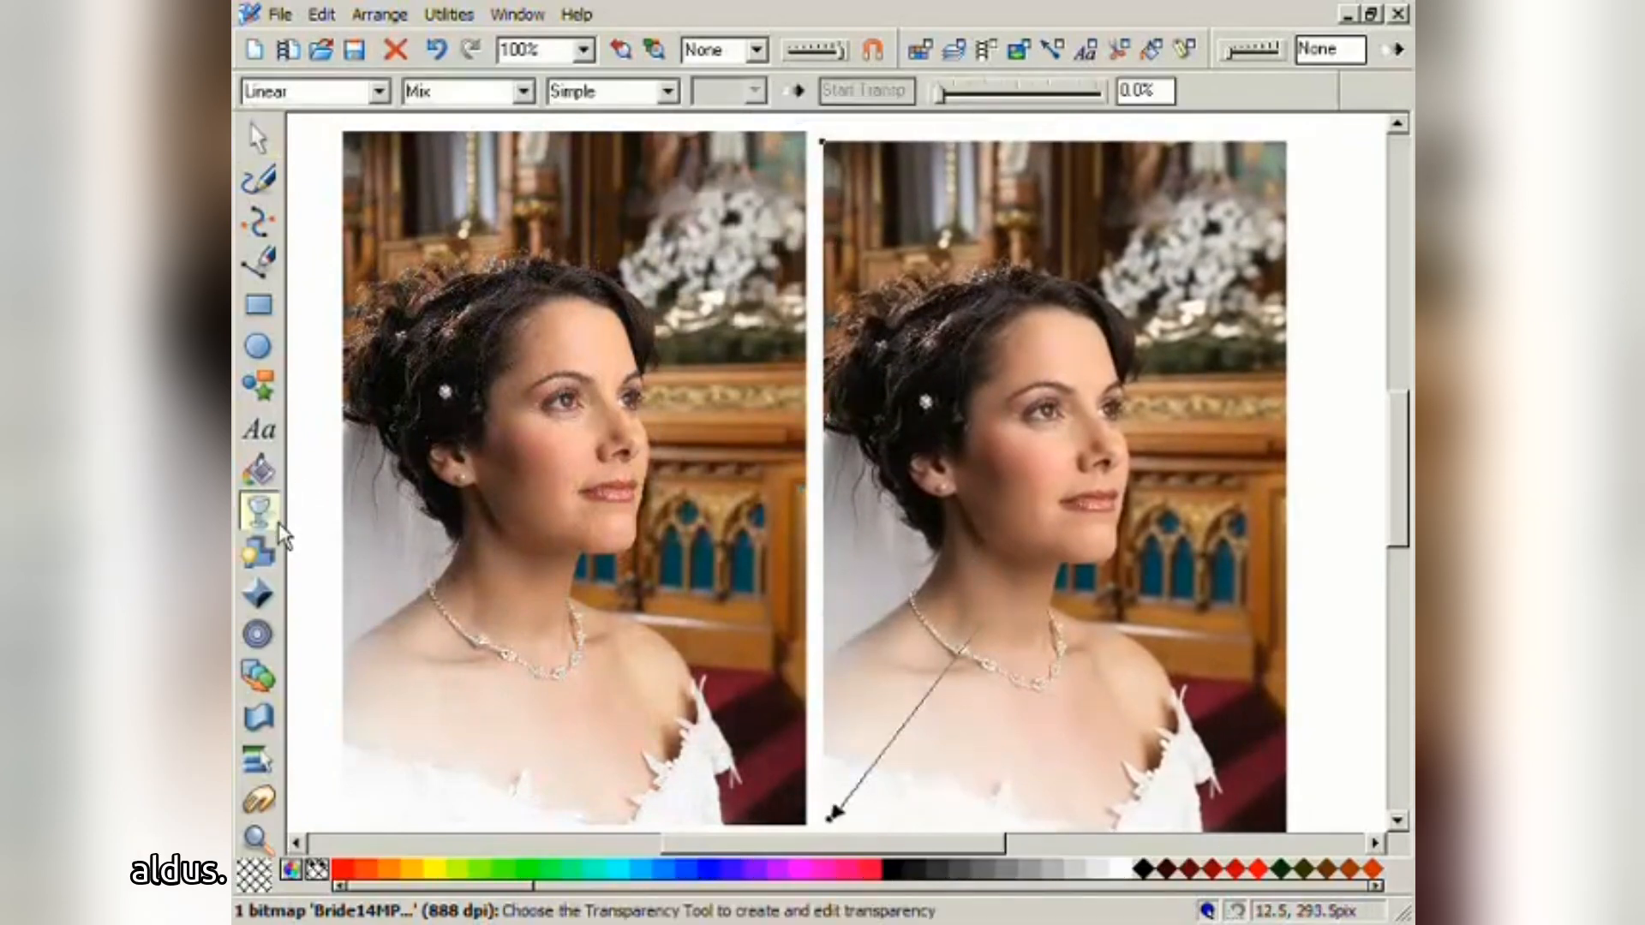
click(379, 92)
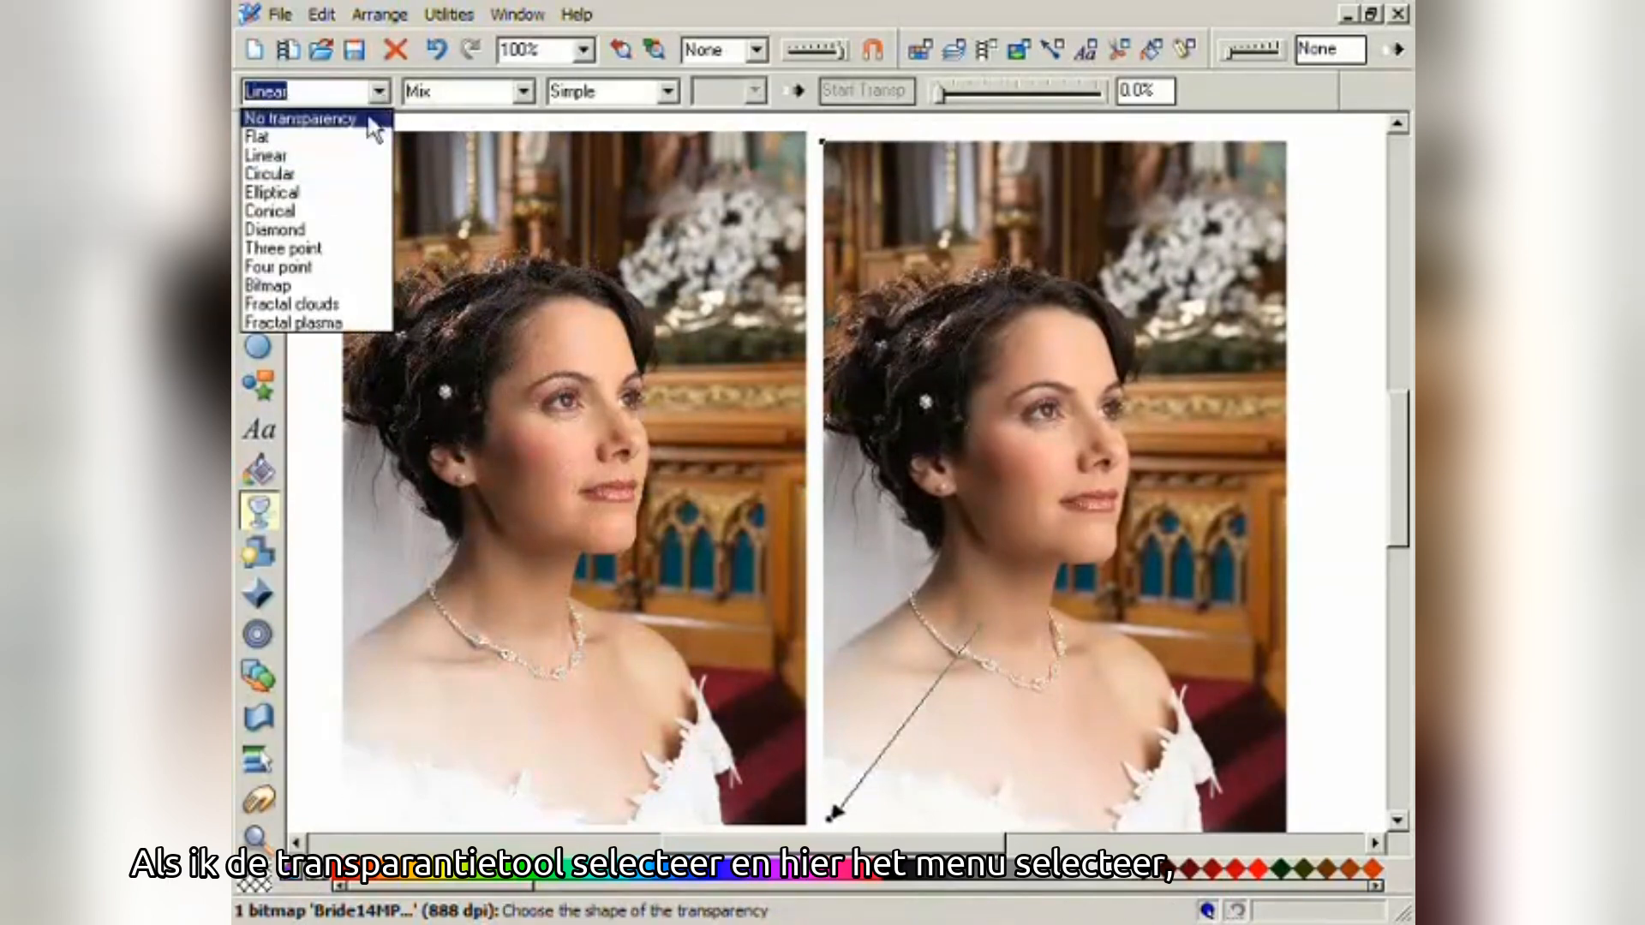
- Give the right-hand copy an elliptical transparency around the bride's face, moved to X 432.8 pix
click(346, 191)
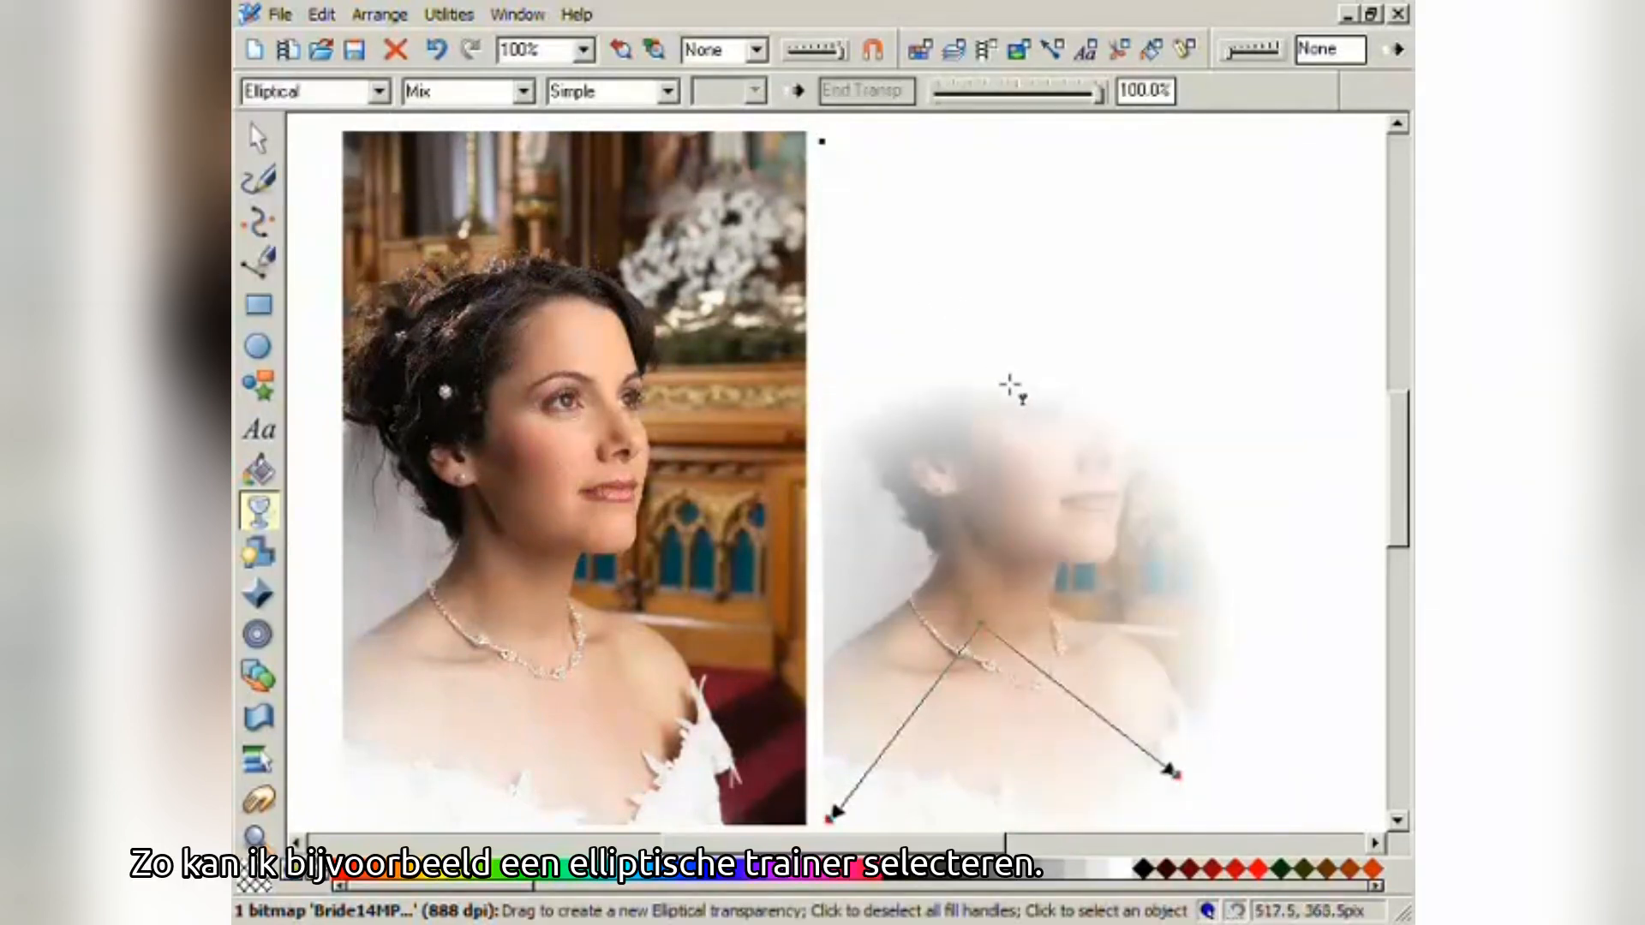
drag(1010, 381, 1146, 500)
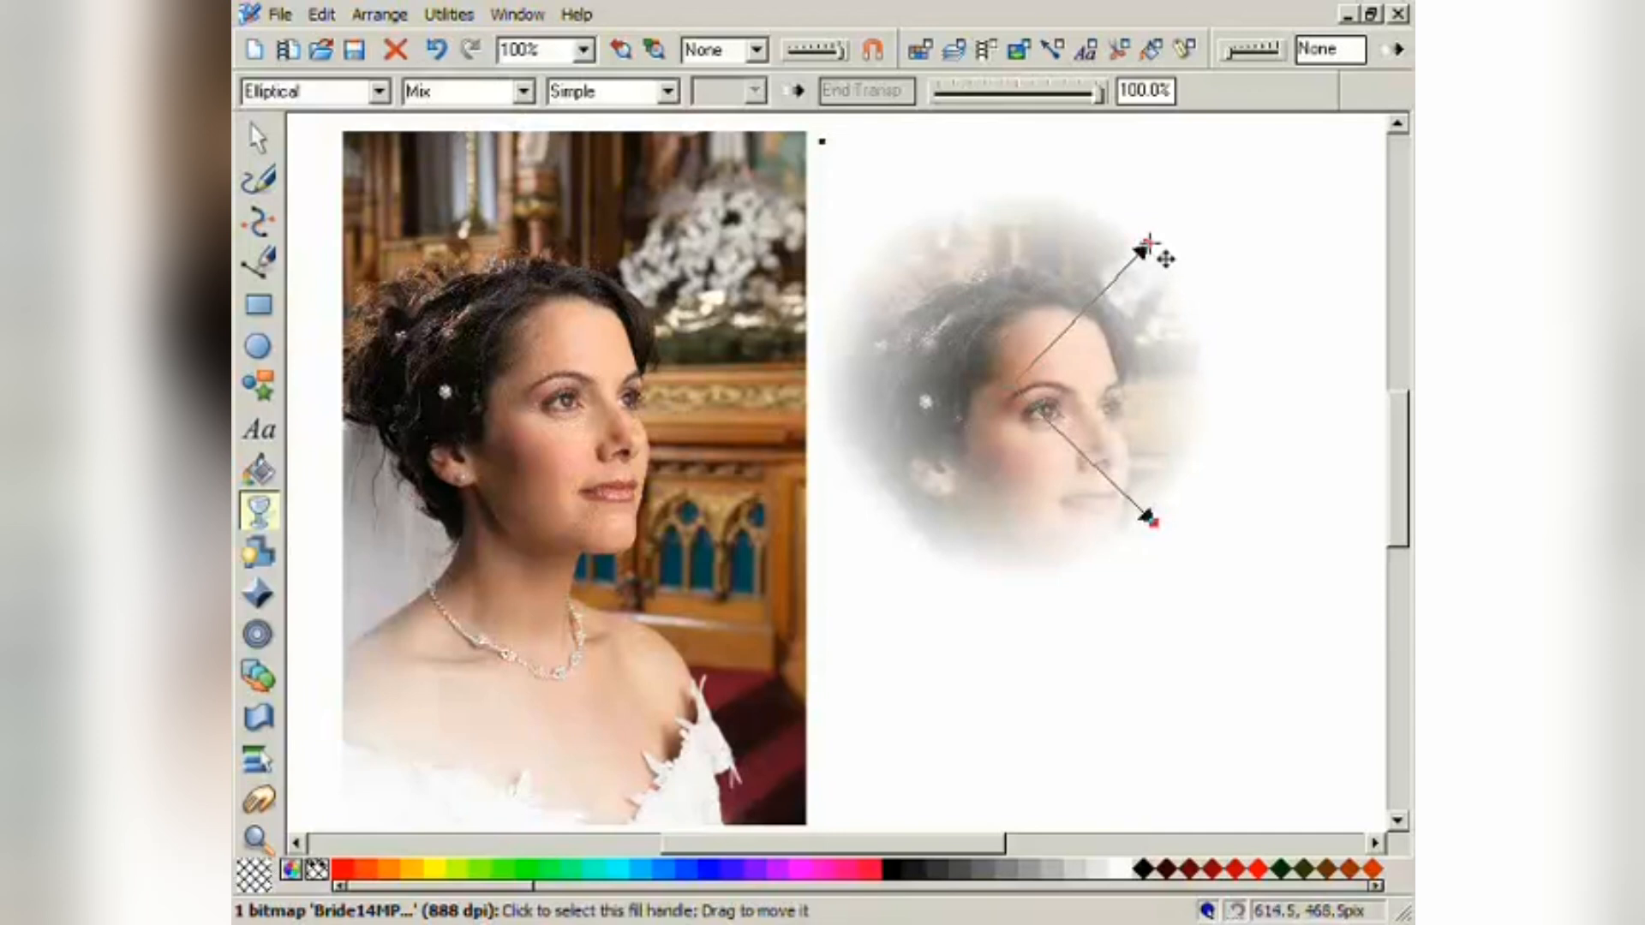
drag(1149, 243, 1016, 209)
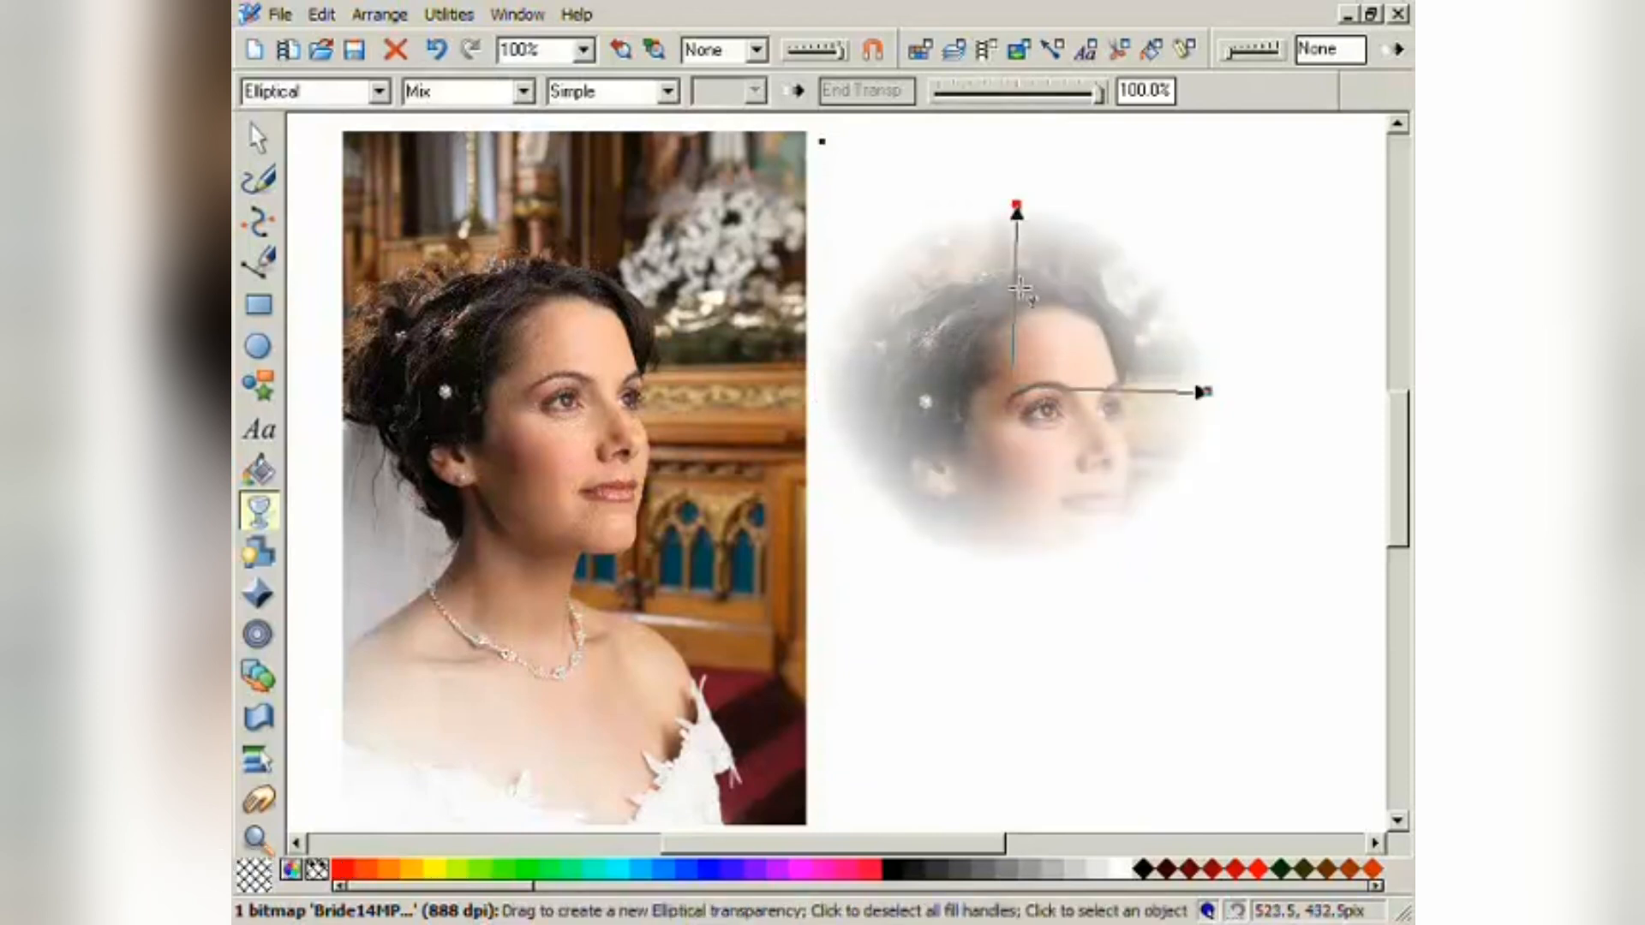
drag(1014, 372, 1063, 350)
click(257, 137)
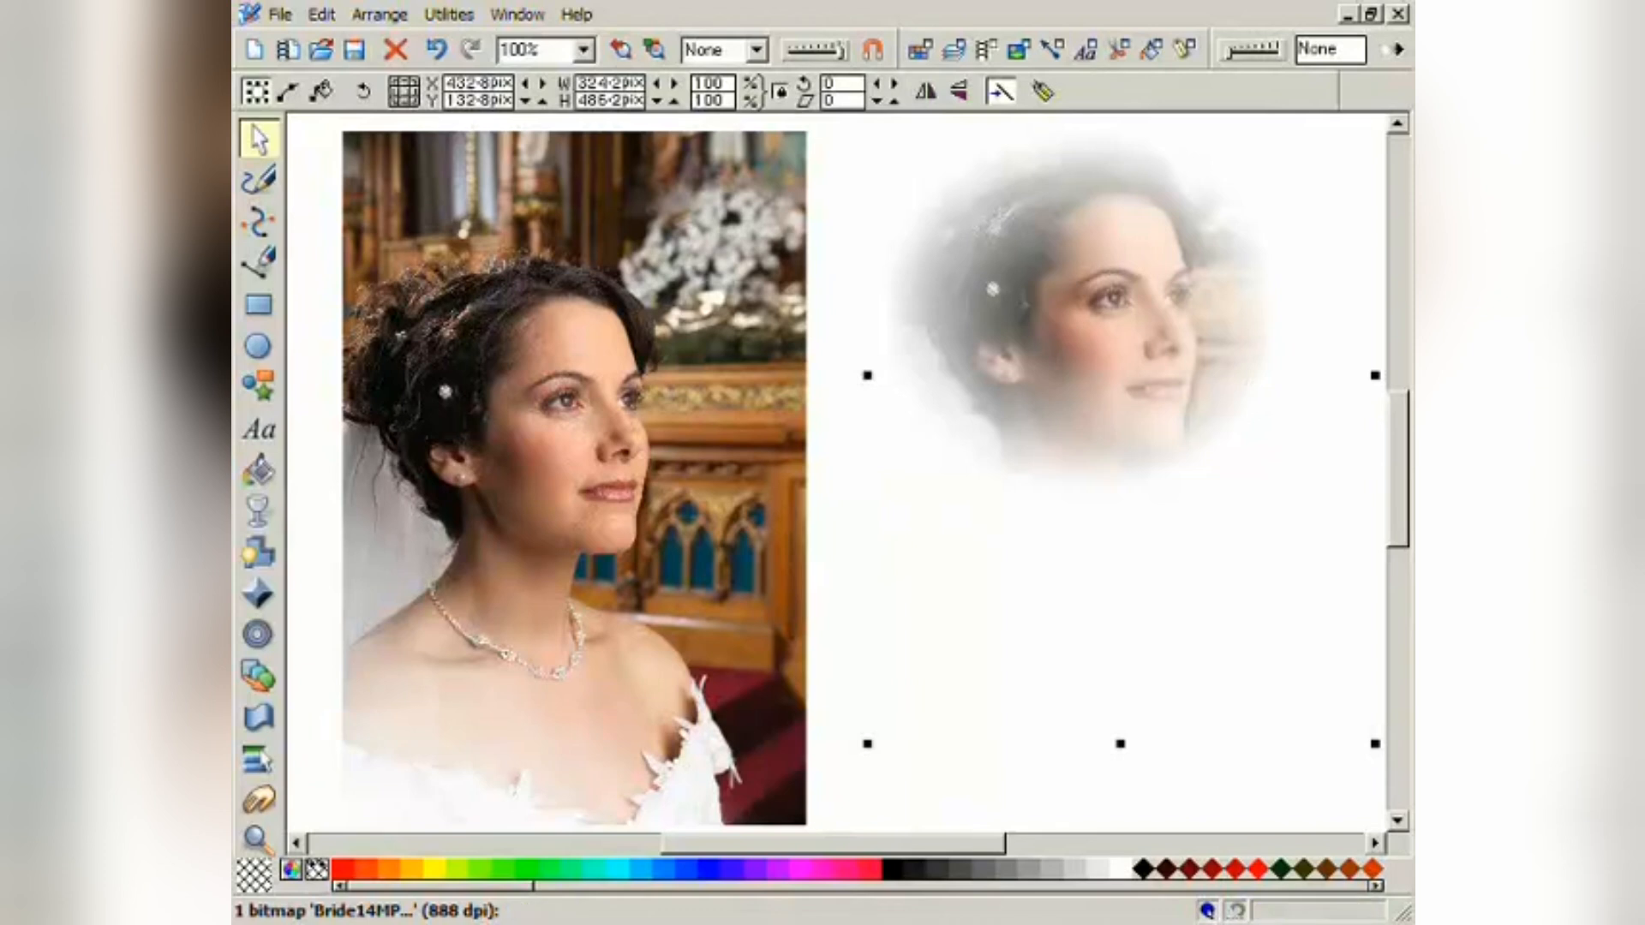
key(alt+Tab)
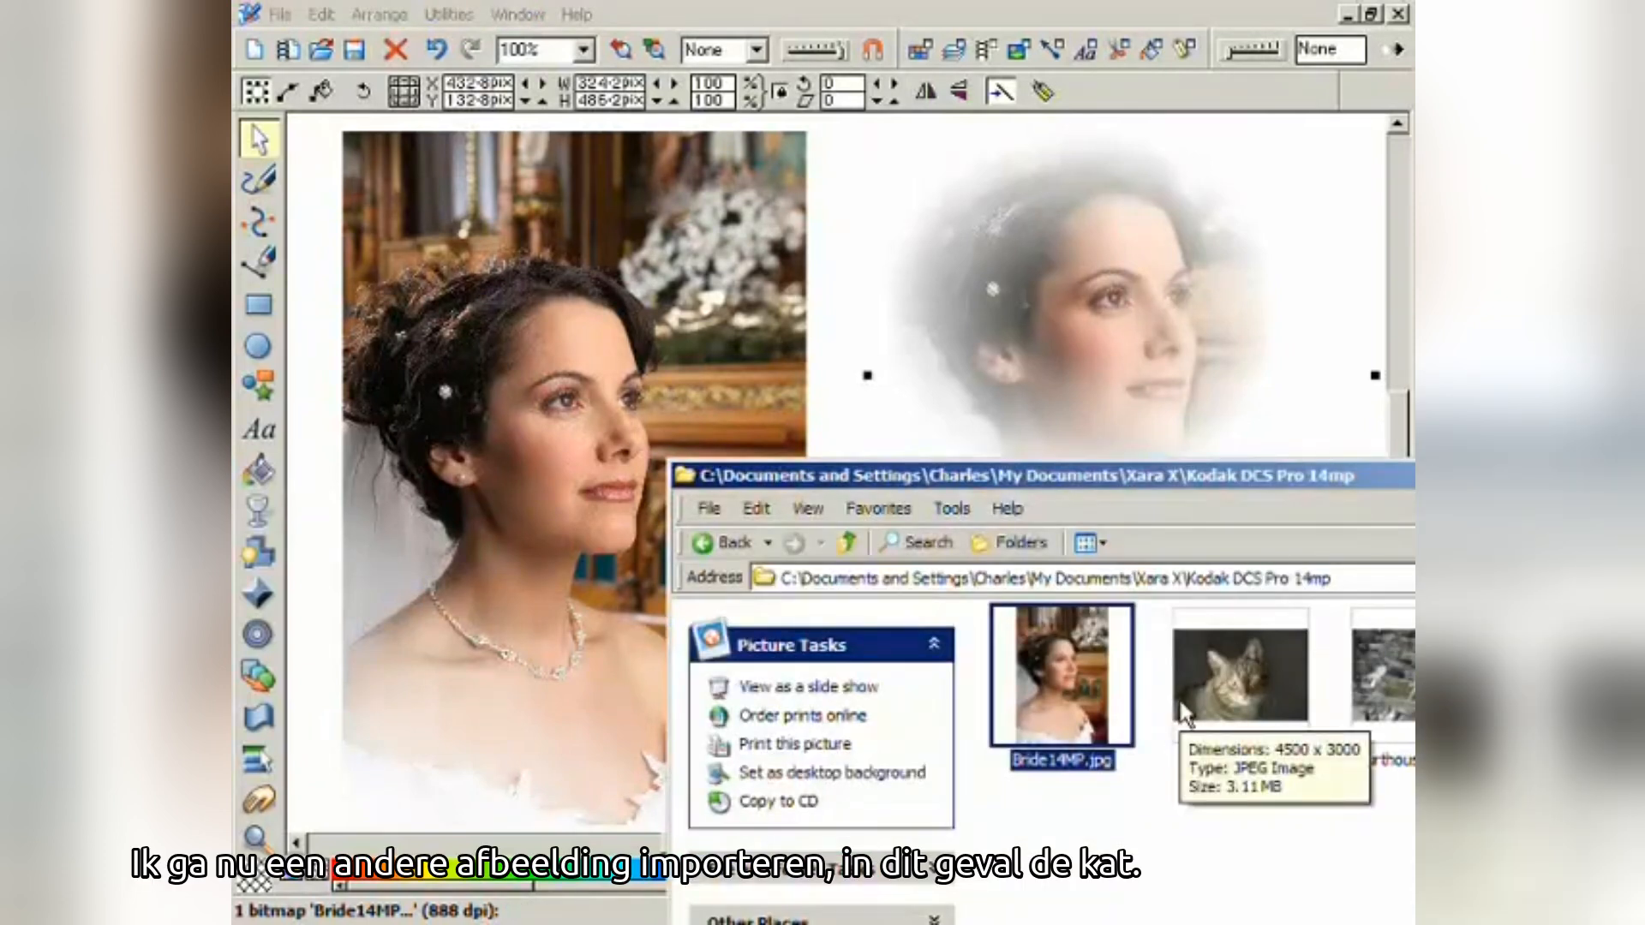
- Import Cat14MP.jpg and scale it to 554.1 × 369.4 pix, overlapping both bride photos
drag(1185, 714, 831, 392)
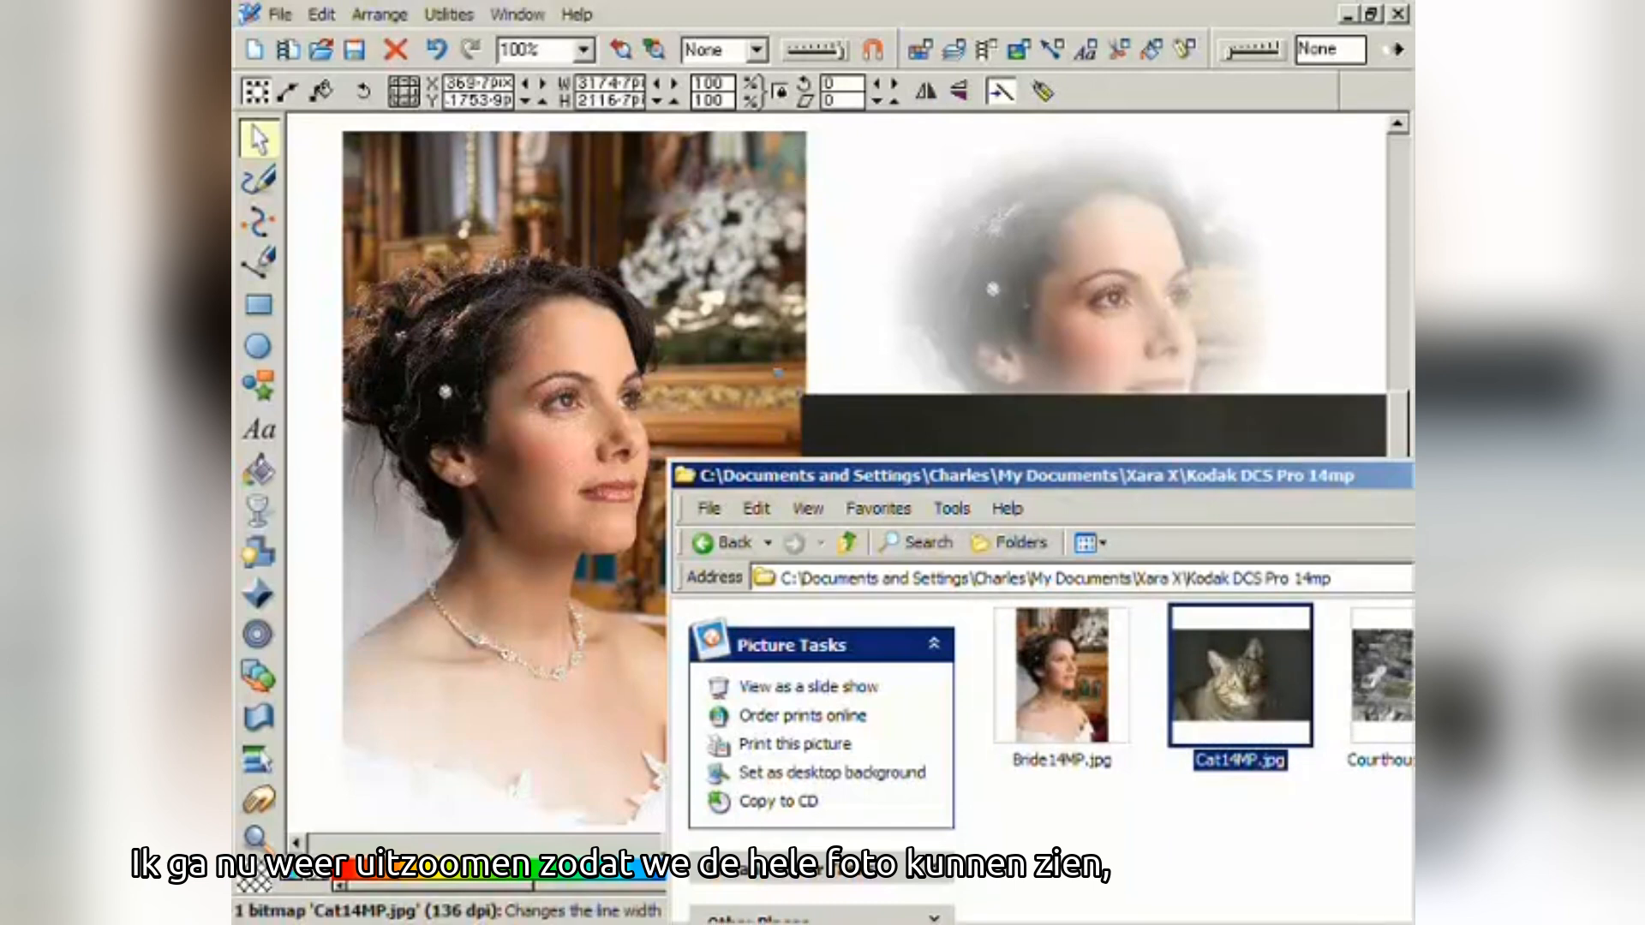
click(656, 52)
drag(796, 415, 607, 272)
drag(1320, 198, 959, 448)
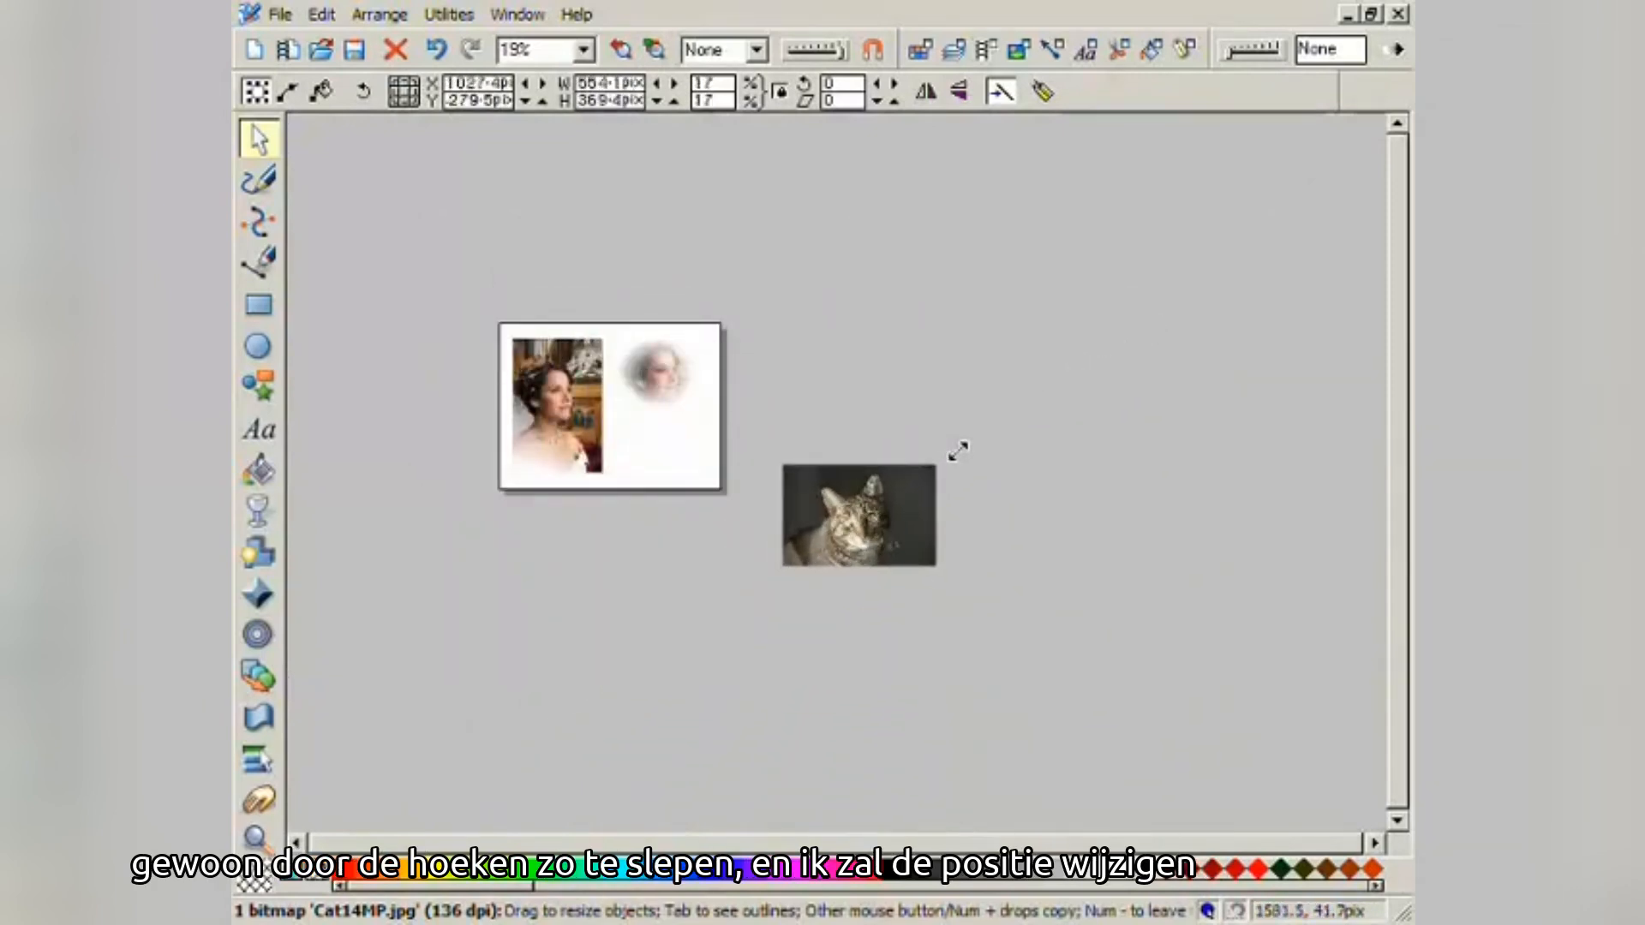
drag(892, 511, 668, 411)
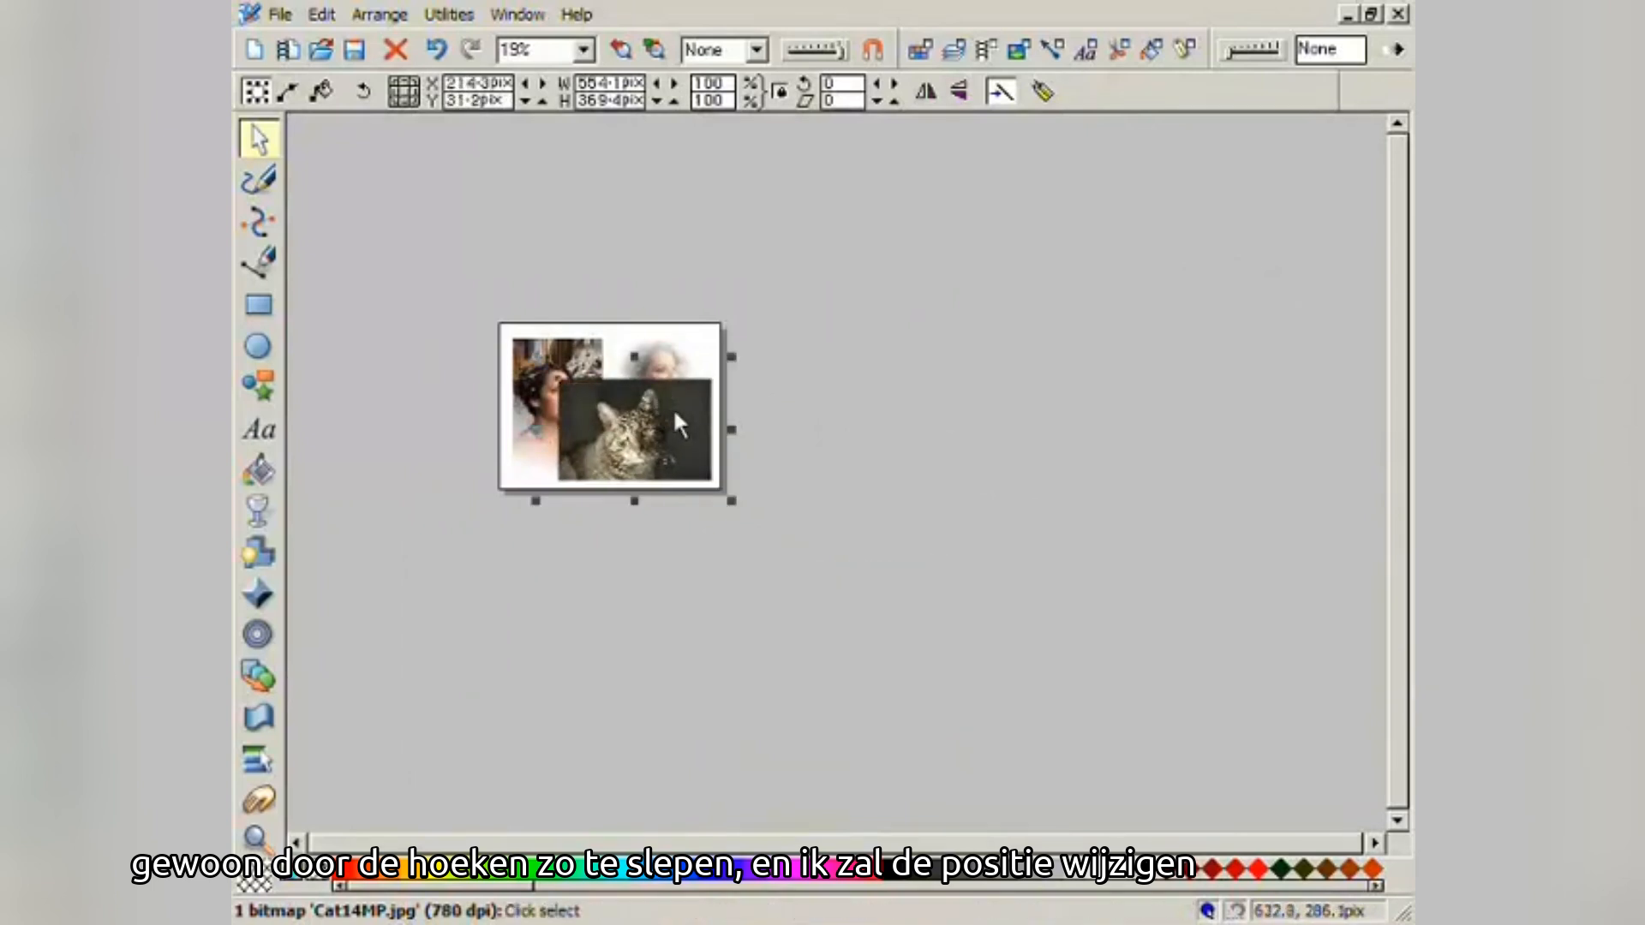
- Zoom in on the cat's face
click(665, 56)
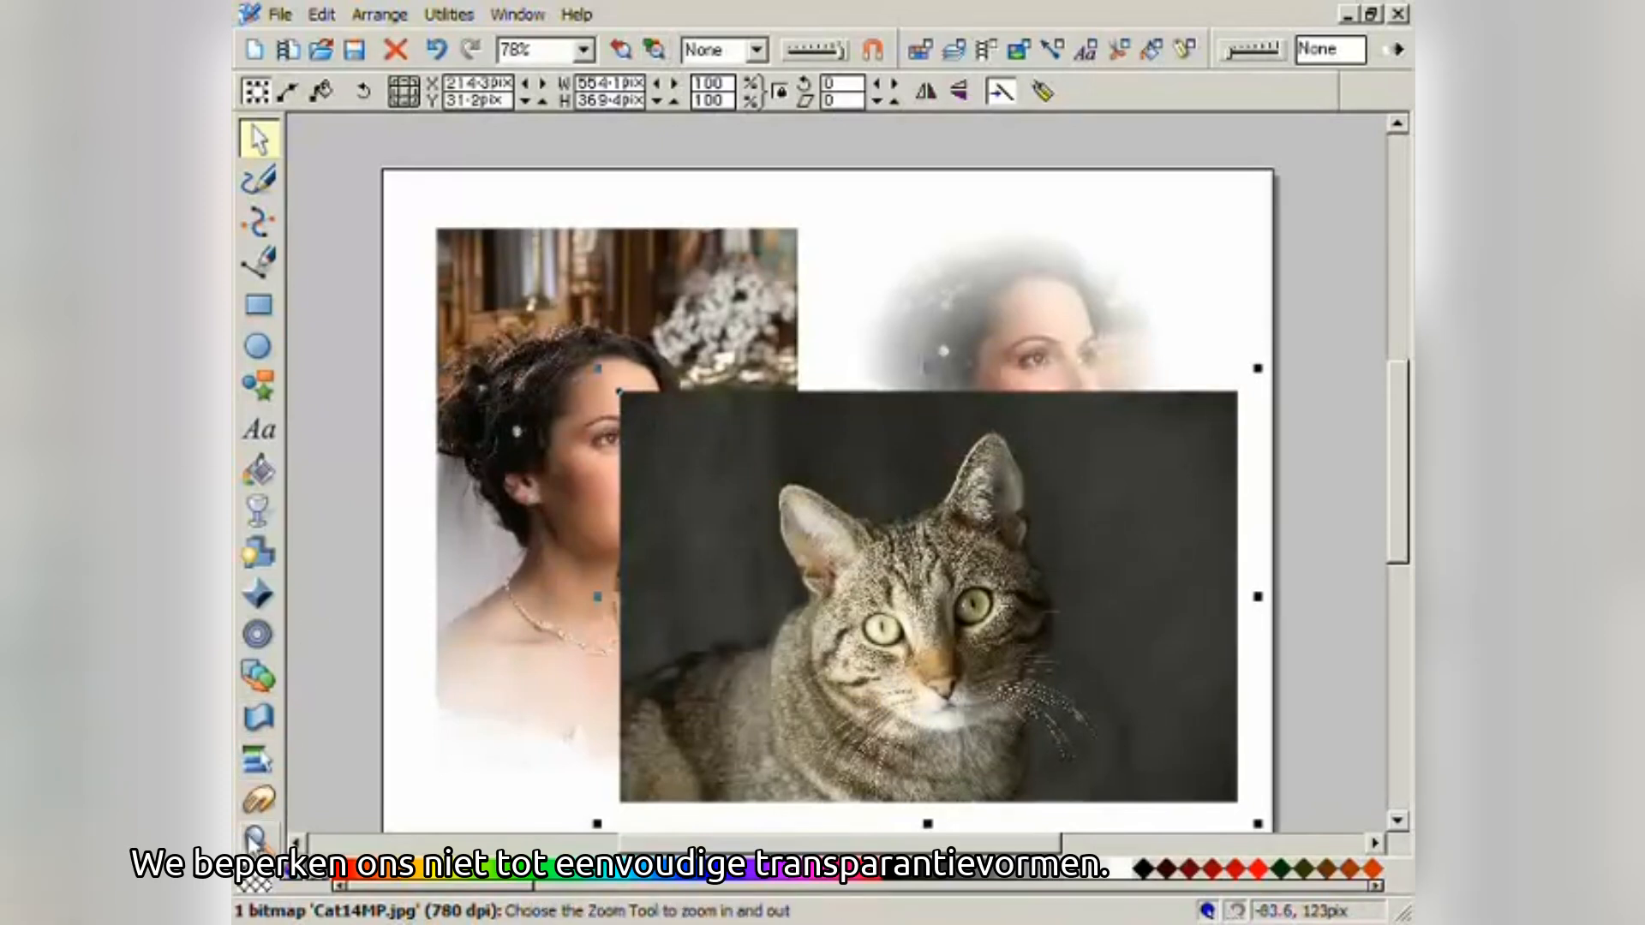
click(257, 836)
drag(739, 420, 1106, 757)
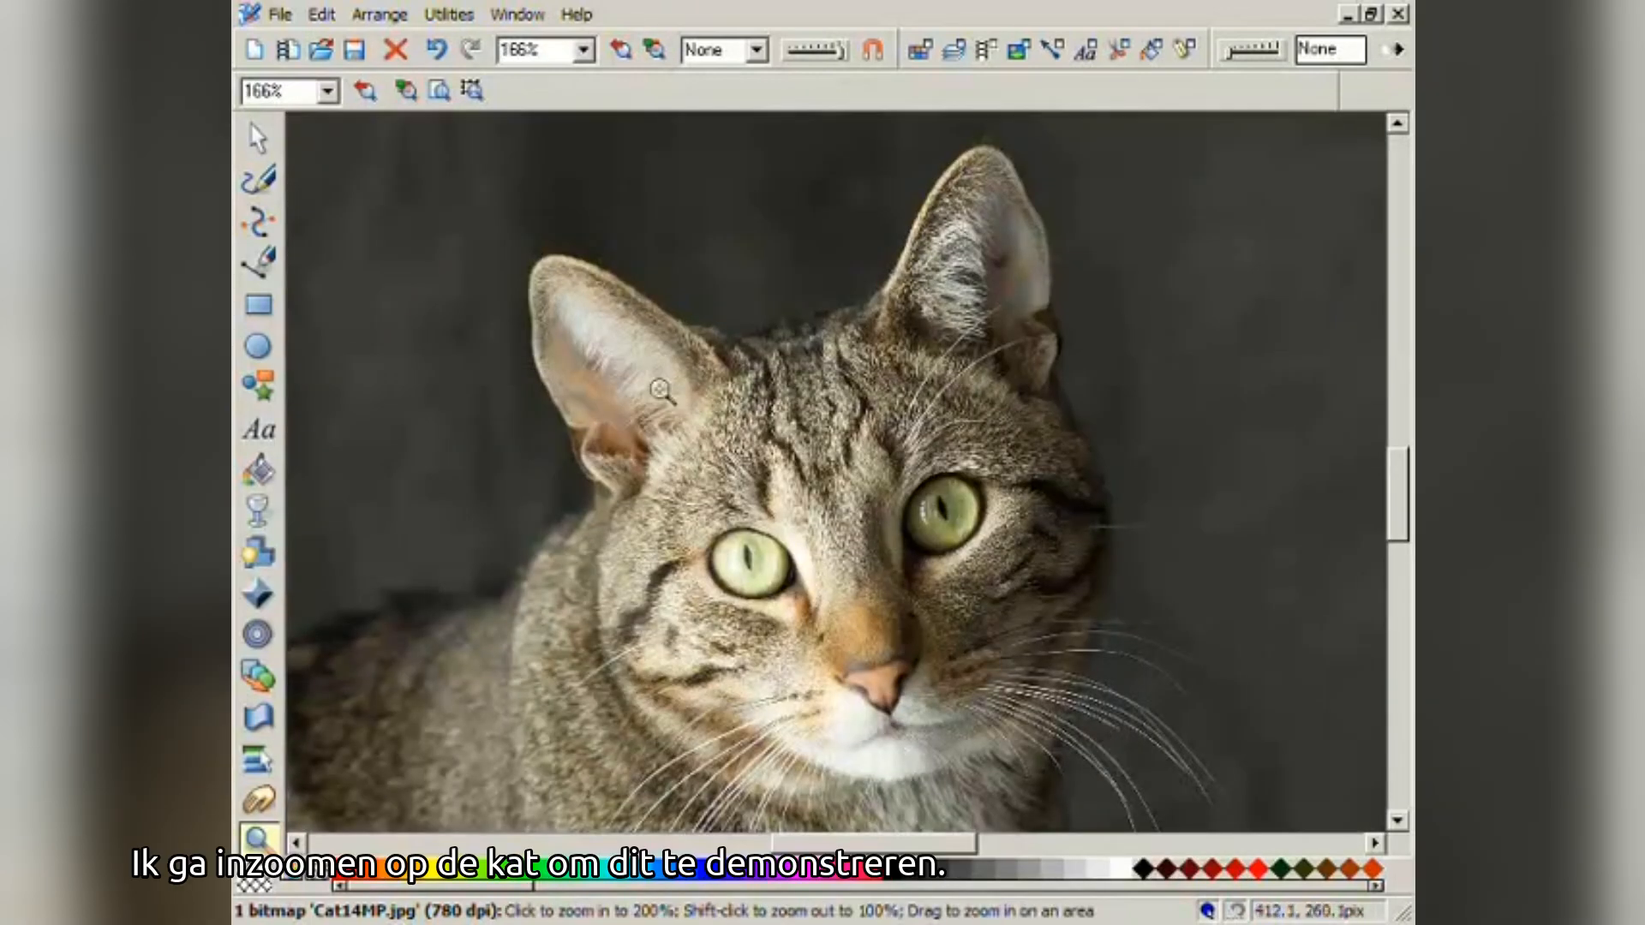
- Draw a closed, smoothed black freehand blob covering both of the cat's eyes
click(259, 180)
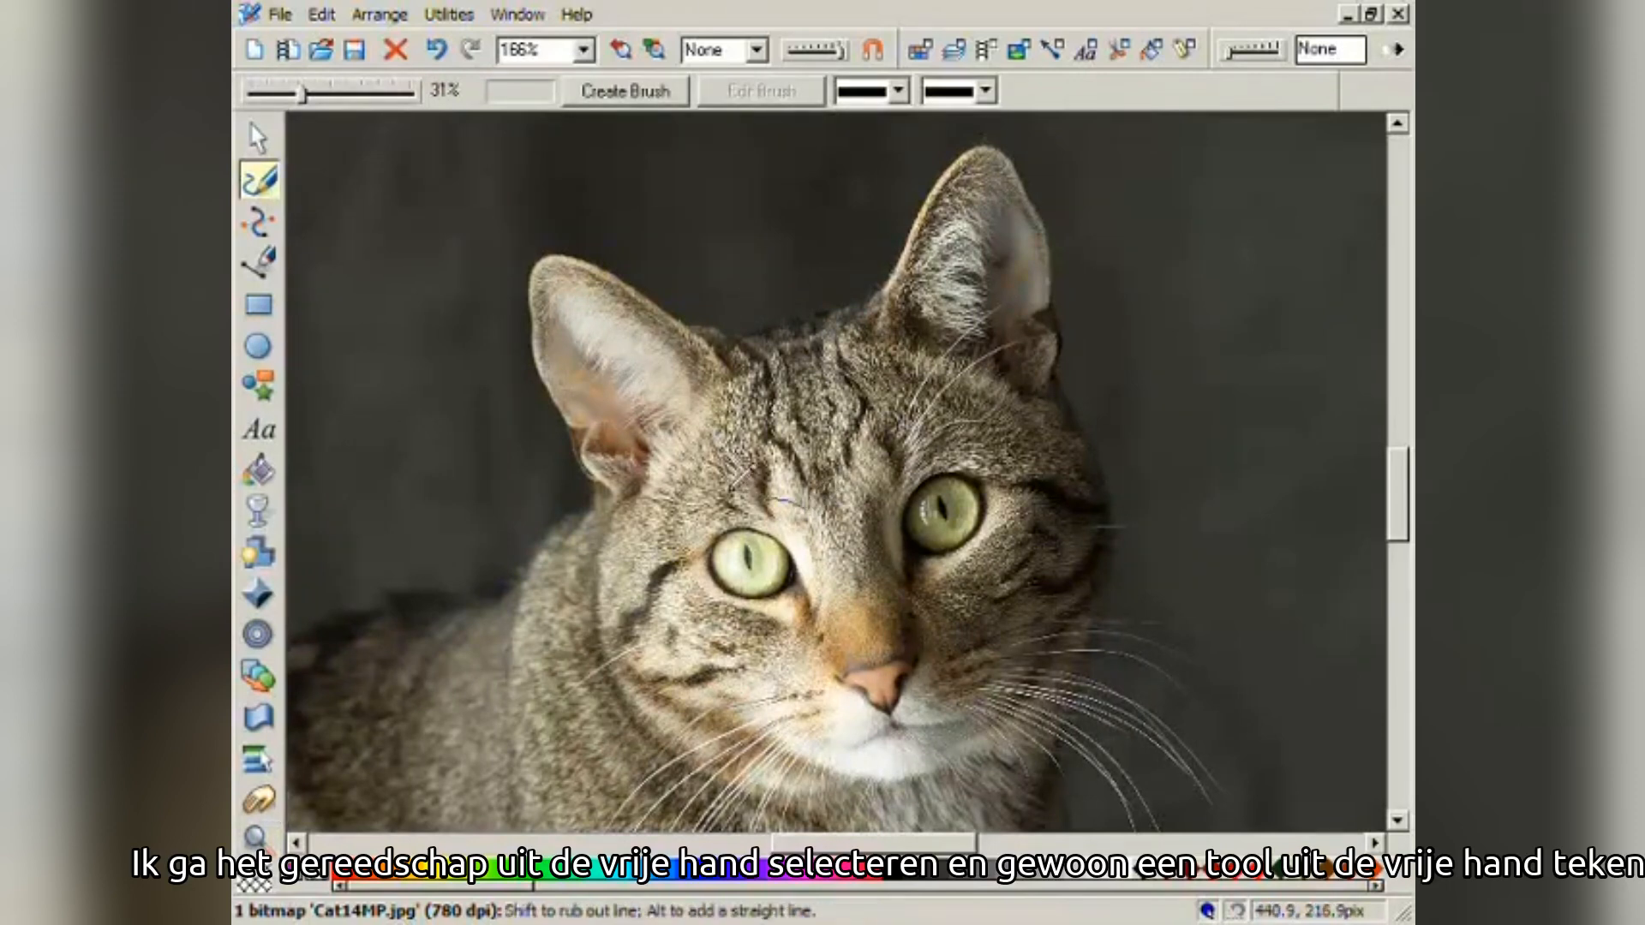
drag(644, 539, 685, 641)
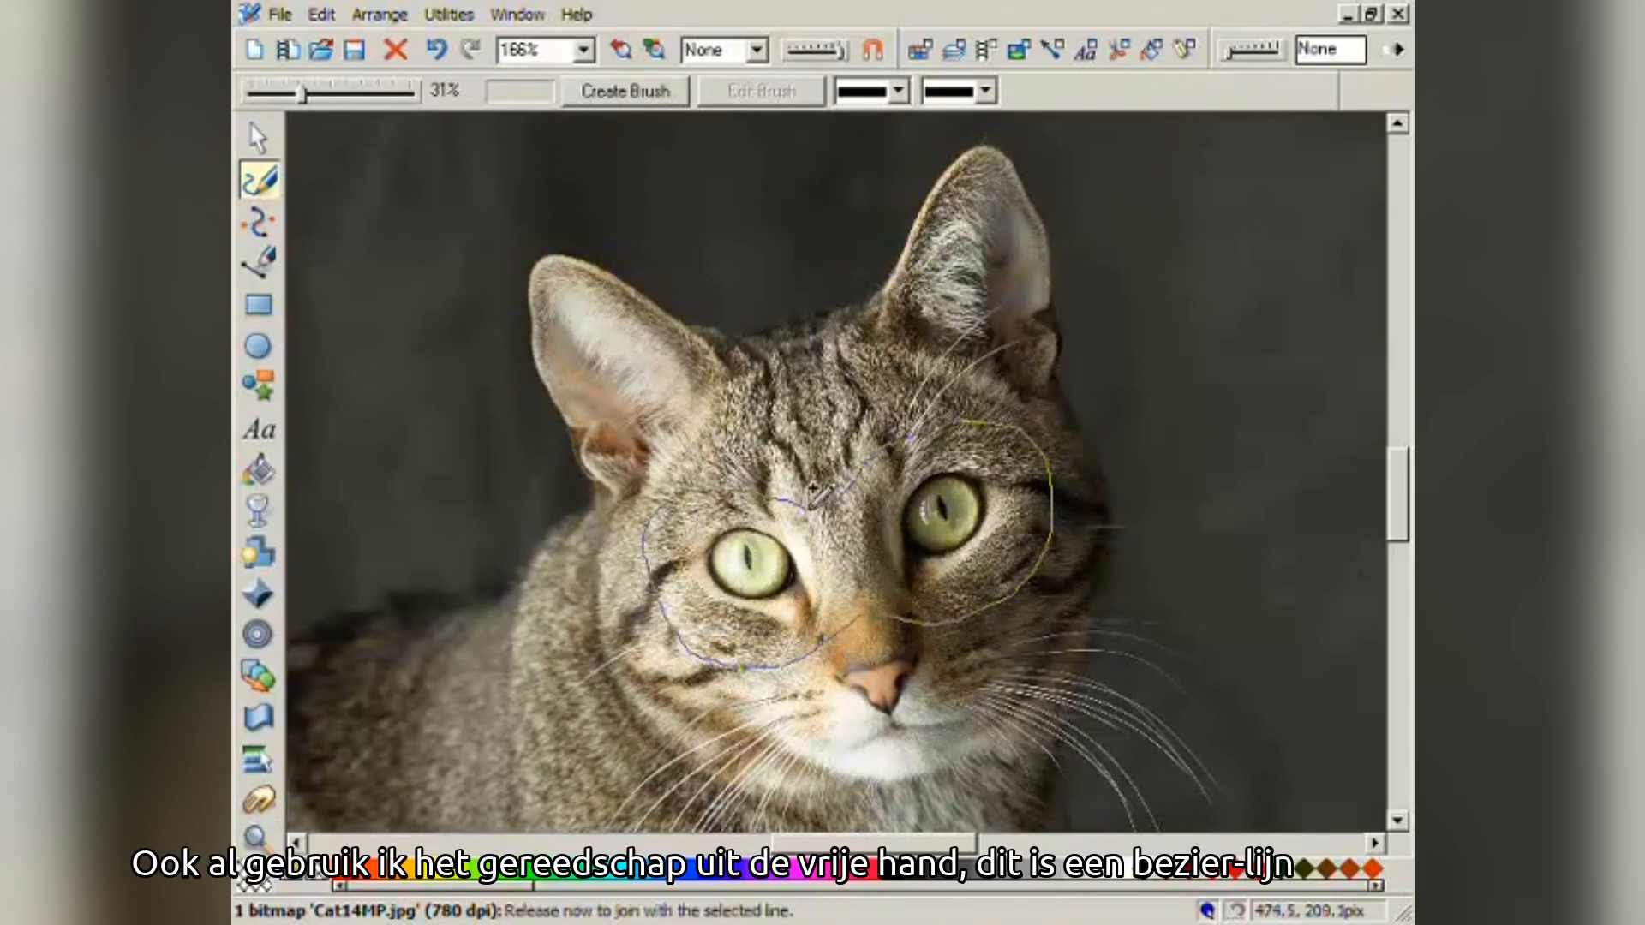
drag(814, 493, 816, 496)
mouse_move(303, 94)
mouse_down()
mouse_move(370, 91)
mouse_move(301, 94)
mouse_up()
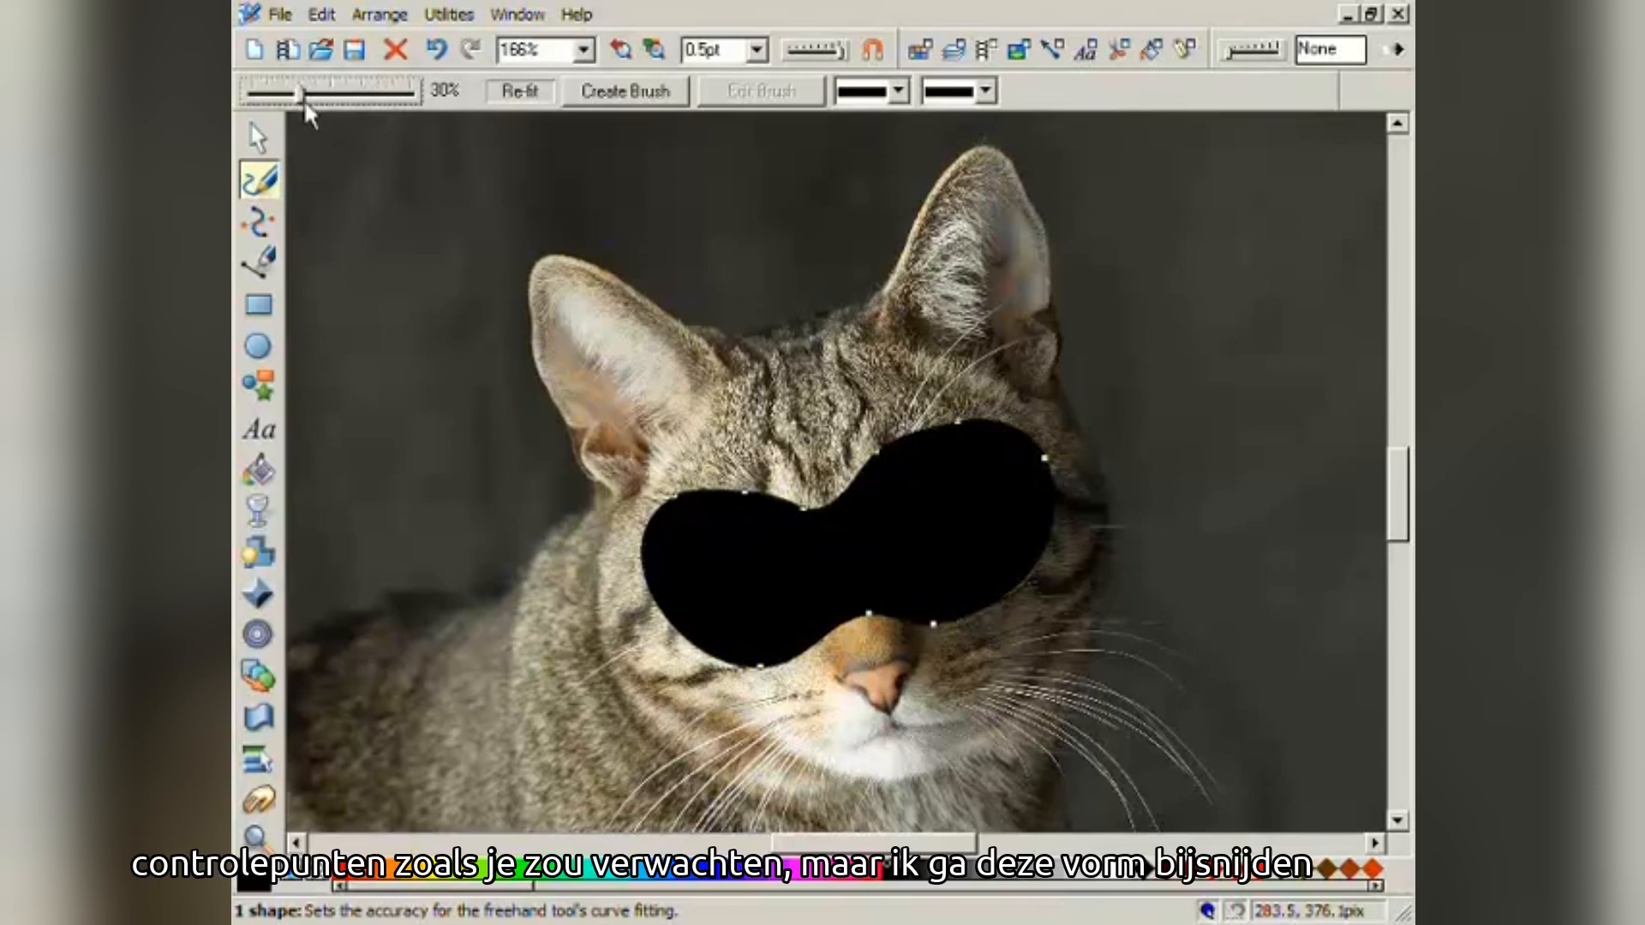
click(267, 137)
click(582, 384)
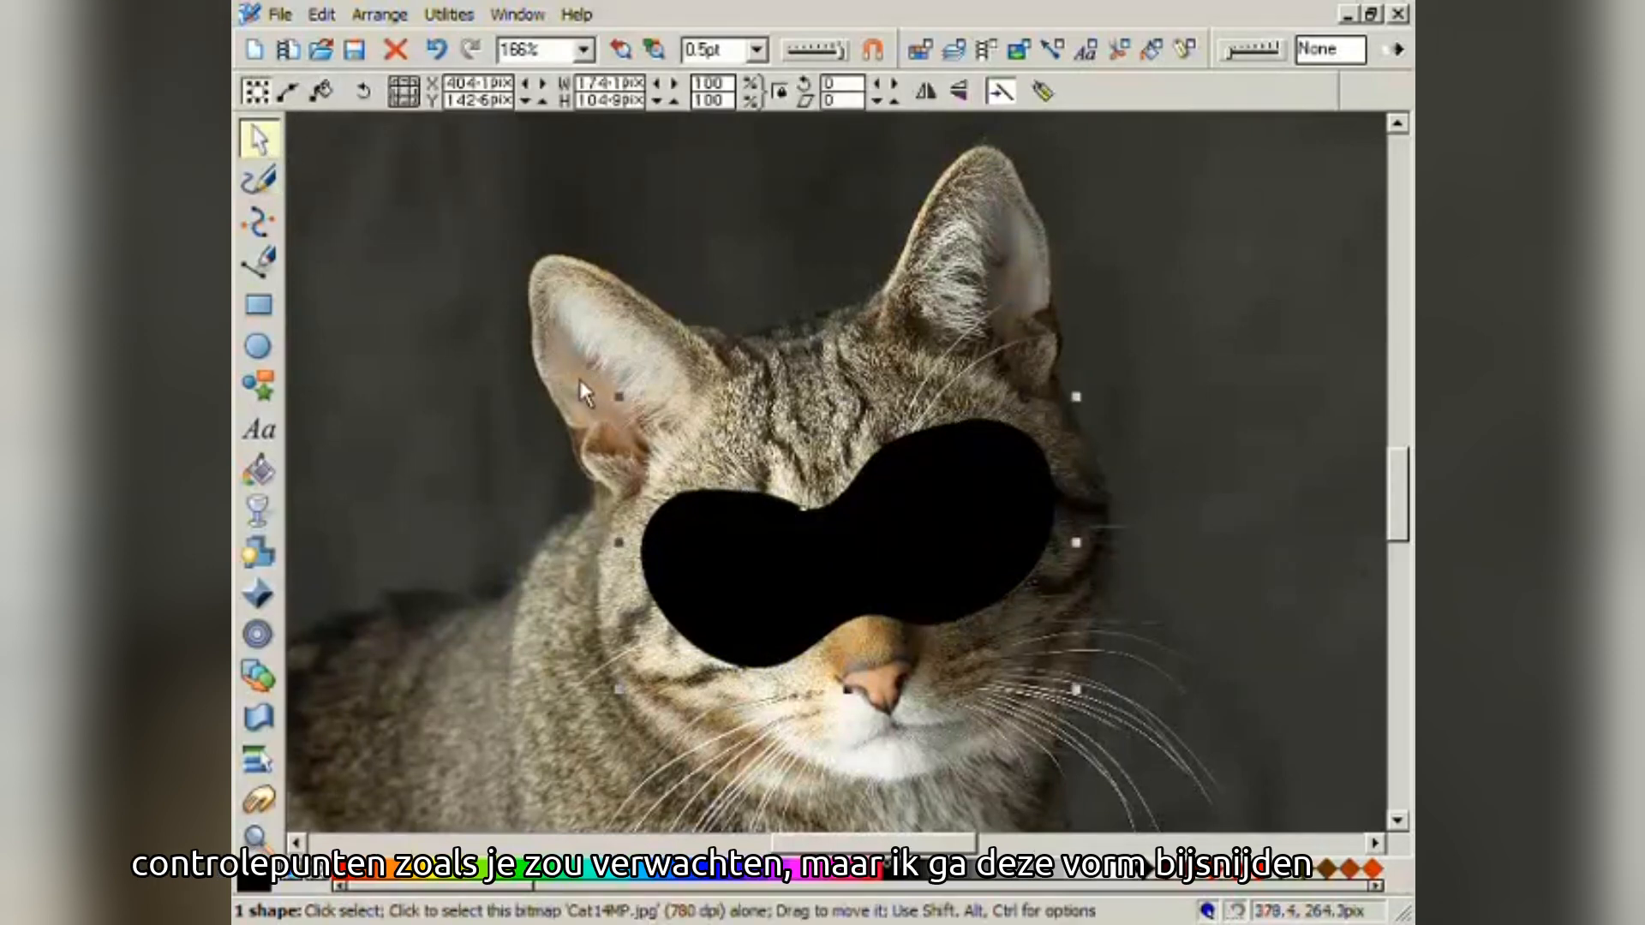
- Intersect the cat photo with the blob to crop it to just the cat's eyes
shift+click(699, 538)
click(380, 15)
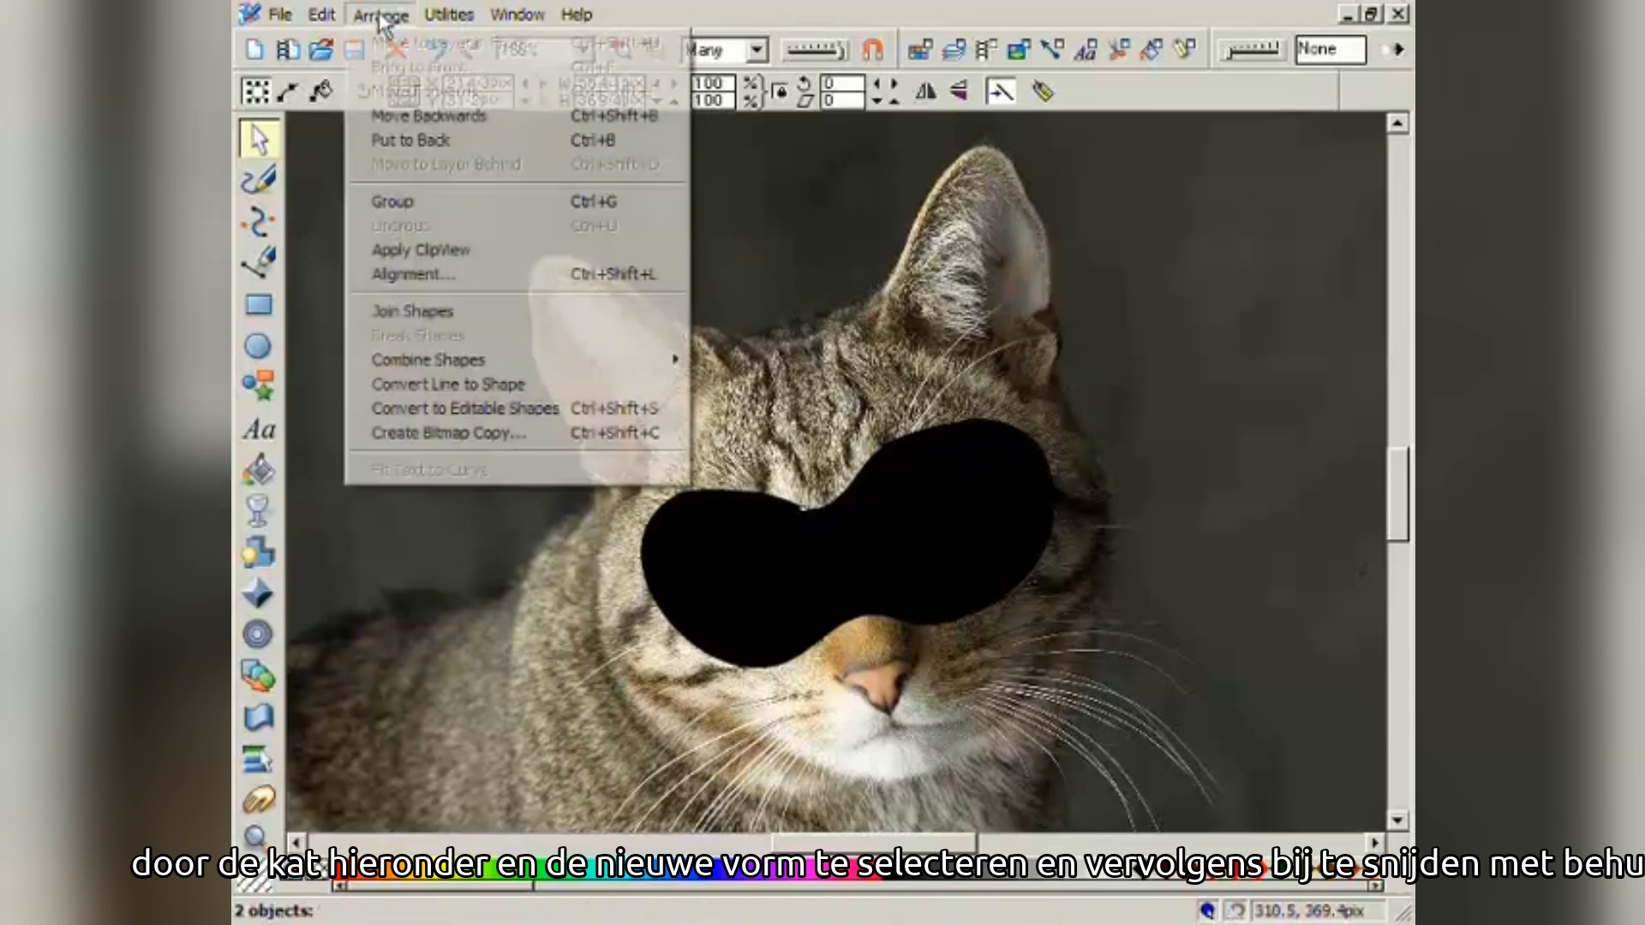
mouse_move(520, 367)
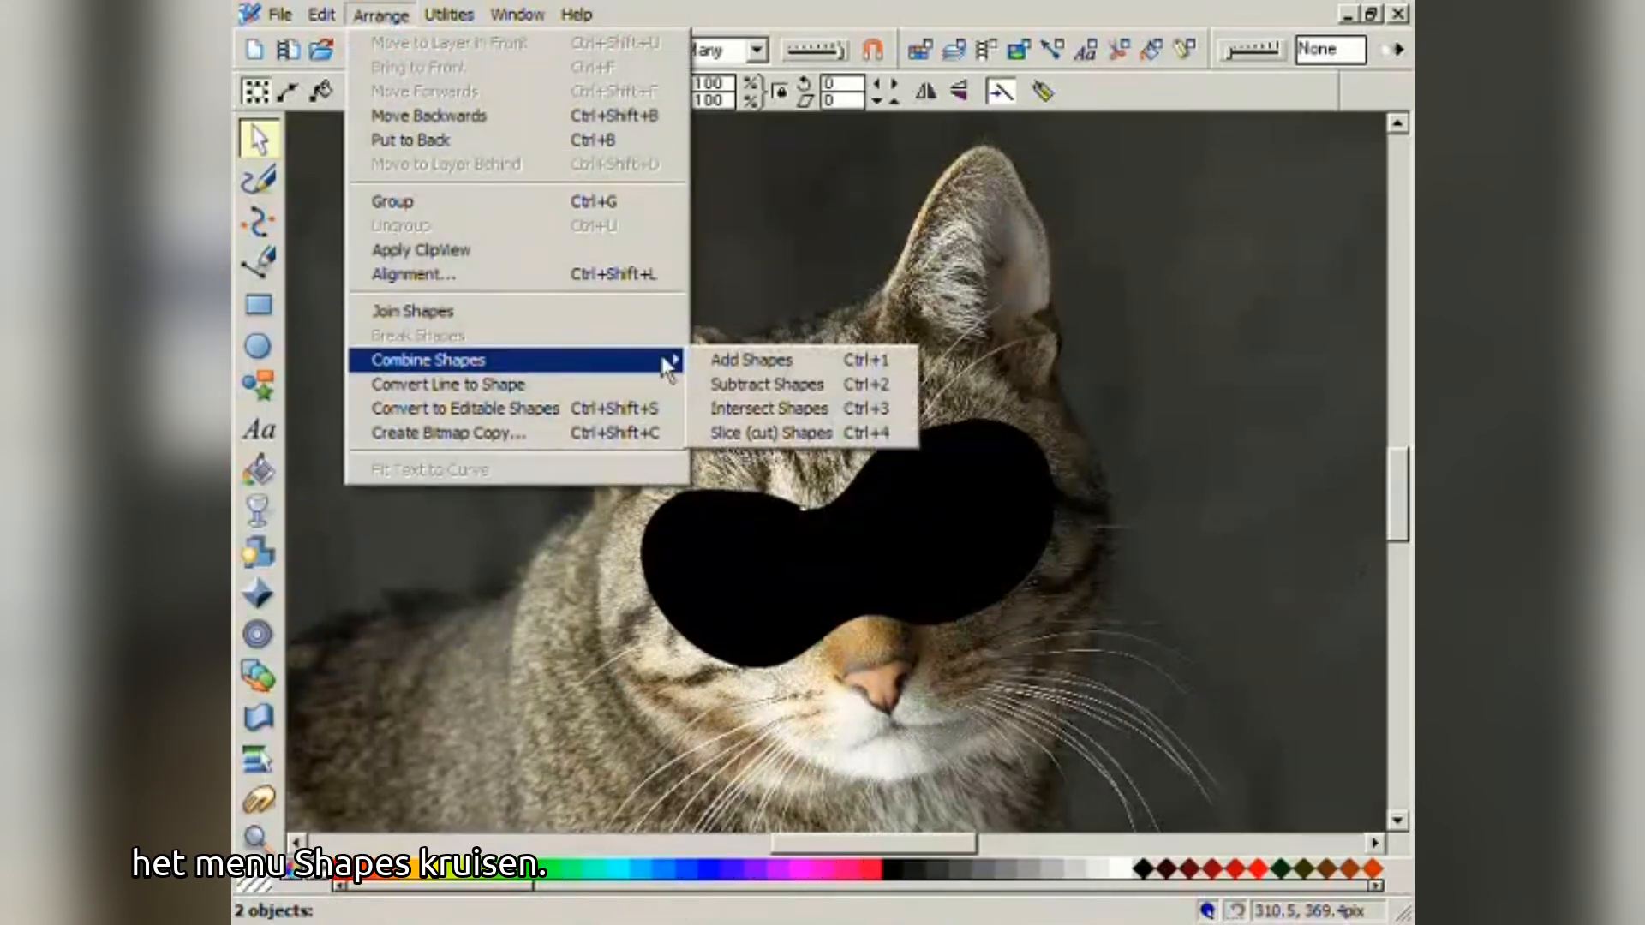
click(739, 410)
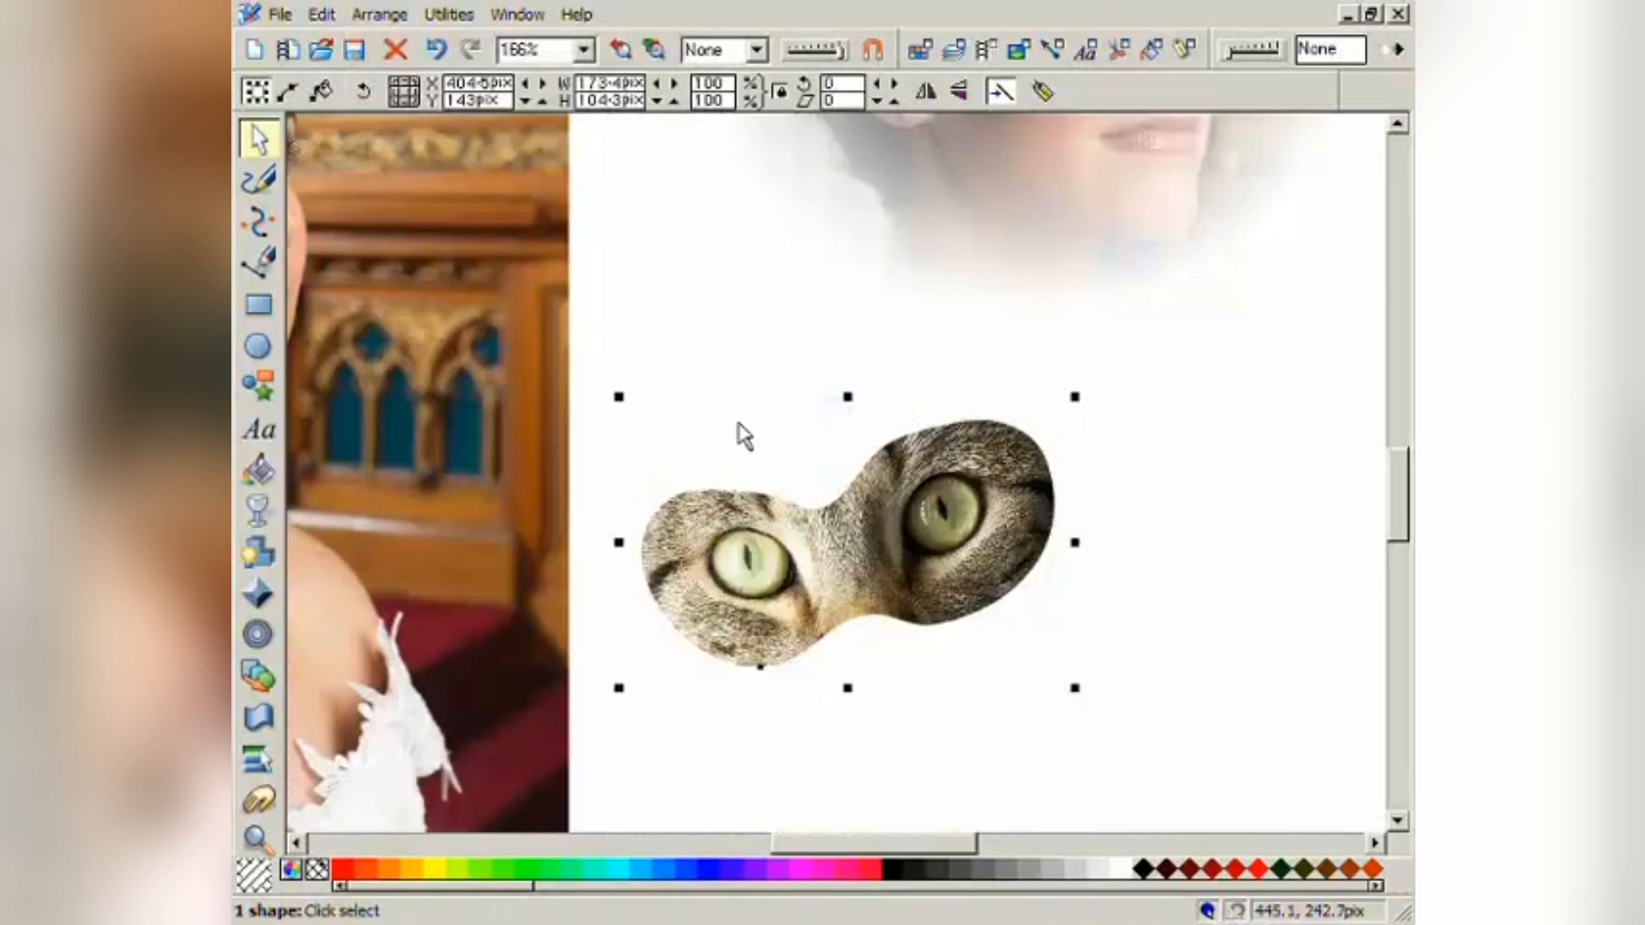
- Enlarge the cat-eyes cutout to 234.7 × 109.5 pix, level it and move it down
drag(737, 548, 587, 484)
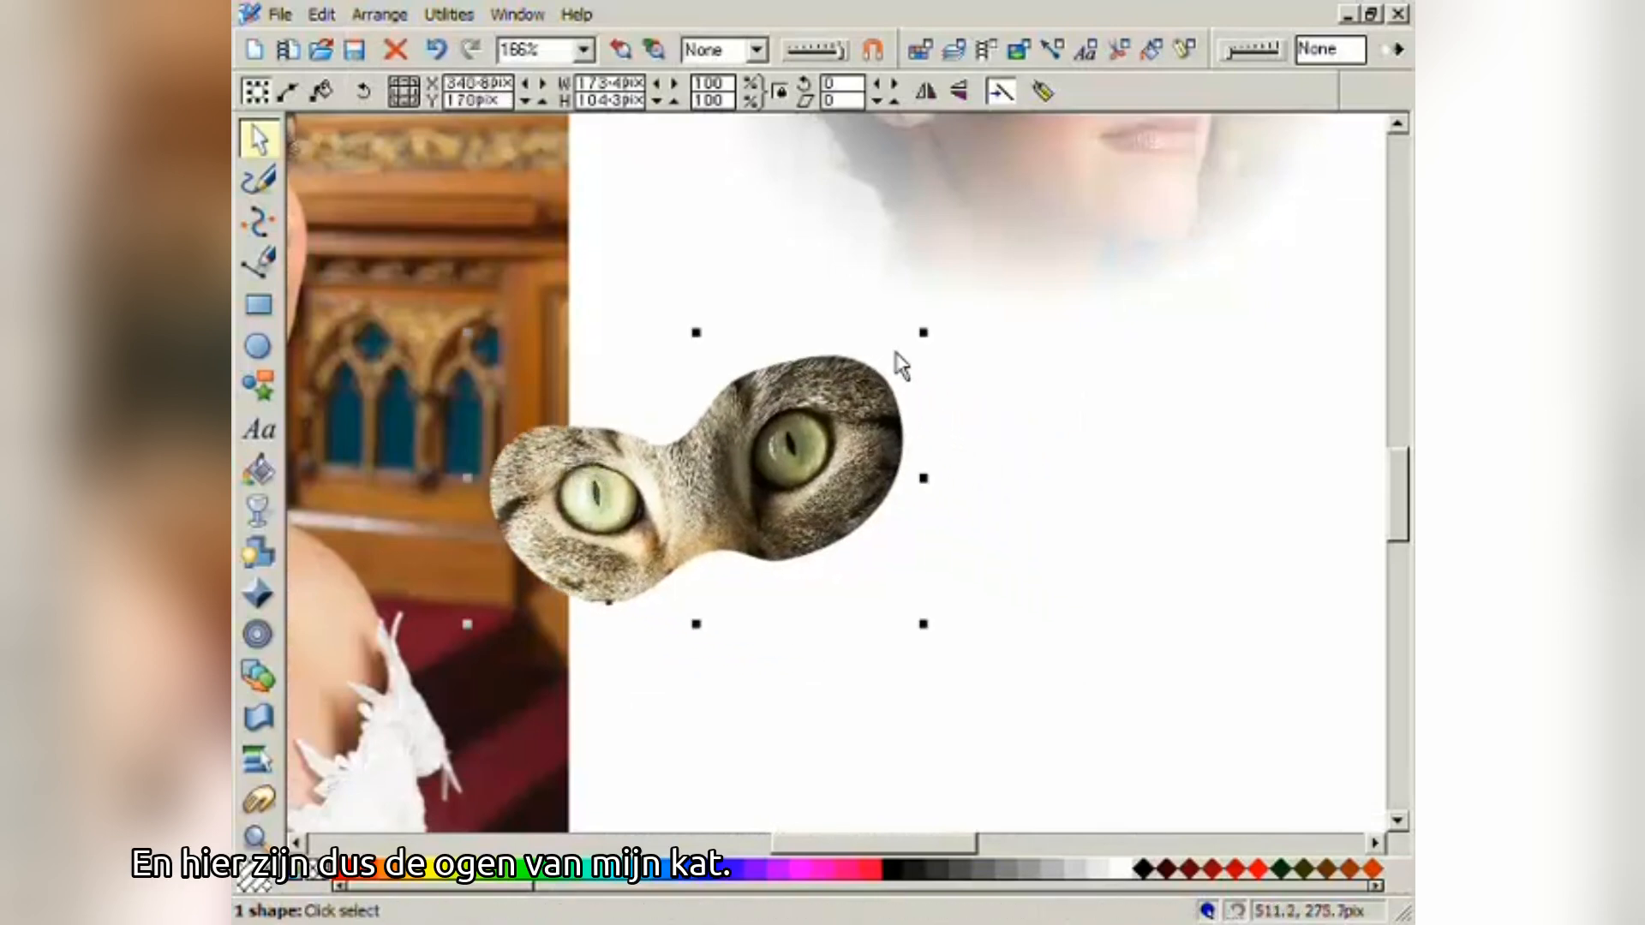
drag(923, 332, 1090, 342)
click(1063, 254)
drag(999, 364, 948, 393)
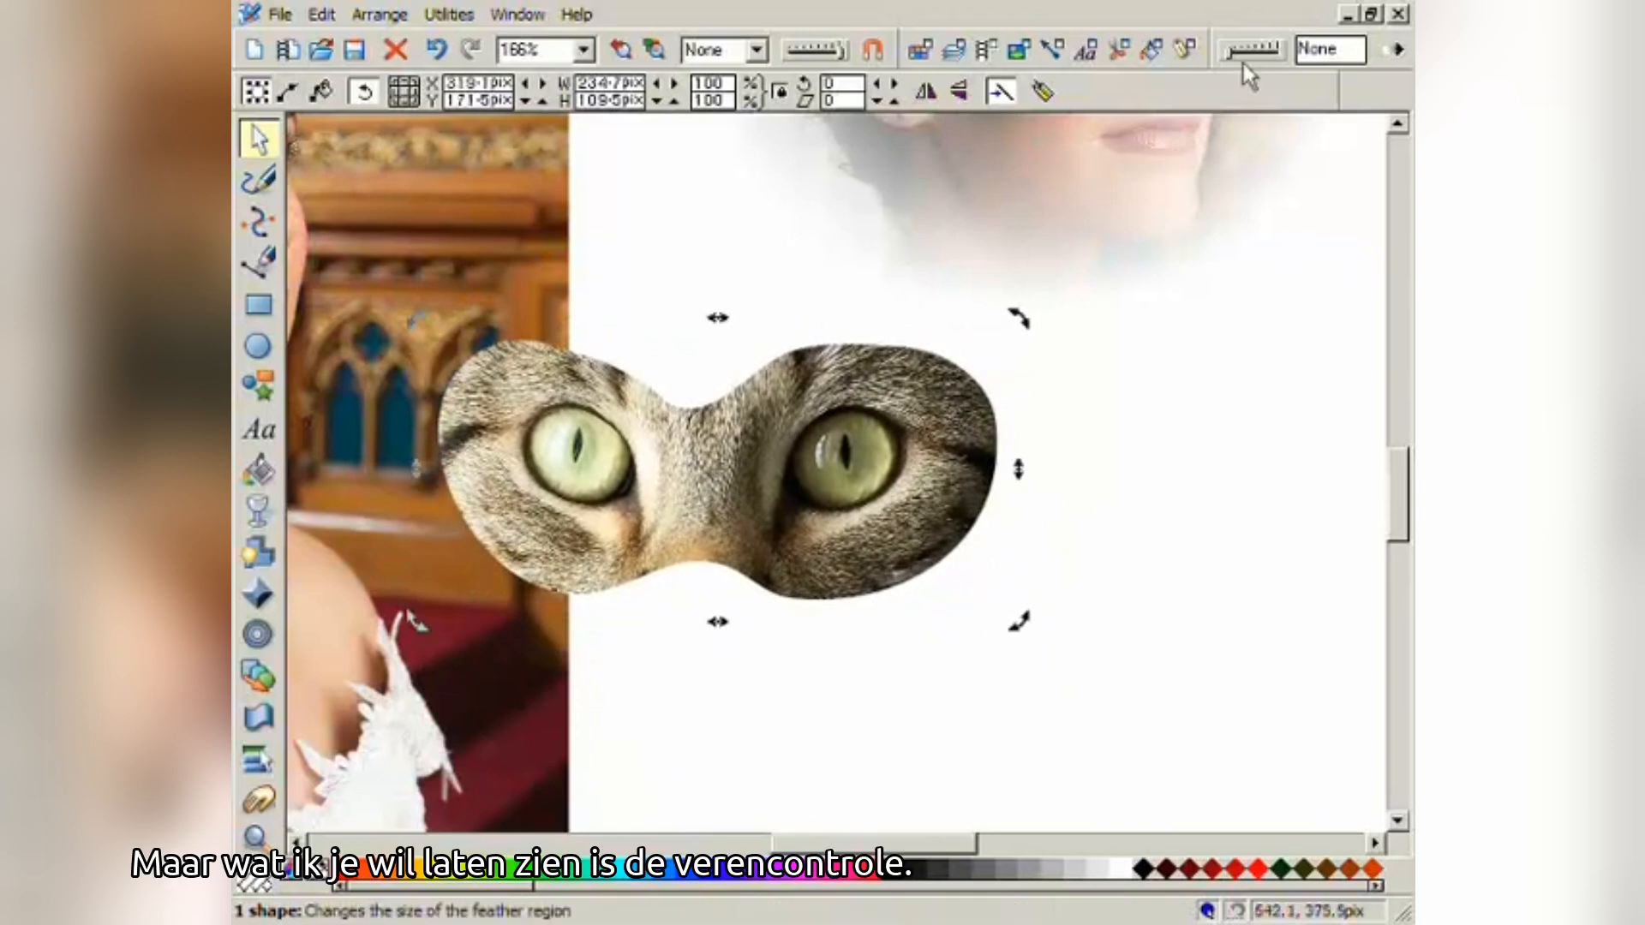
- Feather the cat-eyes cutout by 8 pix and shrink it to 142.8 × 66.6 pix beside the bride's eyes
mouse_move(1233, 59)
mouse_down()
mouse_move(1265, 65)
mouse_move(1226, 75)
mouse_move(1248, 69)
mouse_up()
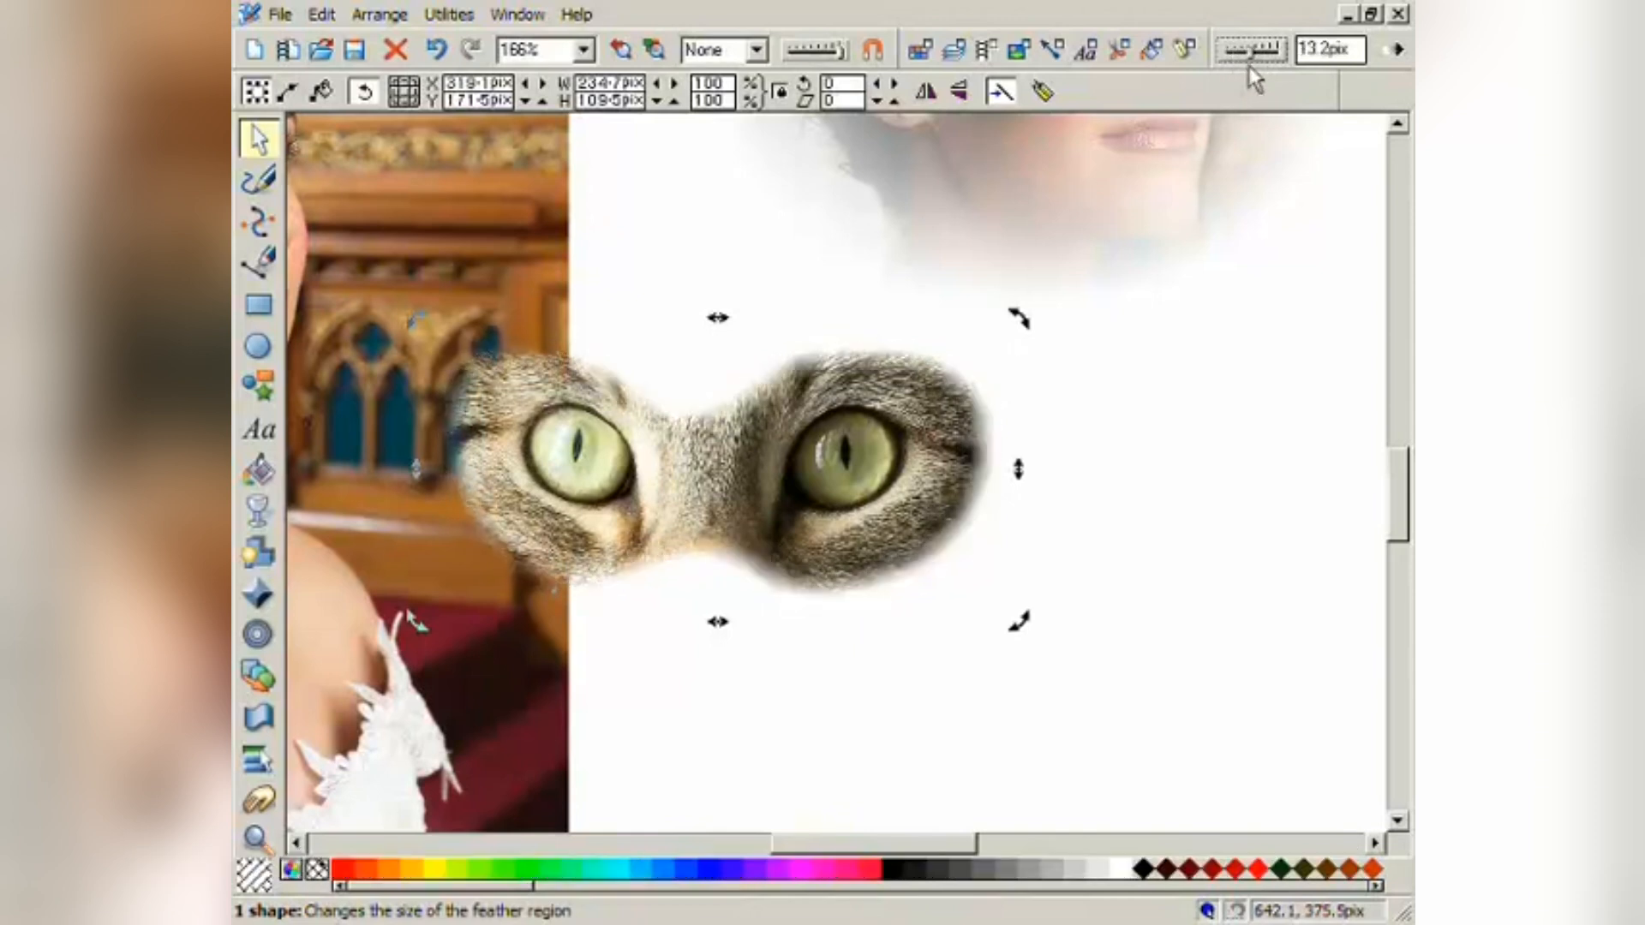
drag(497, 263, 763, 503)
drag(818, 645, 717, 354)
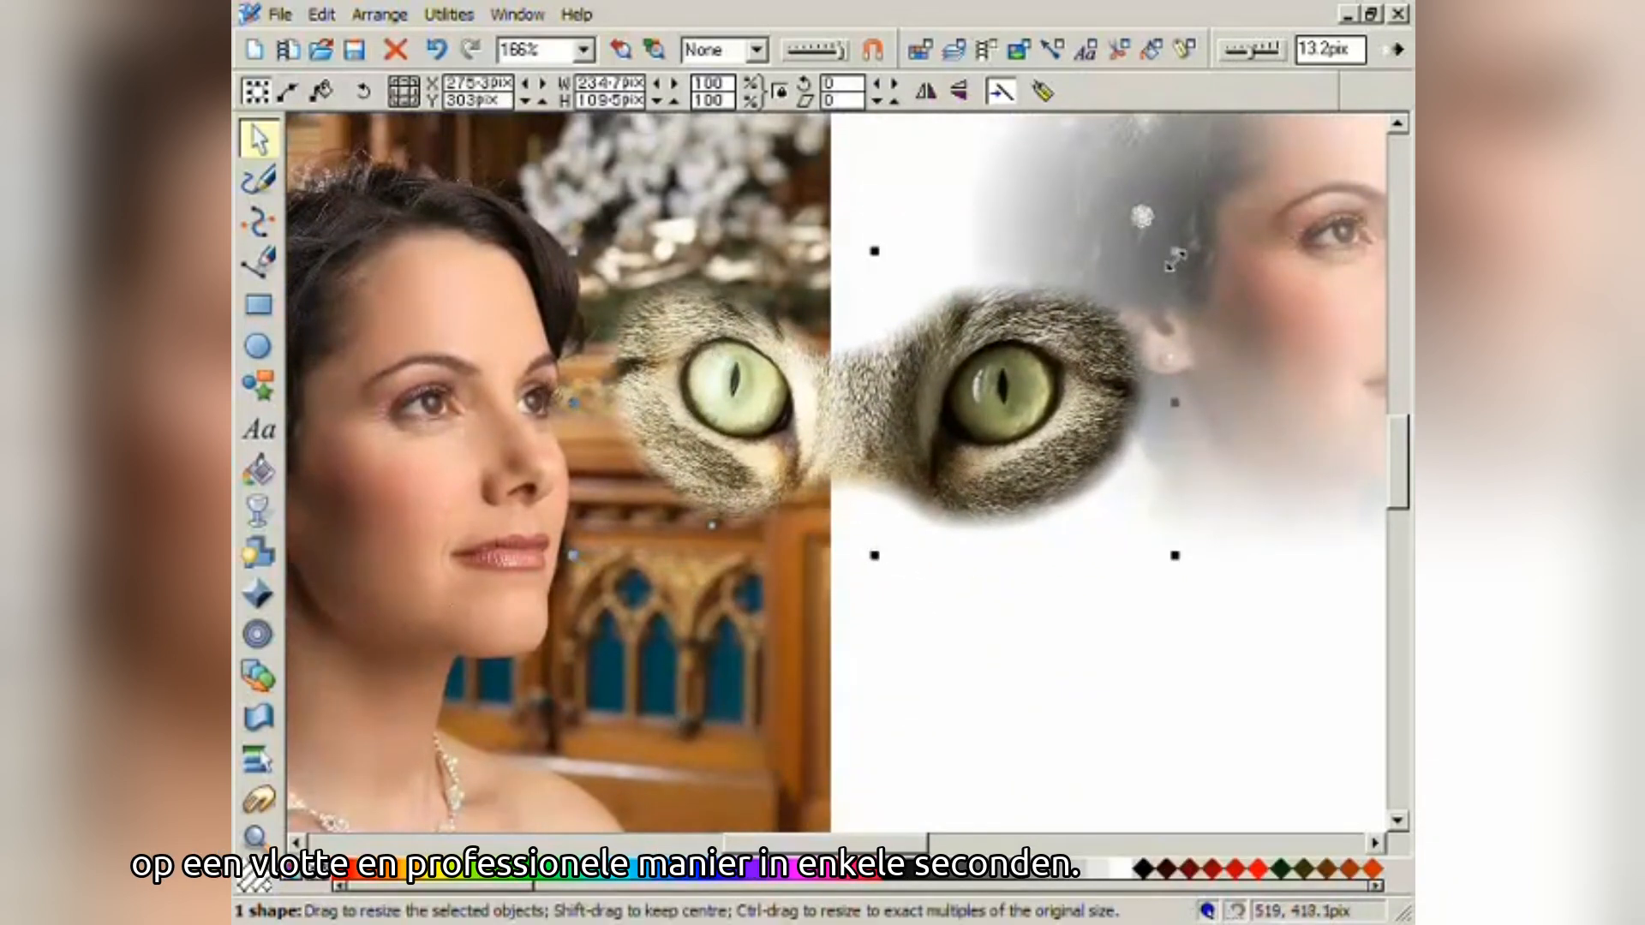
drag(1173, 251, 950, 367)
drag(877, 469, 859, 420)
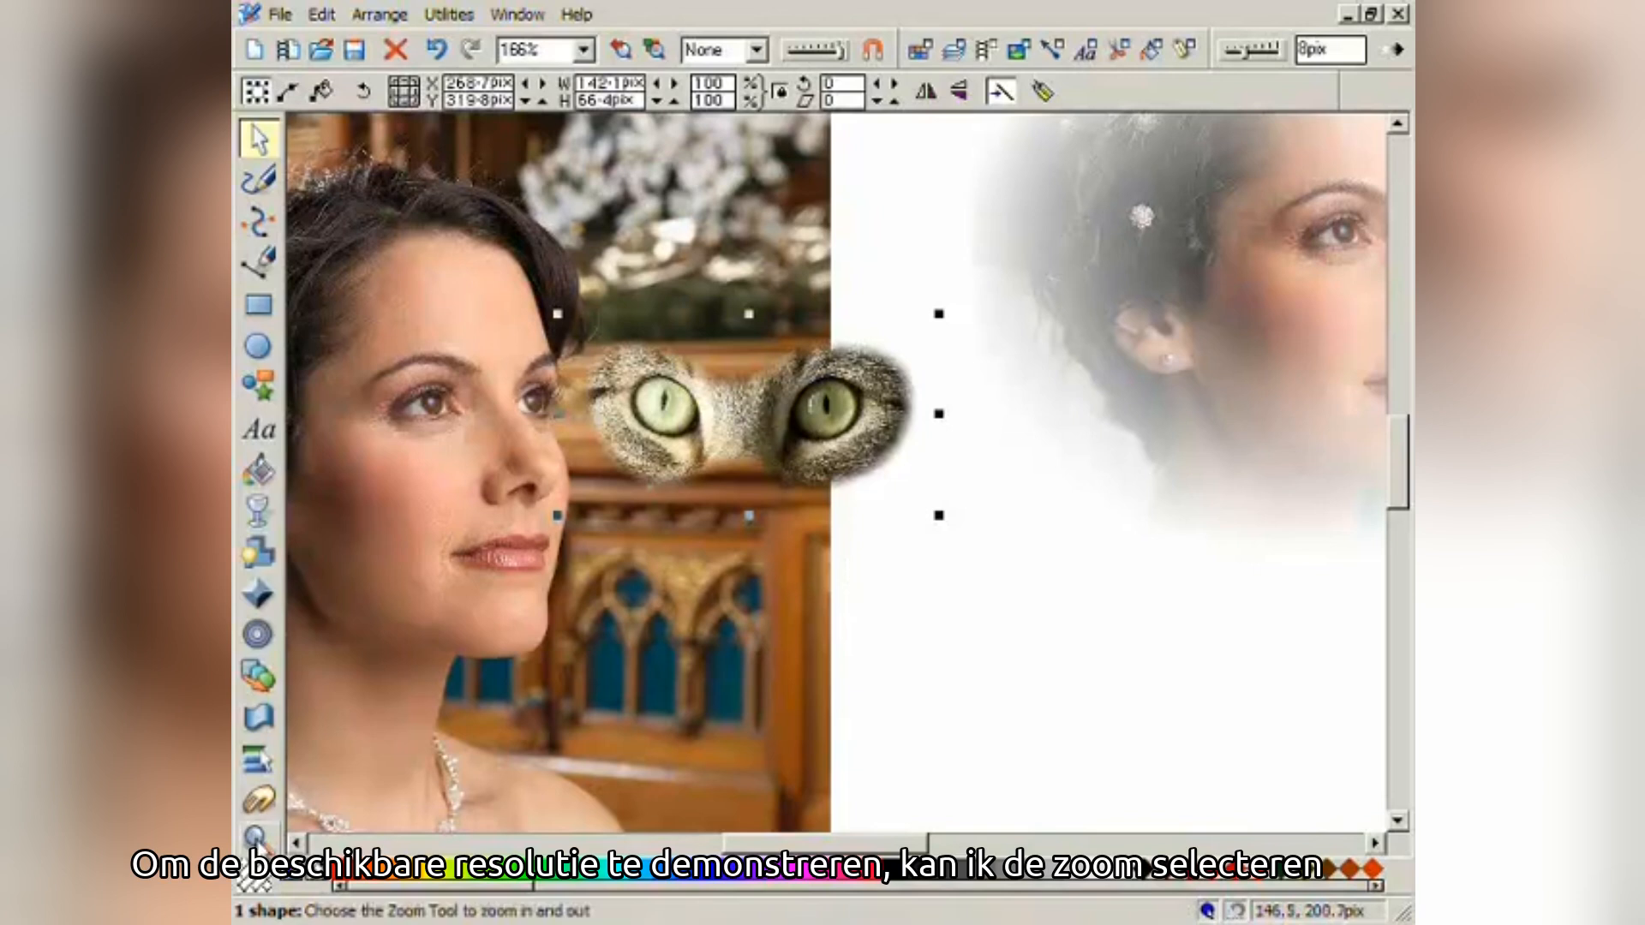
- Zoom in on the eyes and nudge the cat eyes to X 264.9, Y 325.8 pix
click(257, 838)
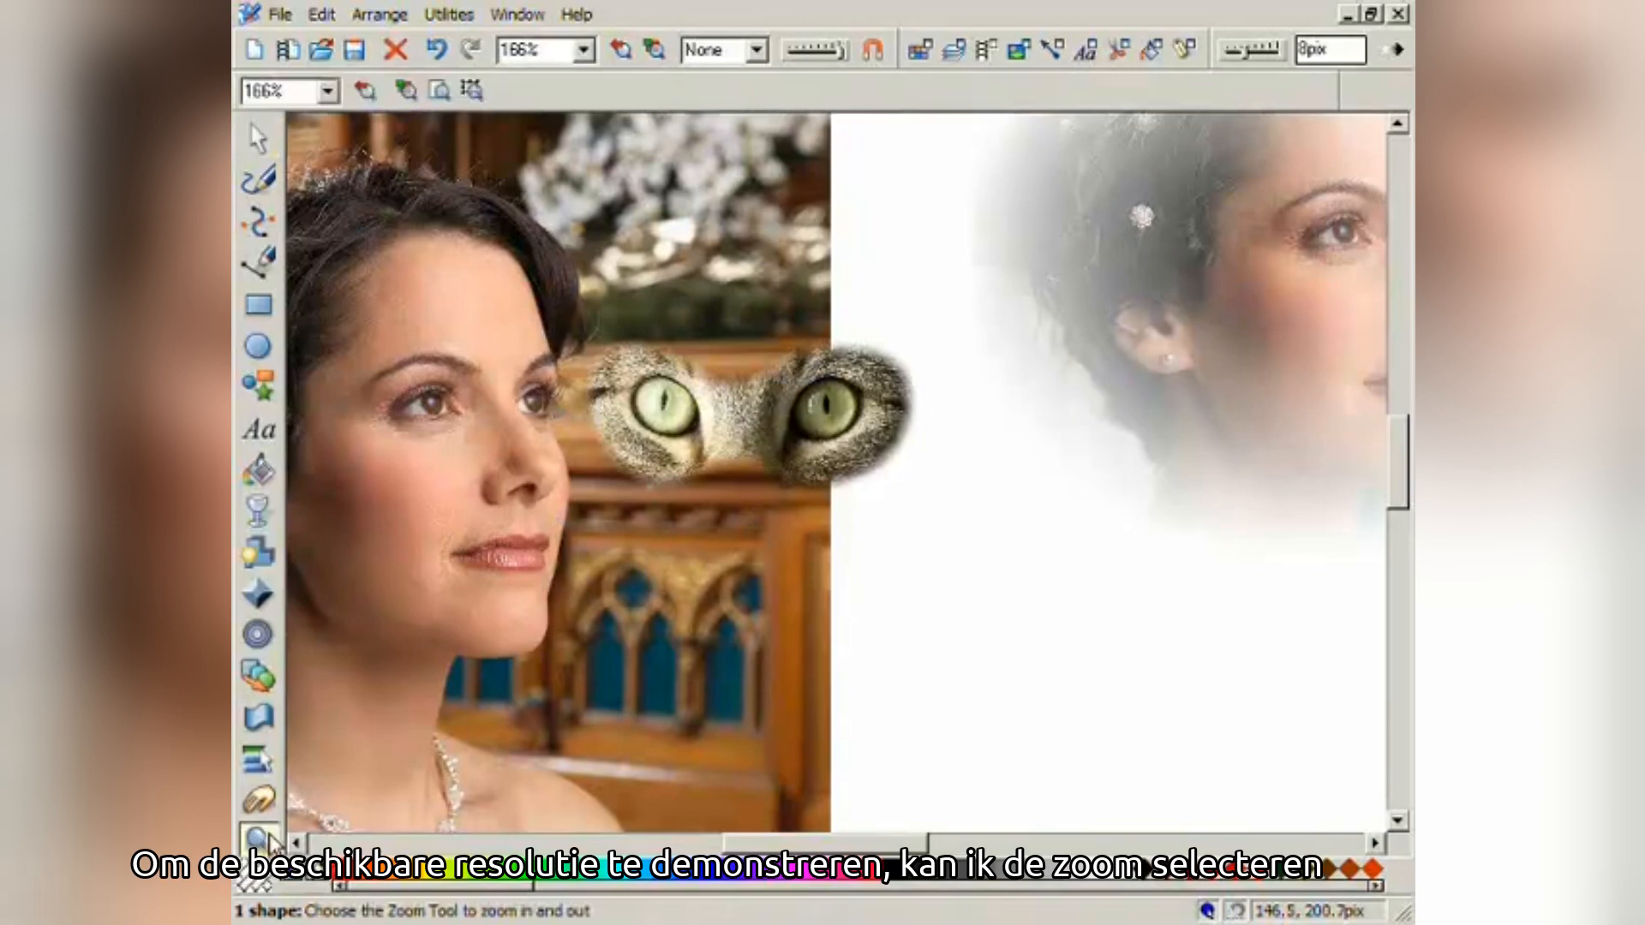
drag(485, 315, 661, 467)
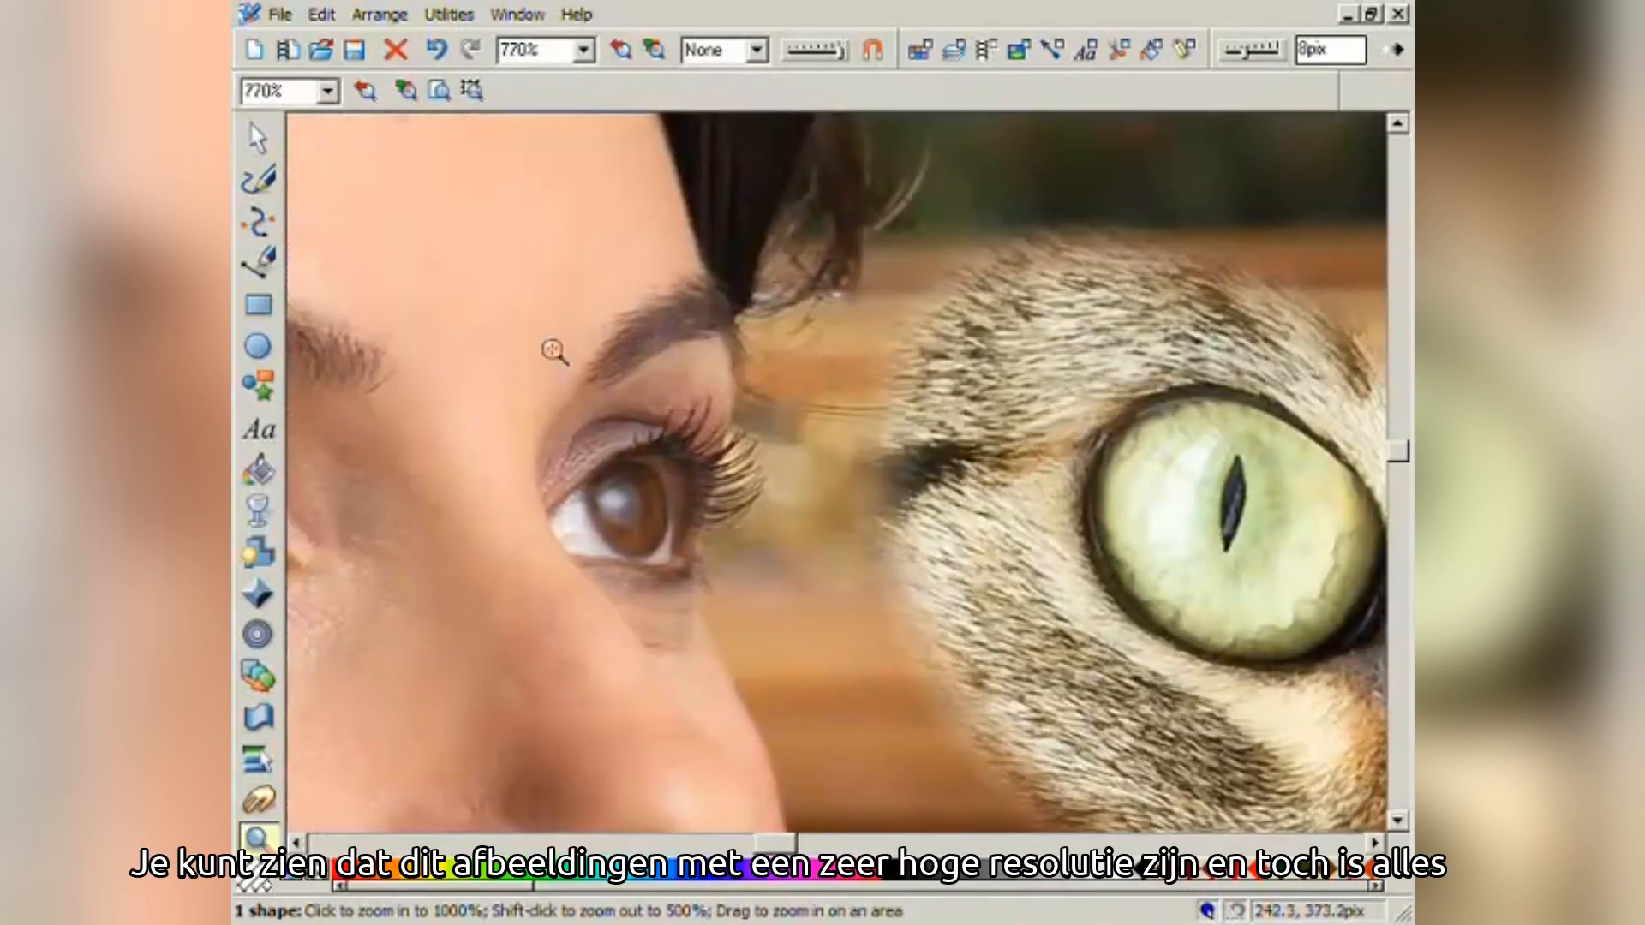
click(258, 140)
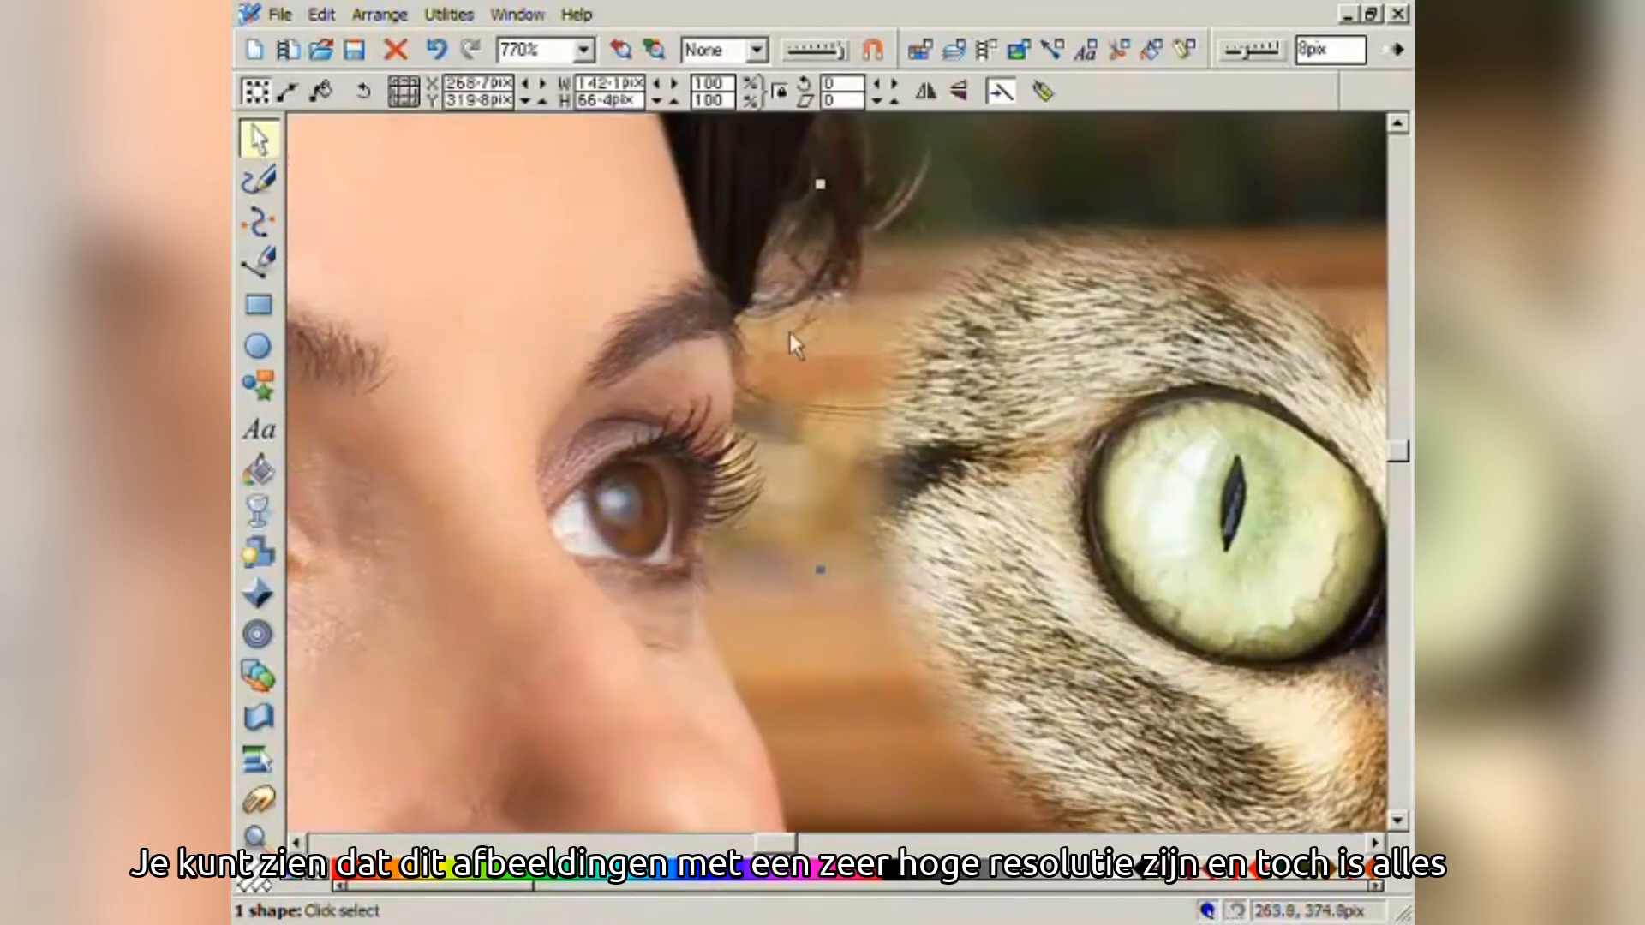
drag(985, 553, 936, 482)
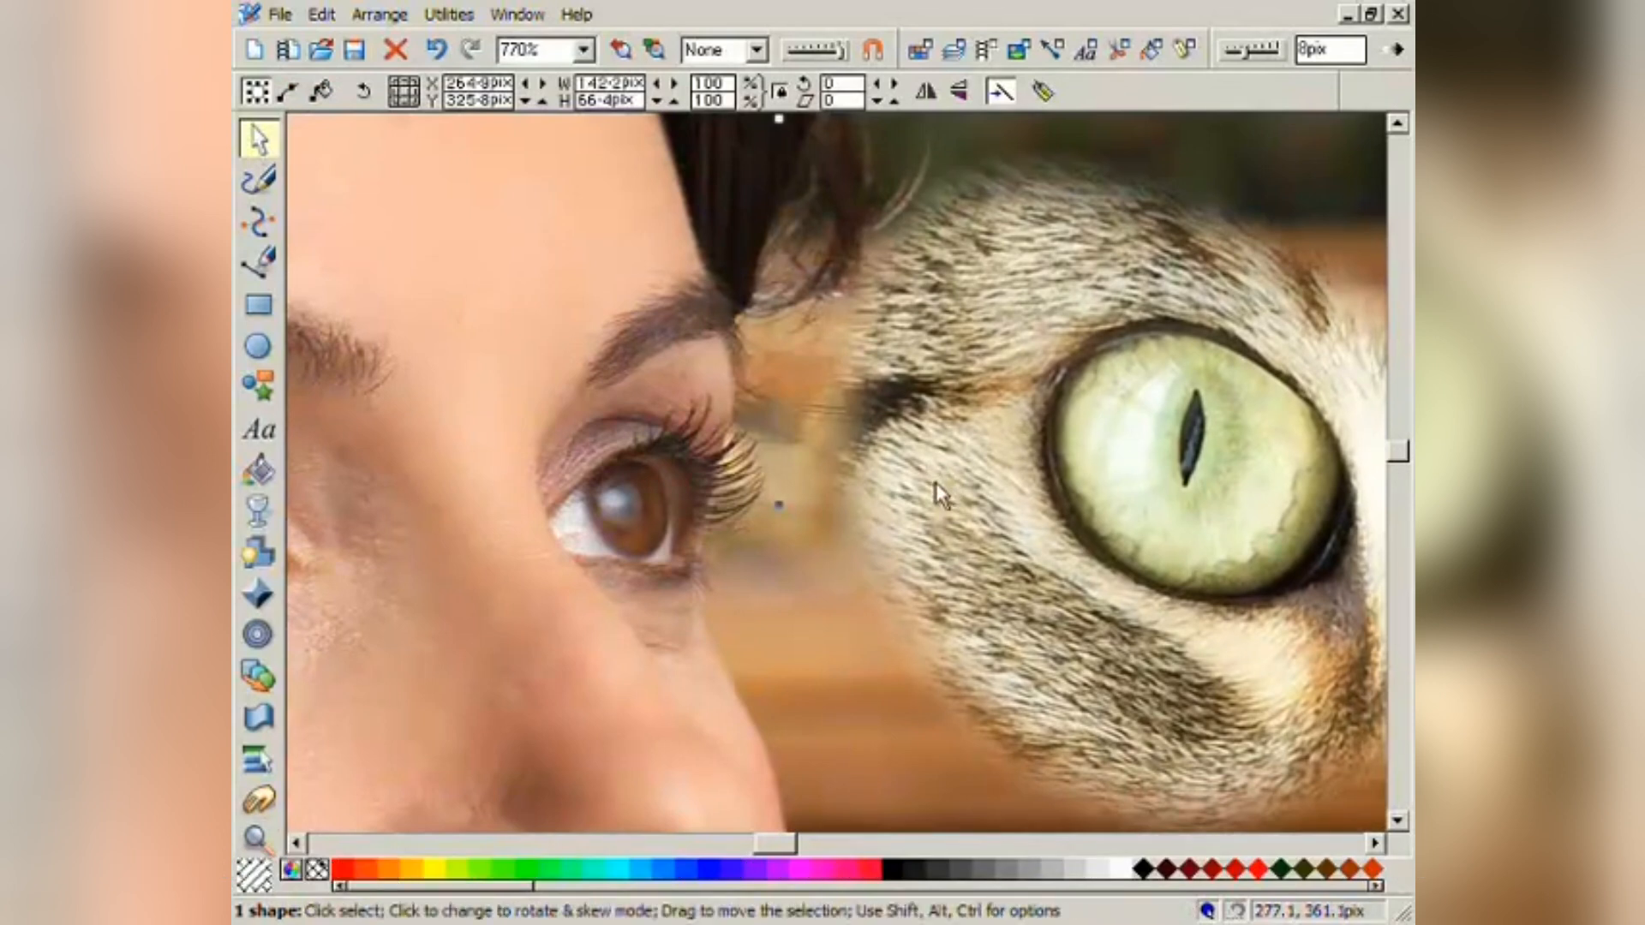
click(656, 51)
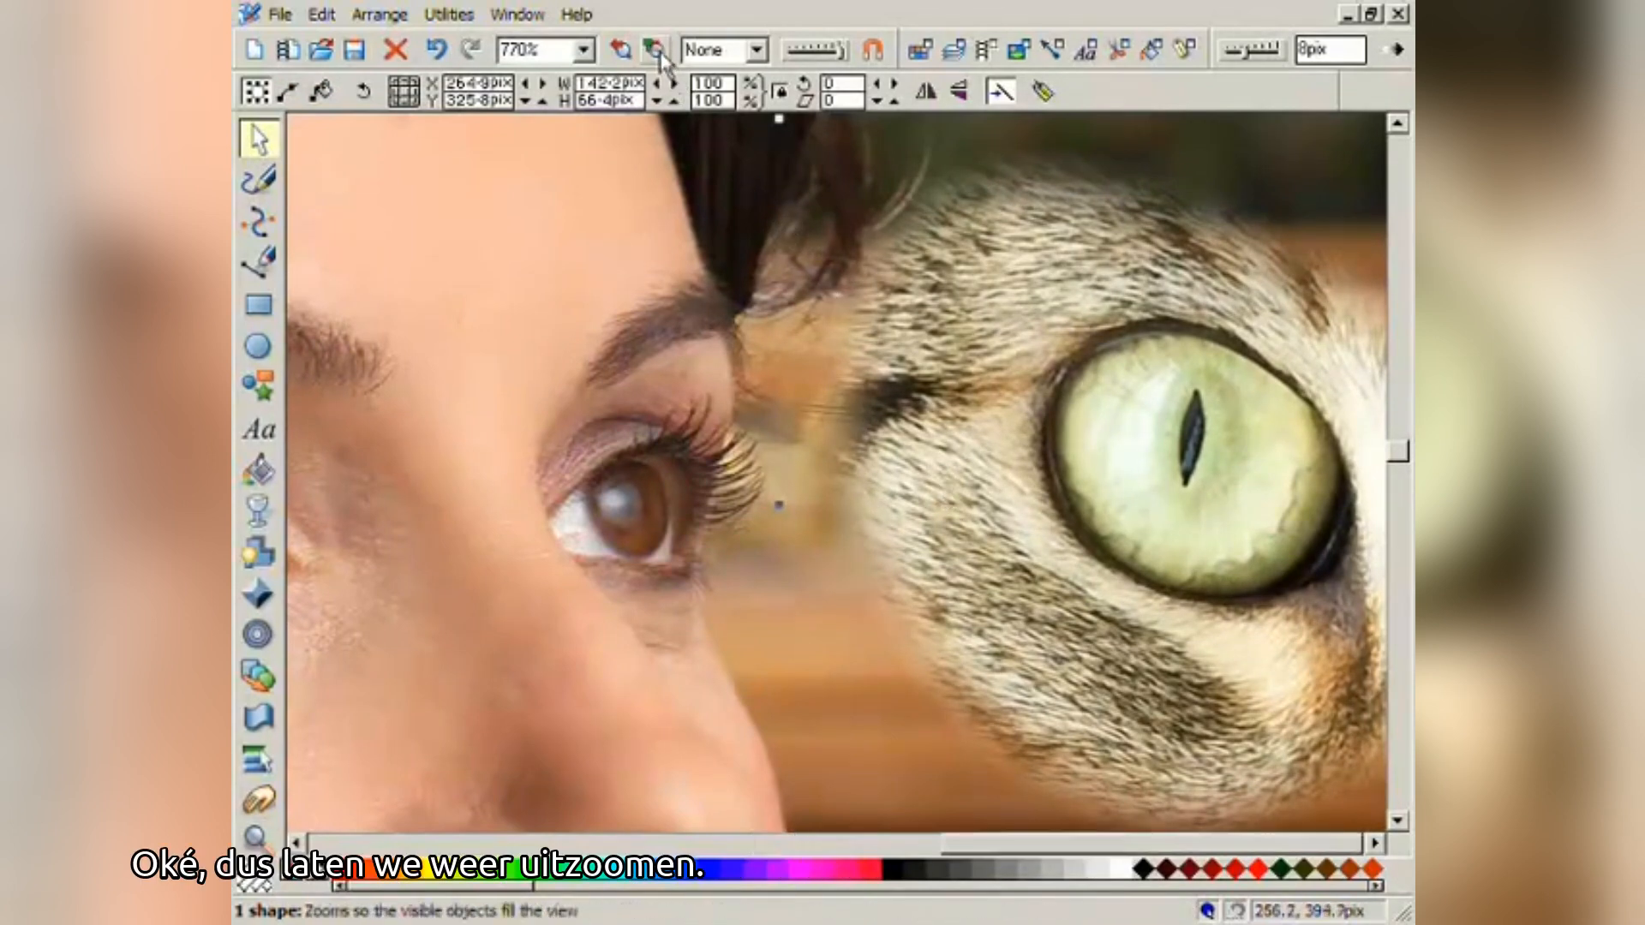
click(659, 51)
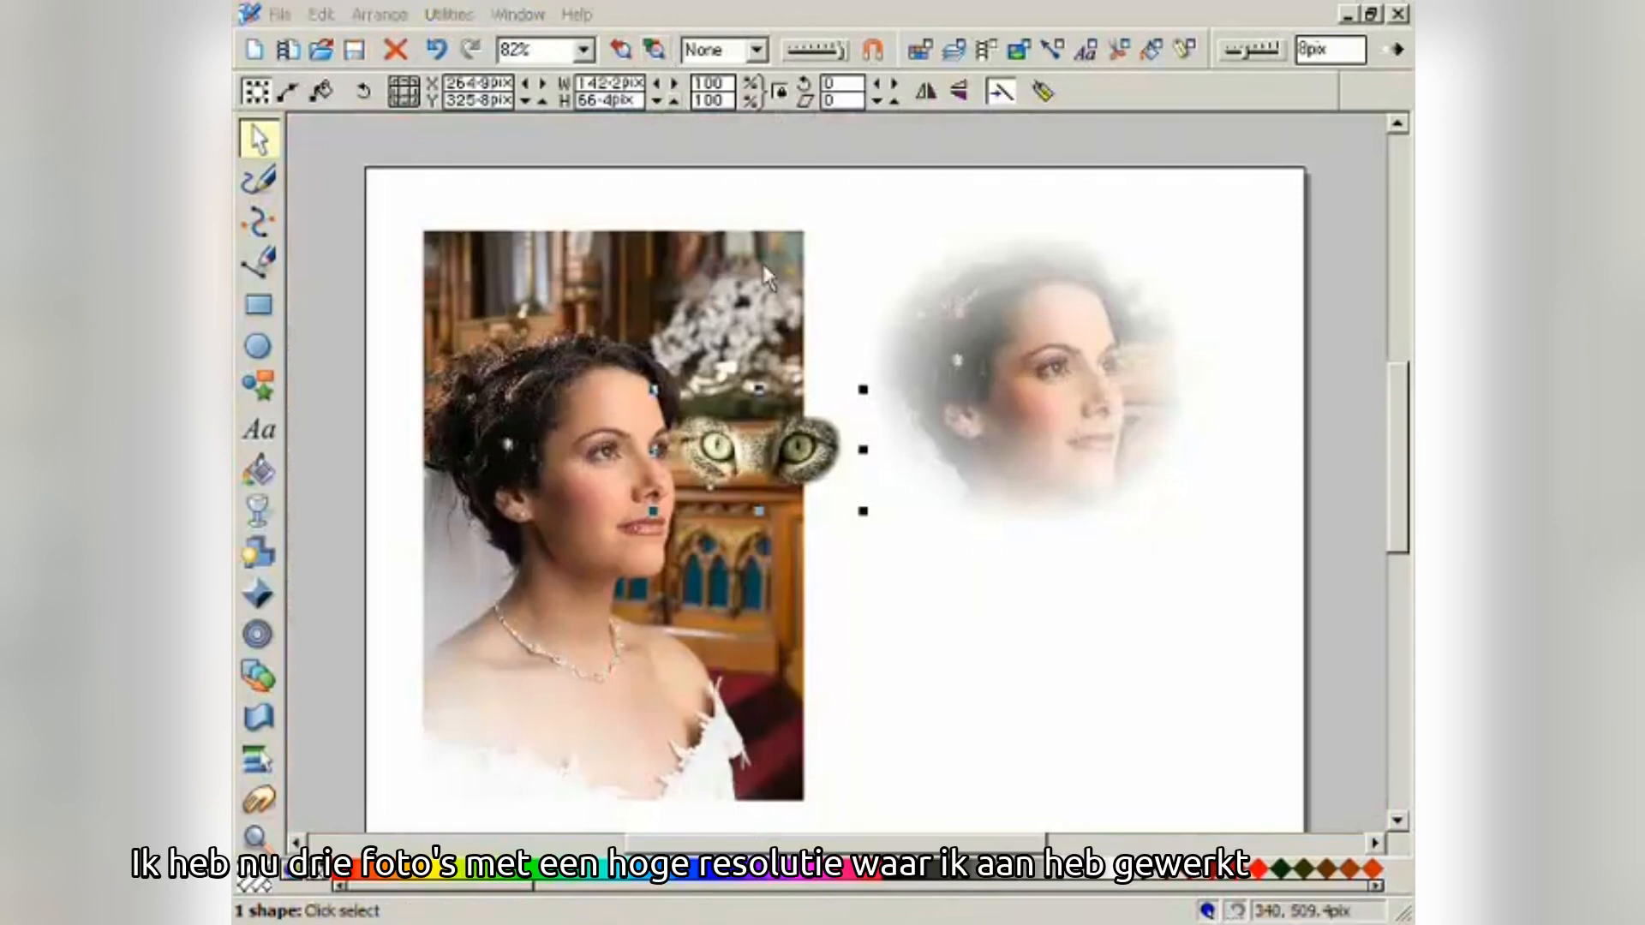
- Shift the feathered portrait up-right and set the cat-eyes cutout below it at 230.9 × 107.8 pix
drag(965, 368, 969, 342)
drag(844, 454, 1054, 600)
drag(1057, 543, 1165, 497)
drag(1088, 583, 1105, 612)
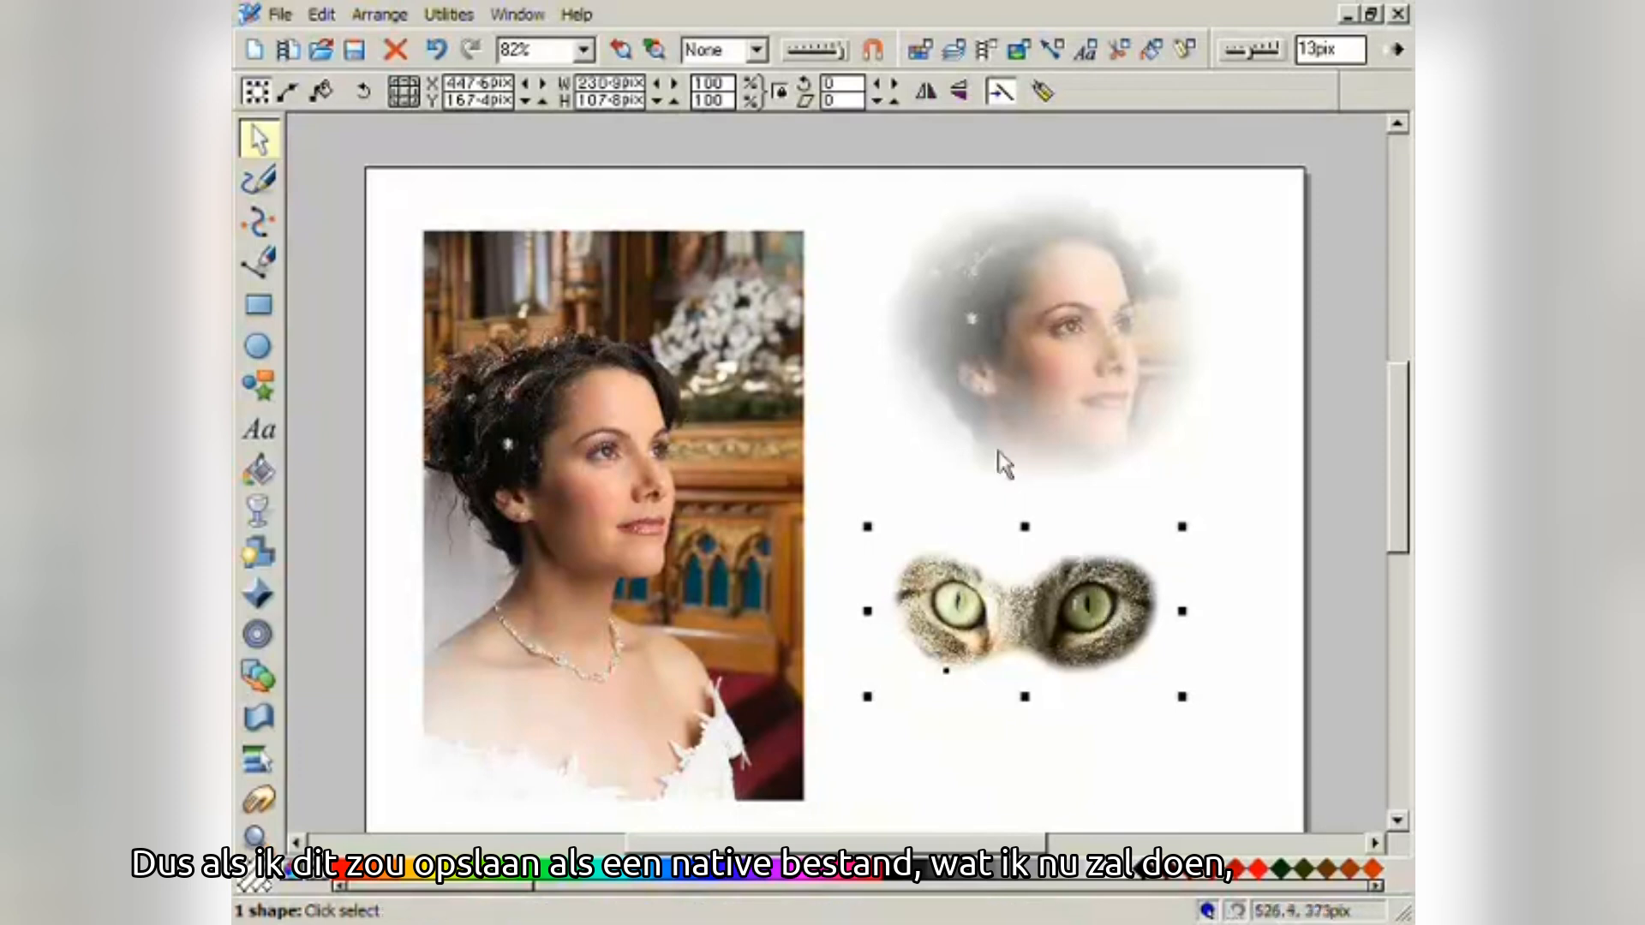
- Save the drawing under the new name test1 as a .xar file
click(284, 15)
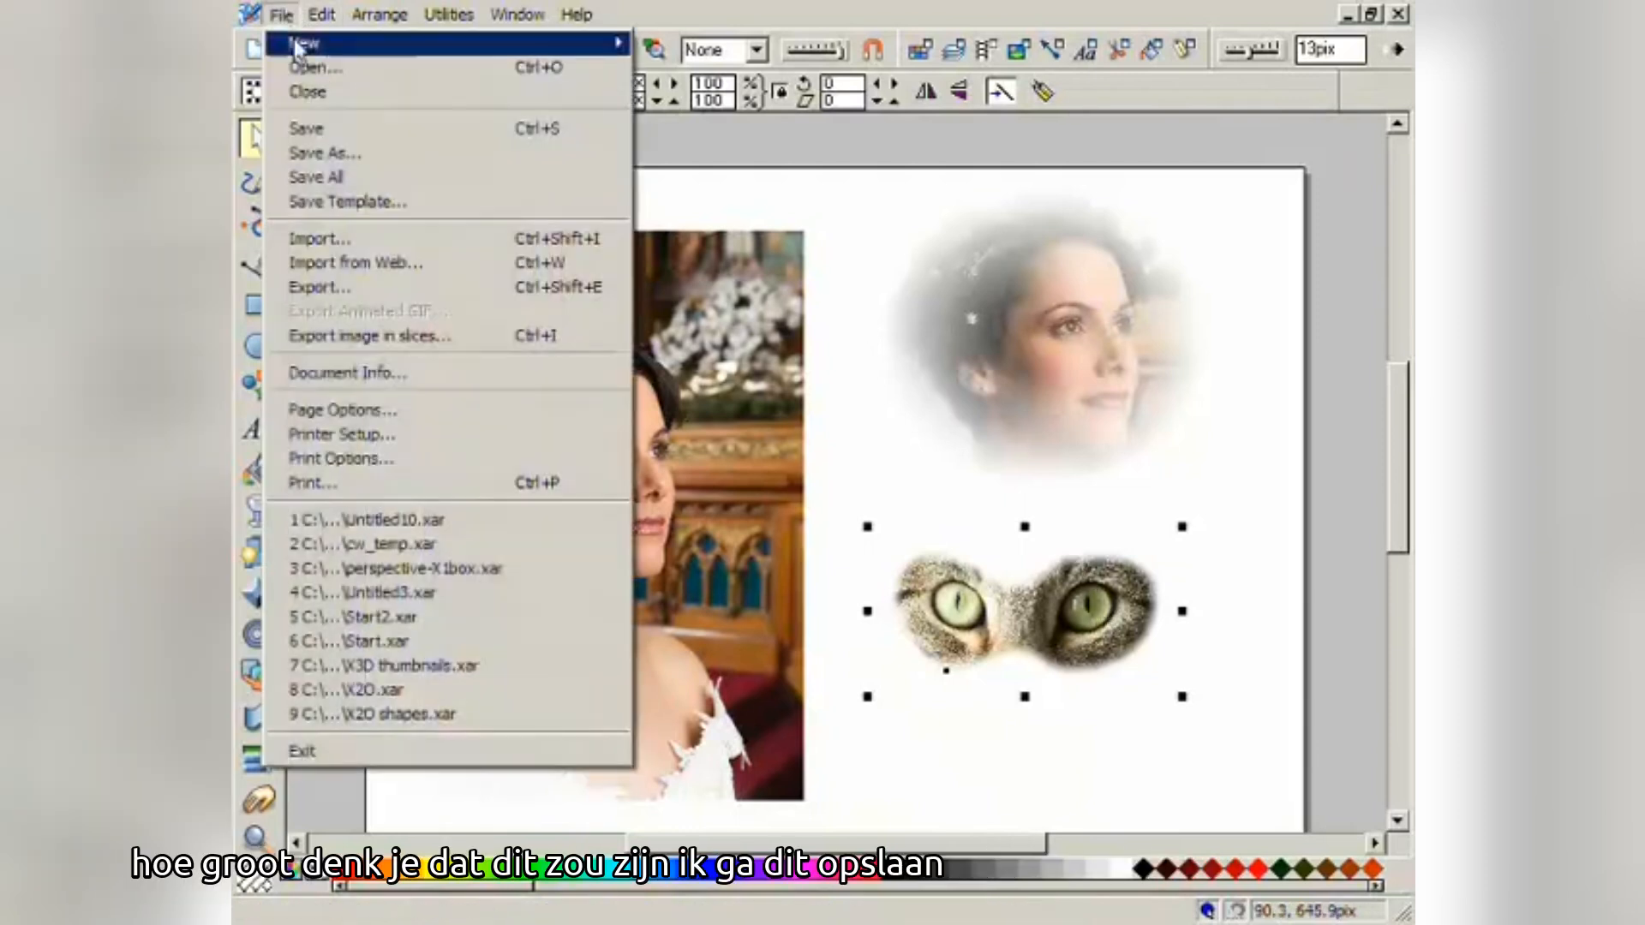
click(336, 155)
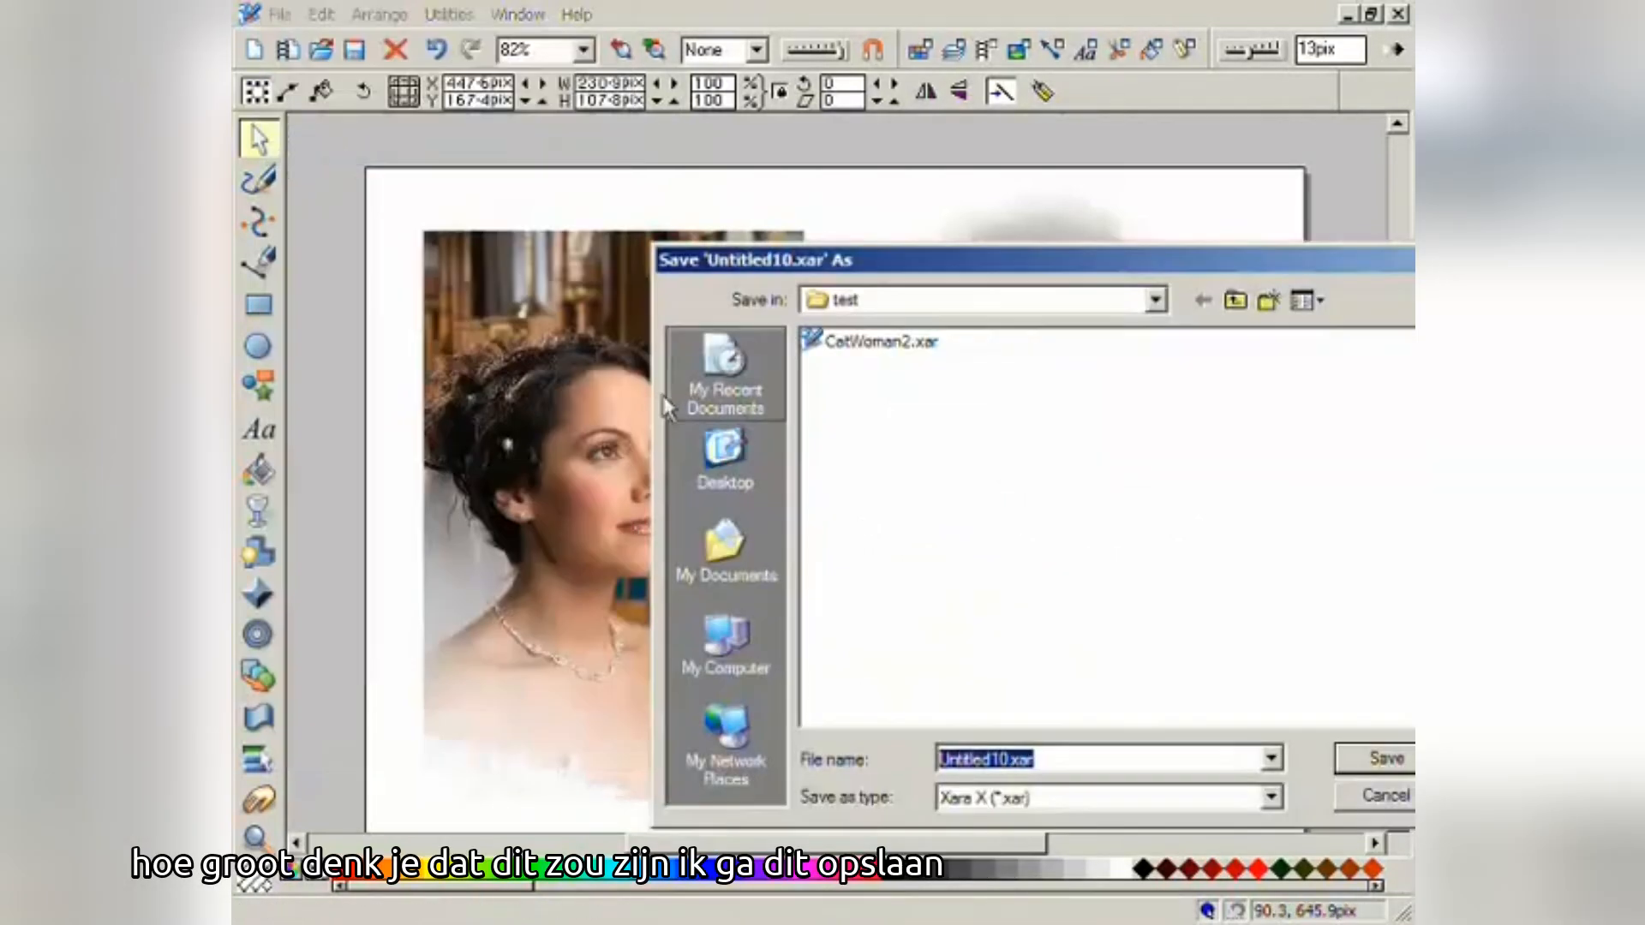
key(BackSpace)
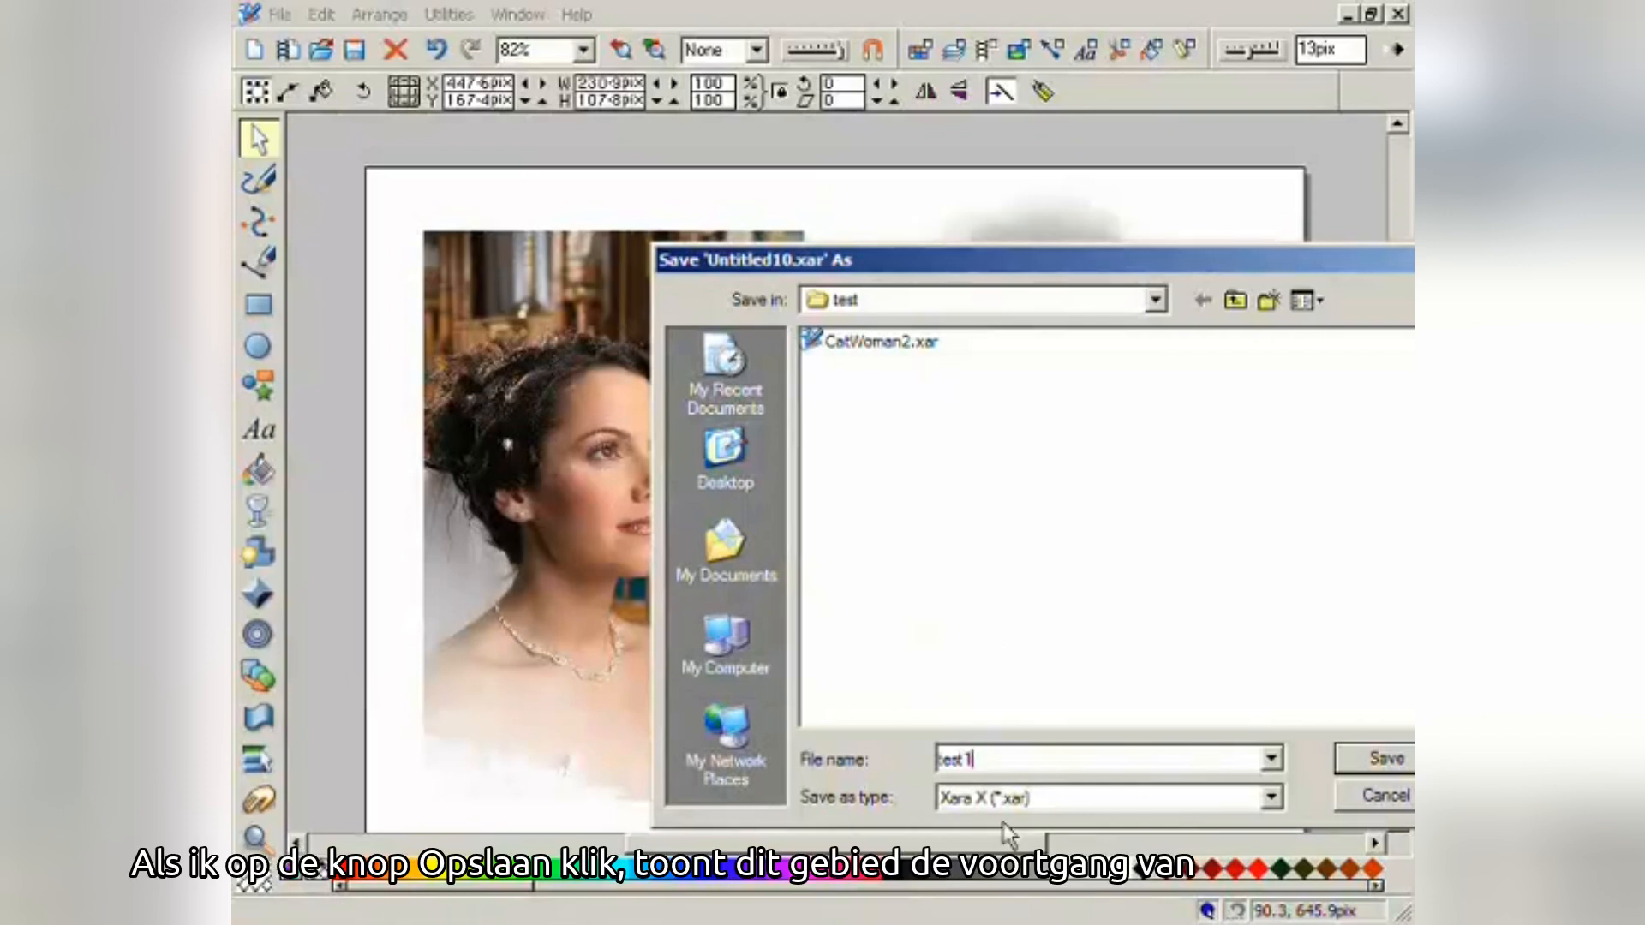
click(1362, 759)
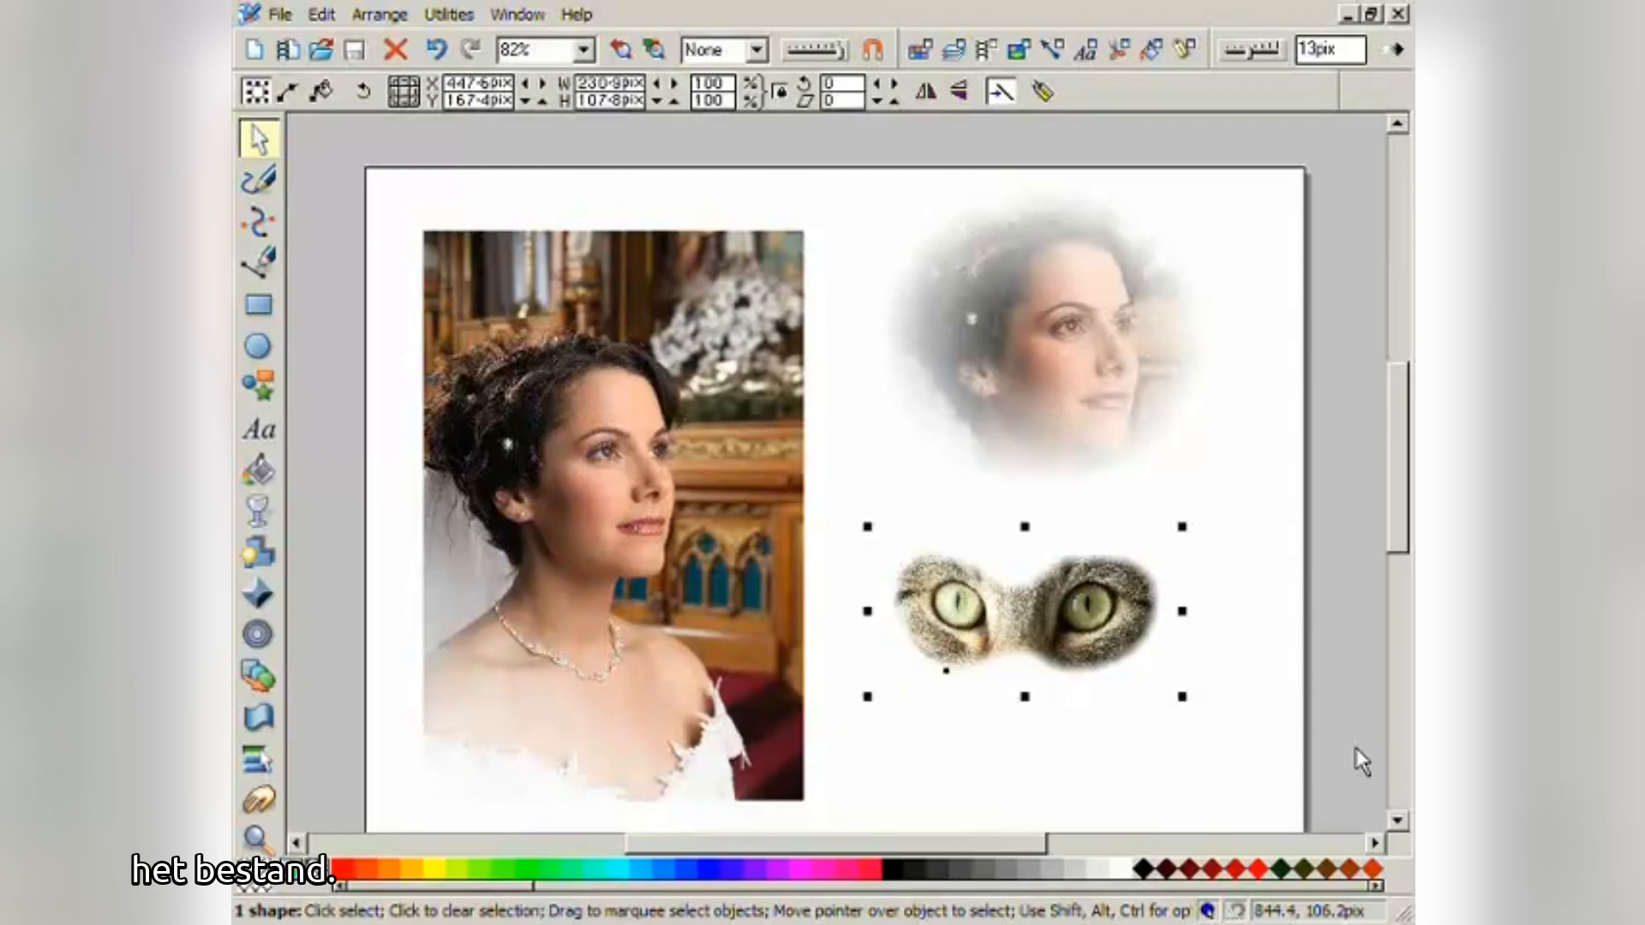
- In the Open Document dialog, preview test1.xar, then select CatWoman2.xar in the test folder
click(283, 15)
click(300, 67)
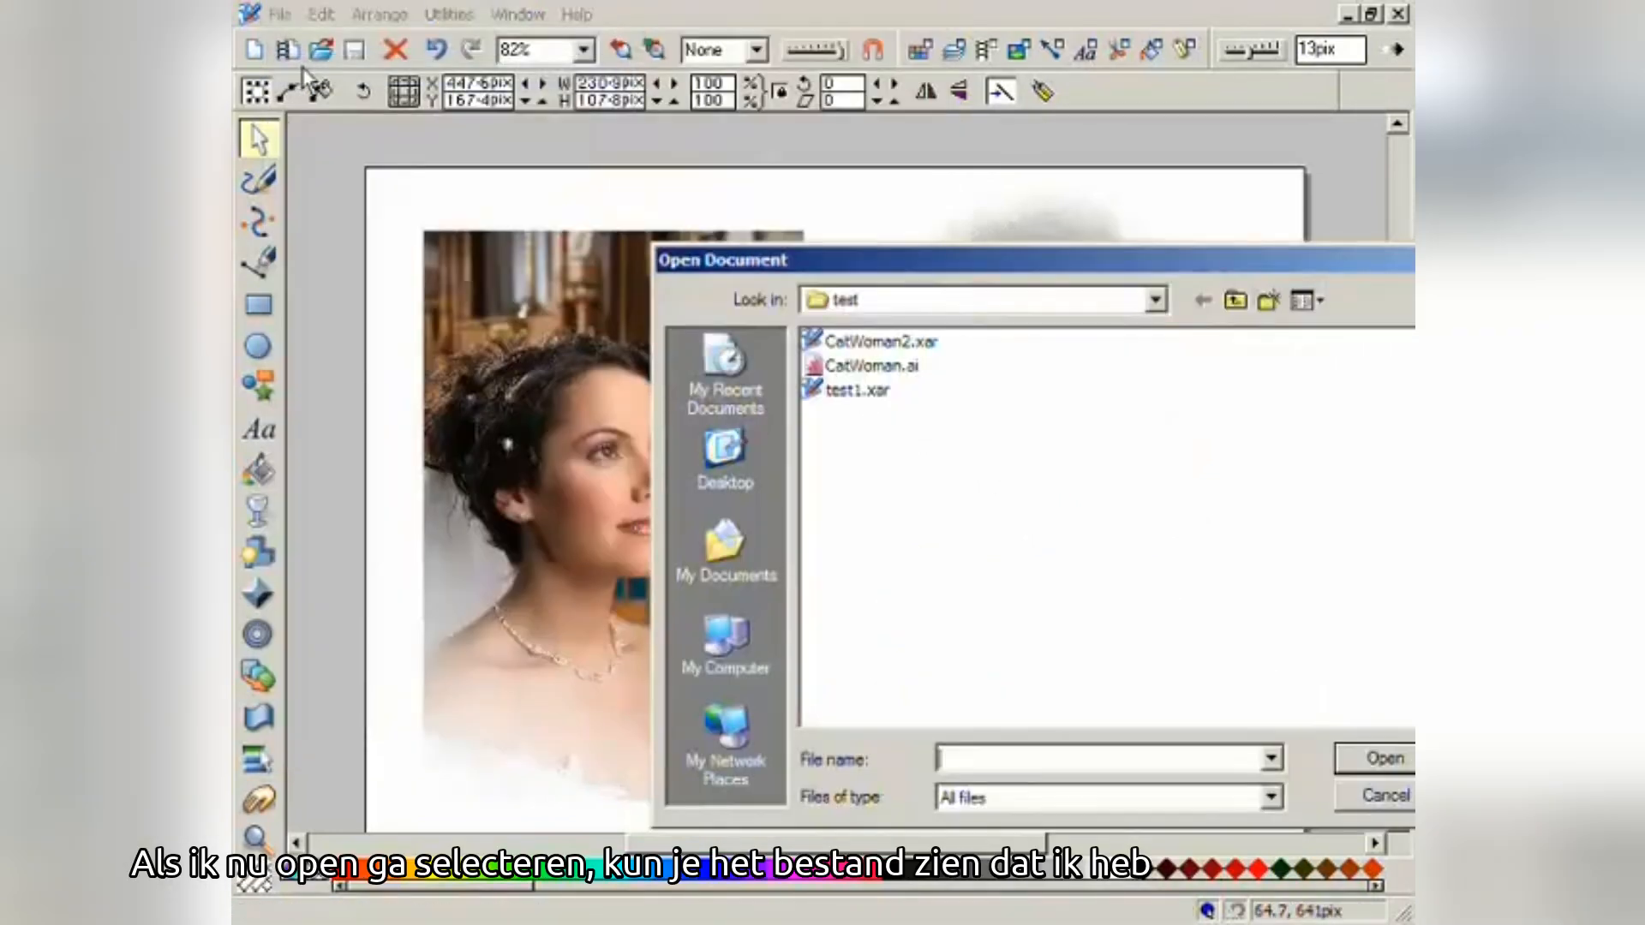
drag(840, 265, 510, 234)
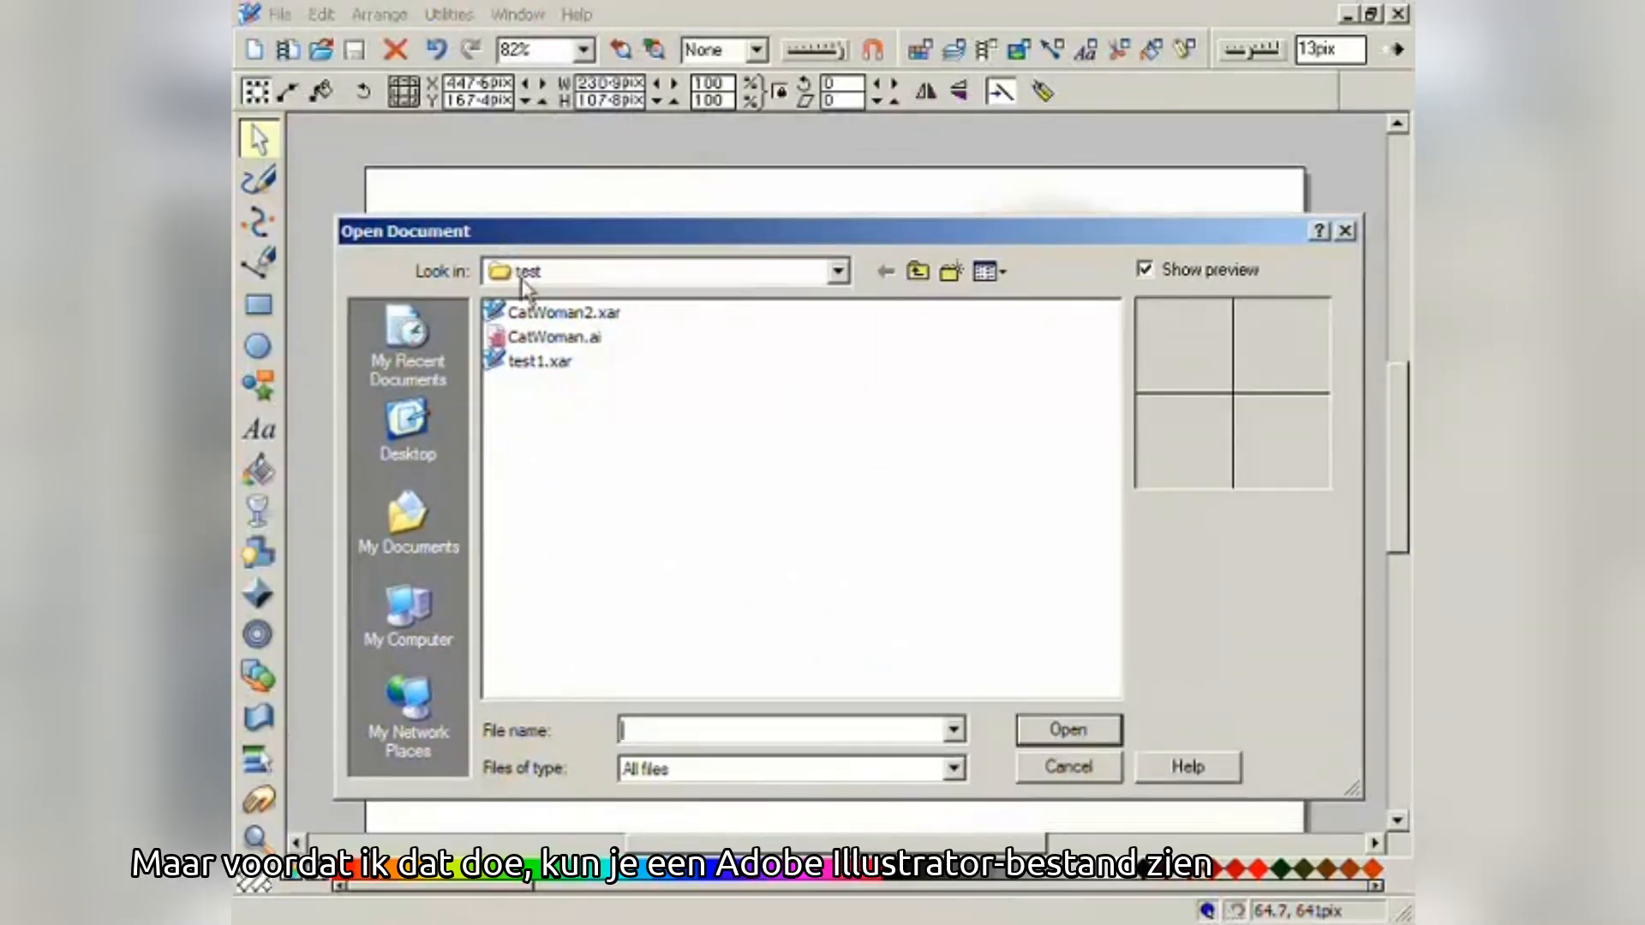
mouse_move(545, 341)
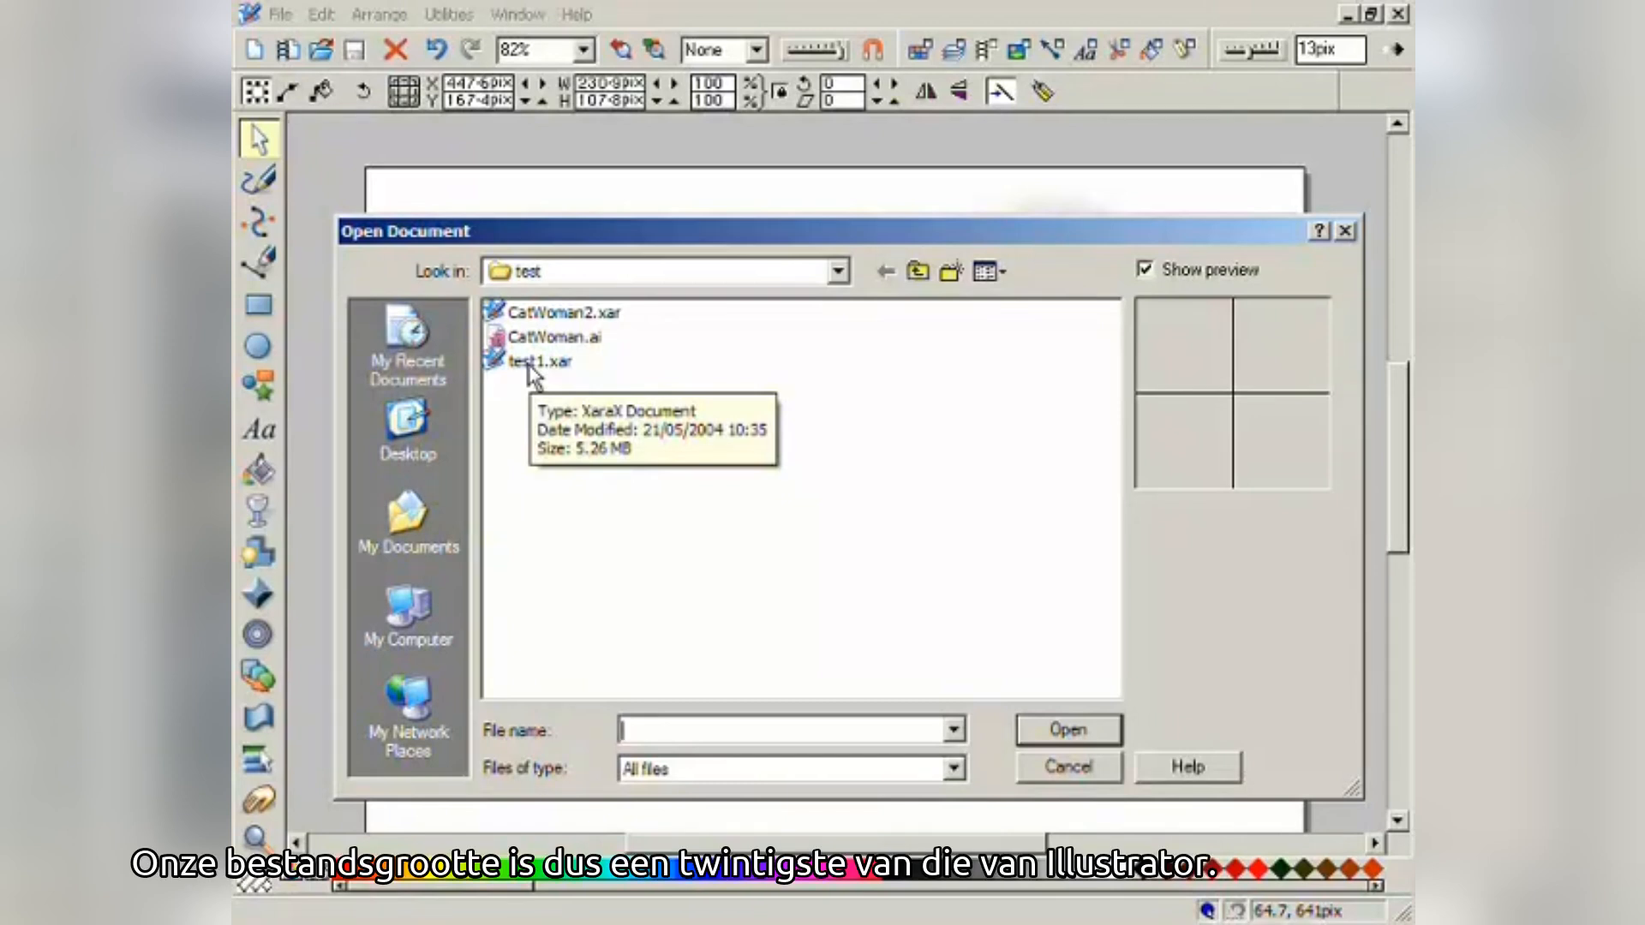
click(531, 363)
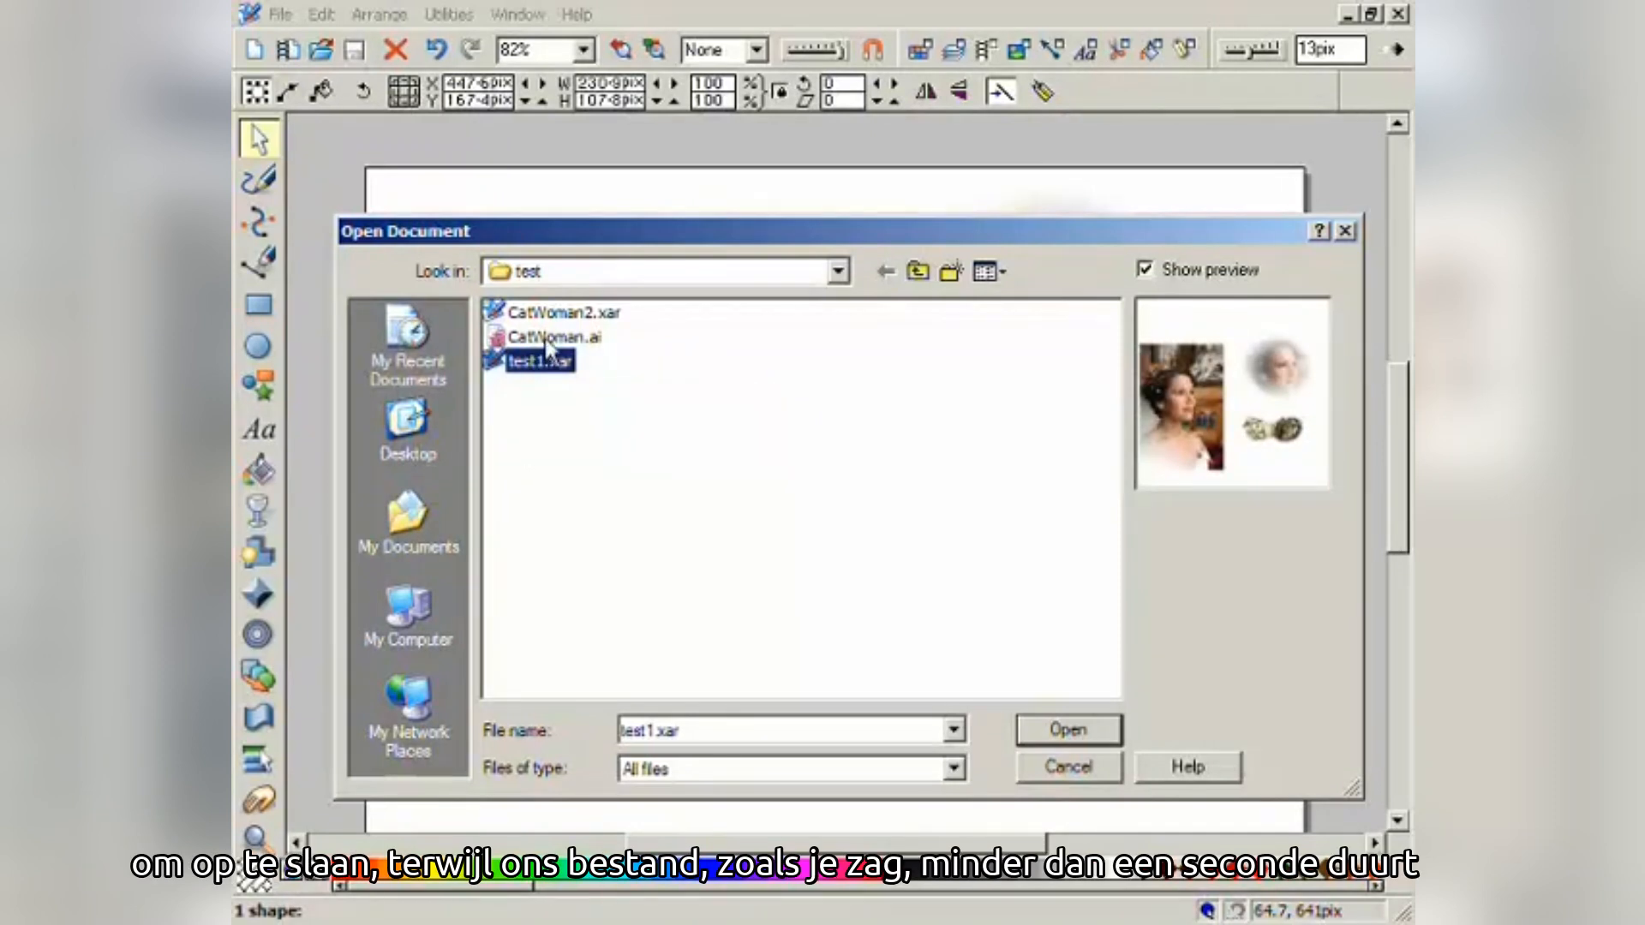
mouse_move(548, 346)
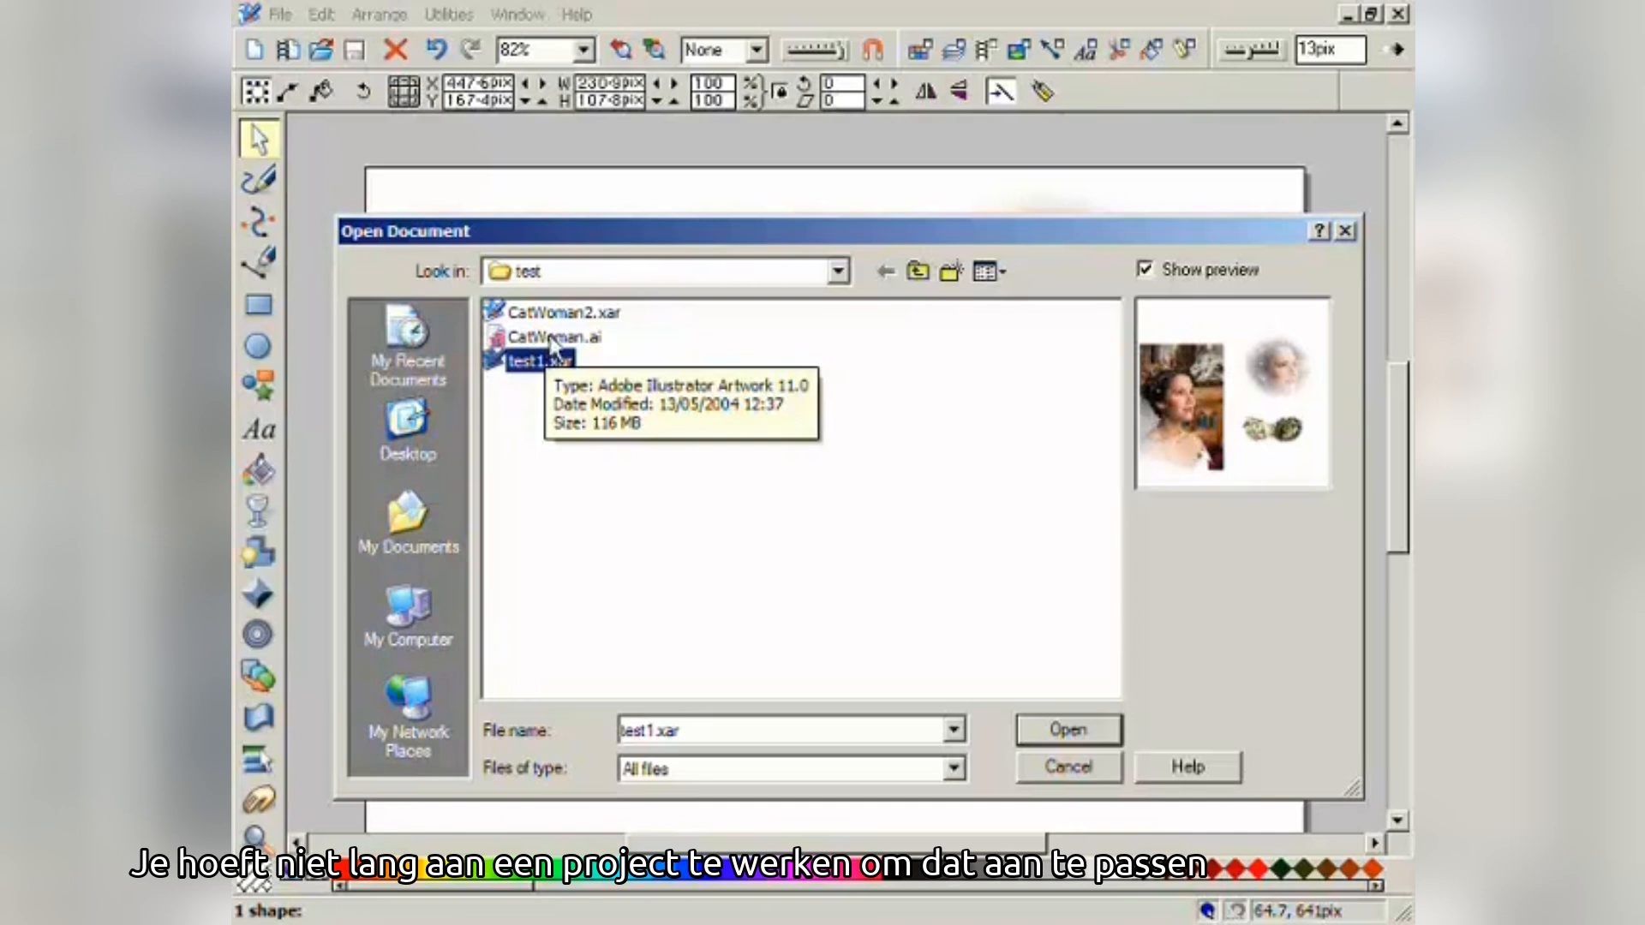
click(557, 313)
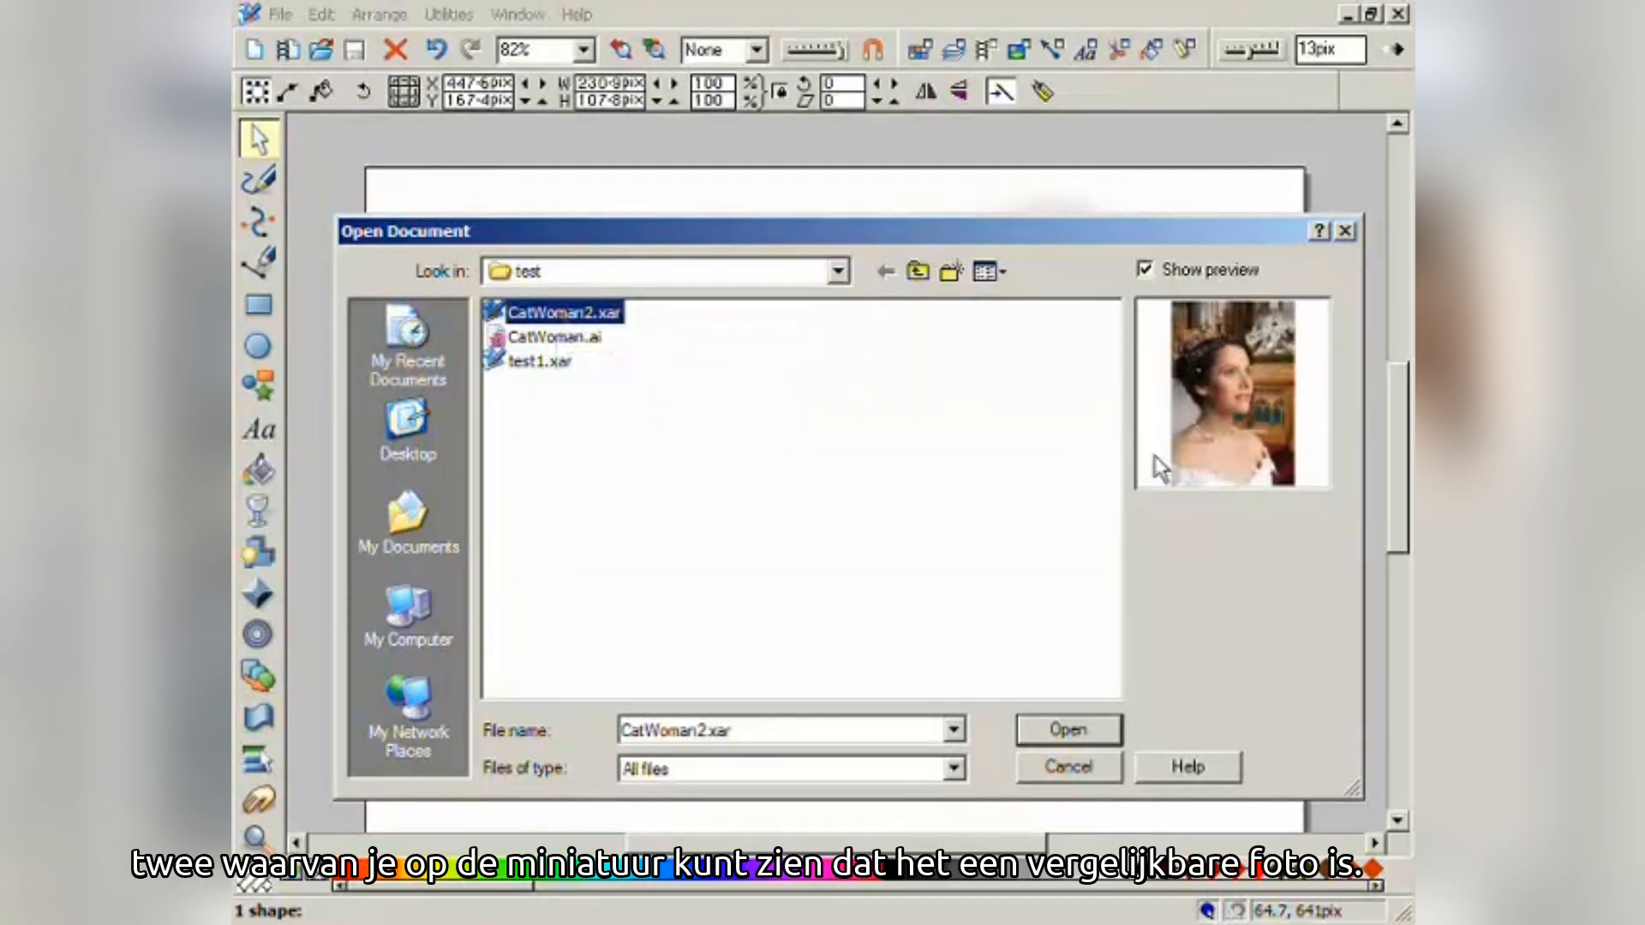
- Open CatWoman2.xar and zoom in on the bride's face
click(1092, 724)
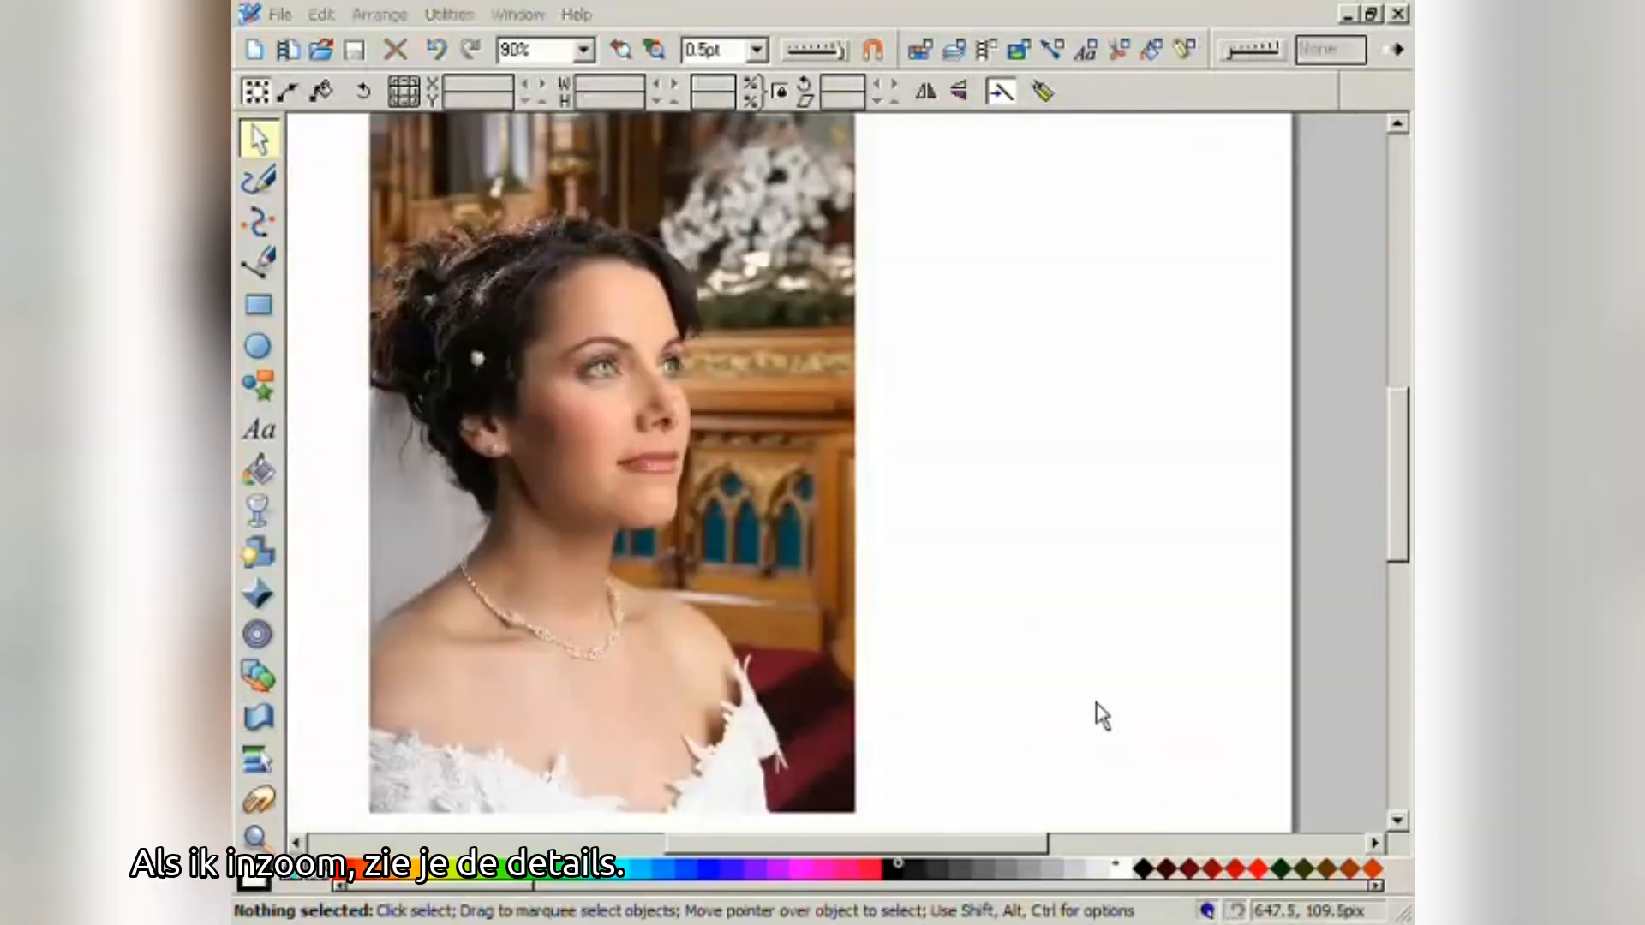
click(256, 839)
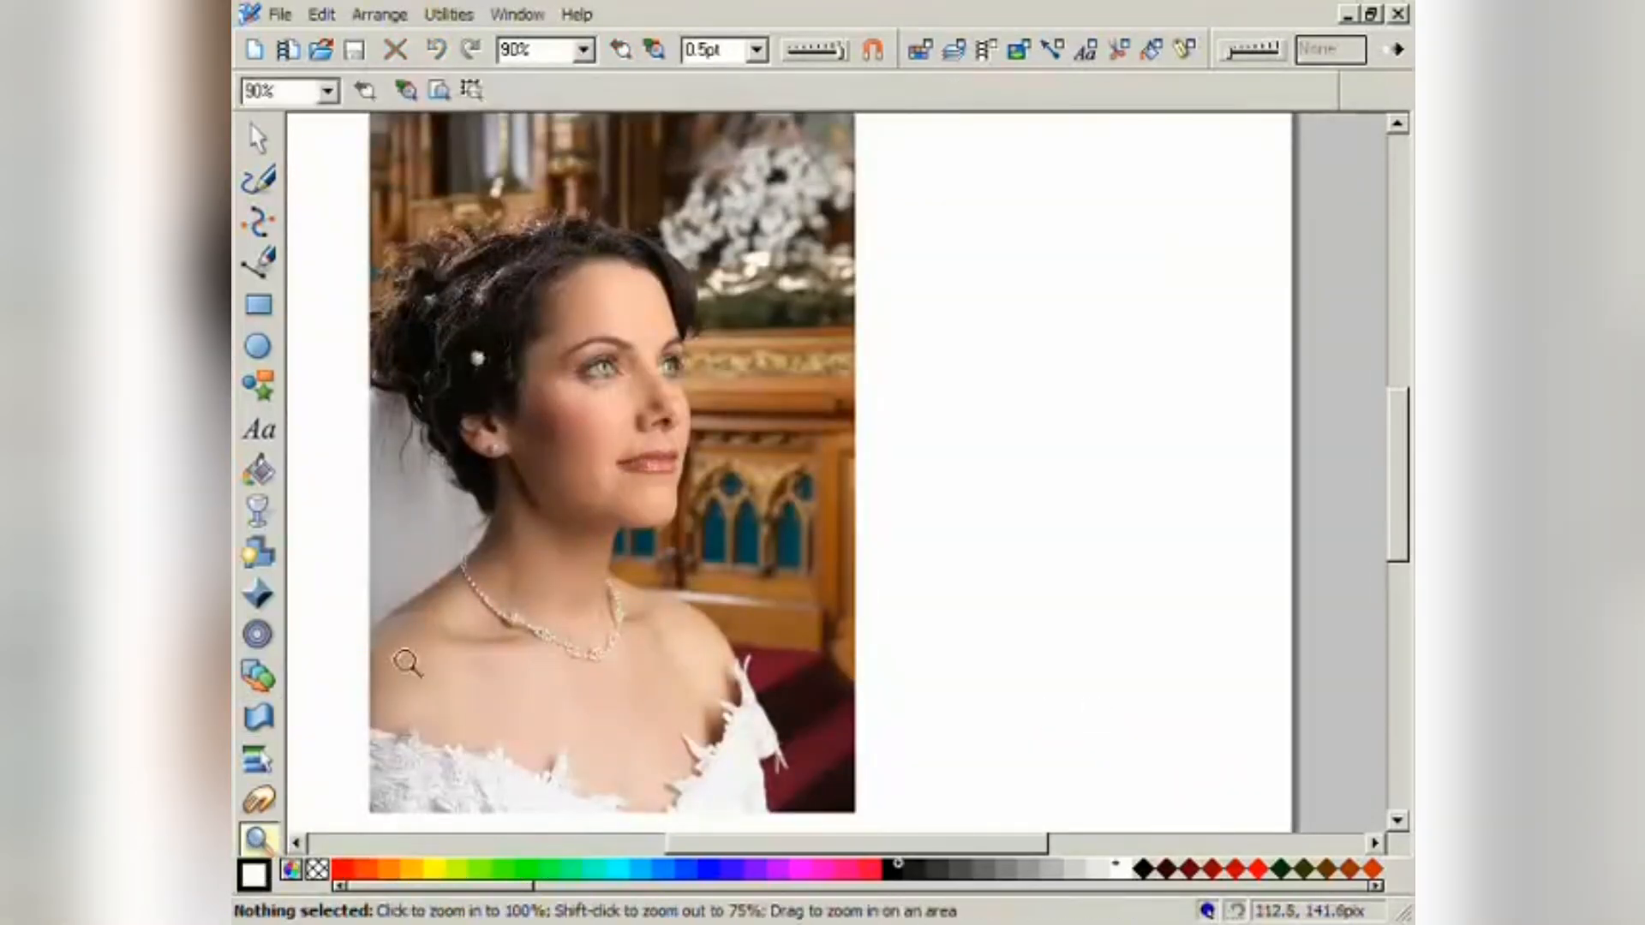
drag(466, 243, 720, 505)
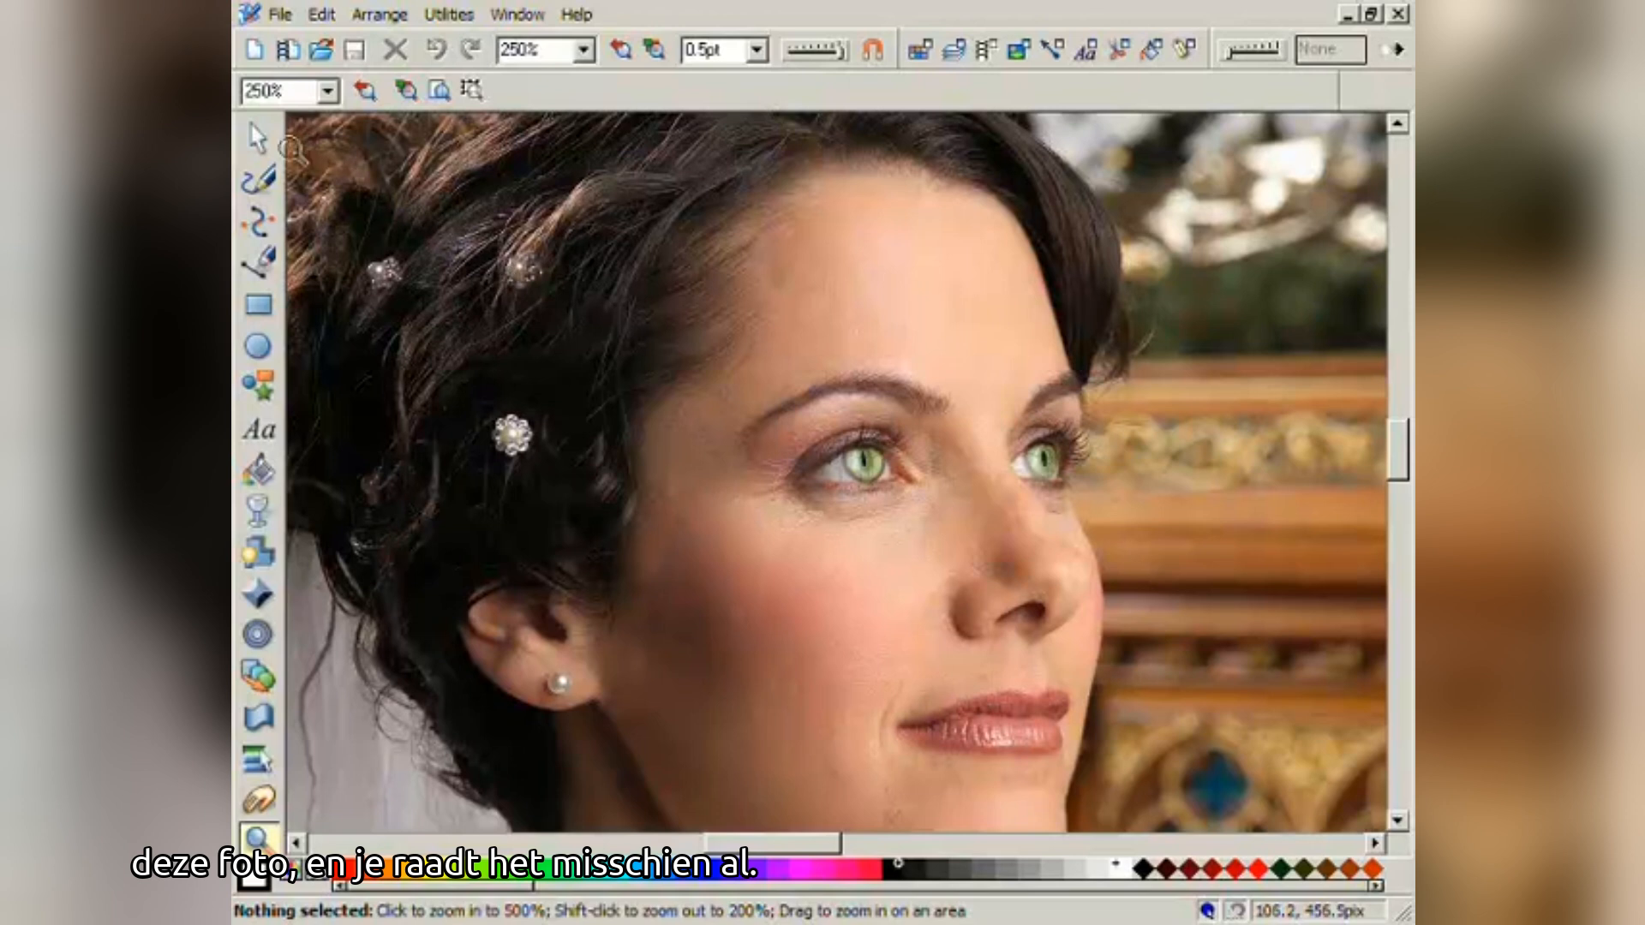
- Pull the cat-eye pieces aside and enlarge one to reveal her brown eyes, then undo twice
click(278, 146)
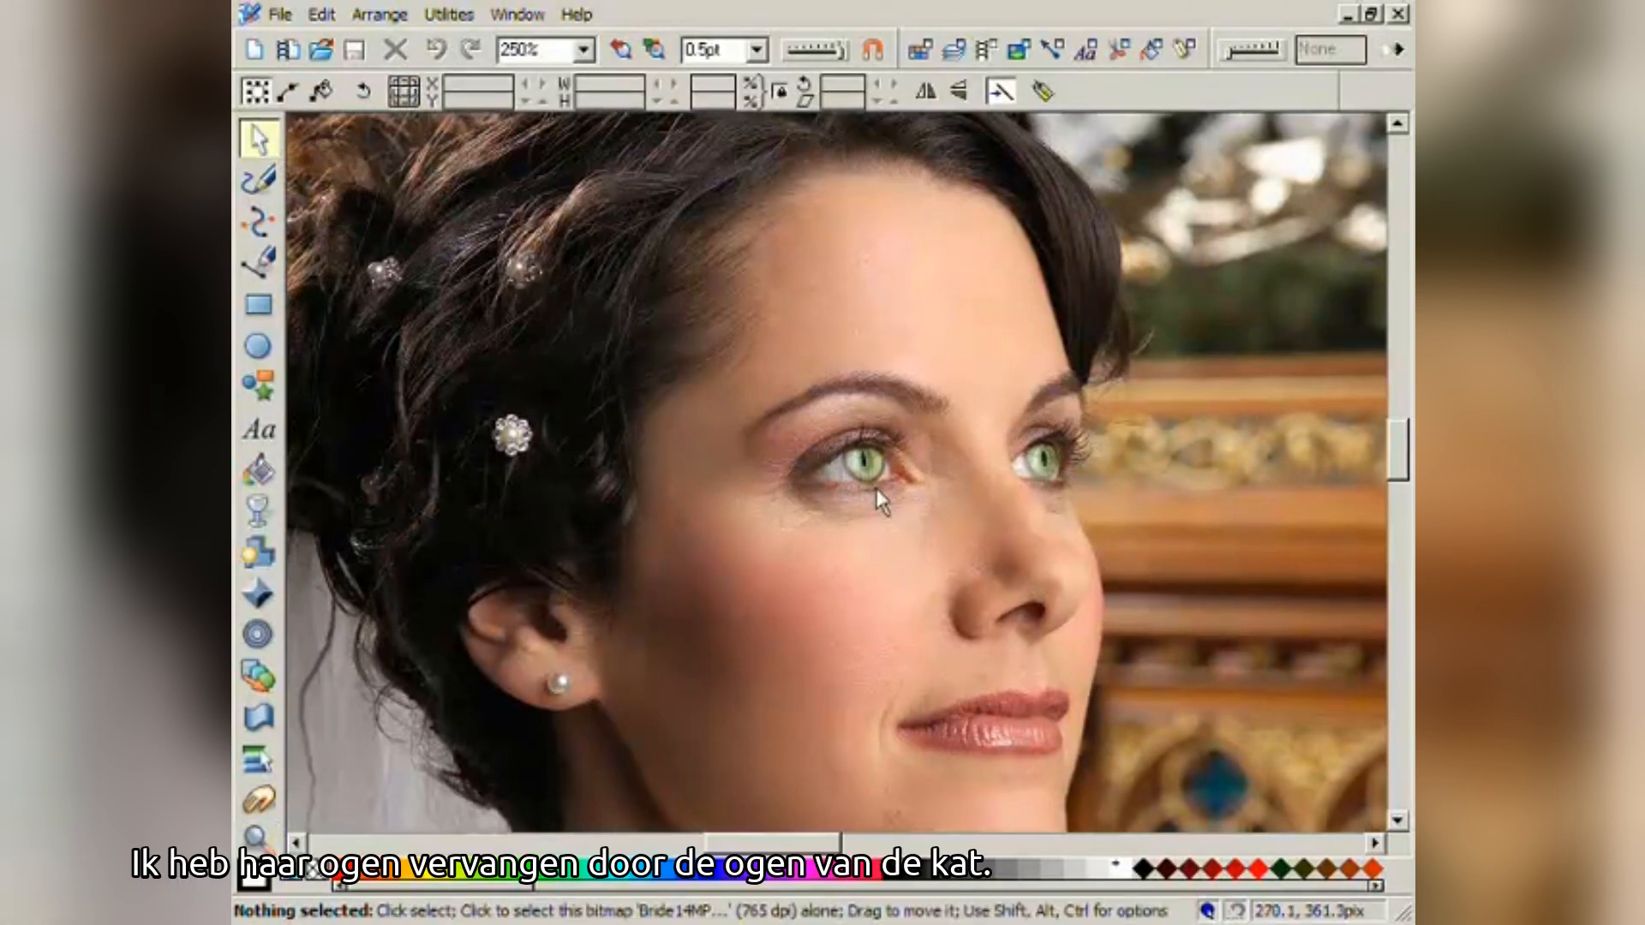
drag(857, 468, 778, 582)
drag(1037, 471, 888, 570)
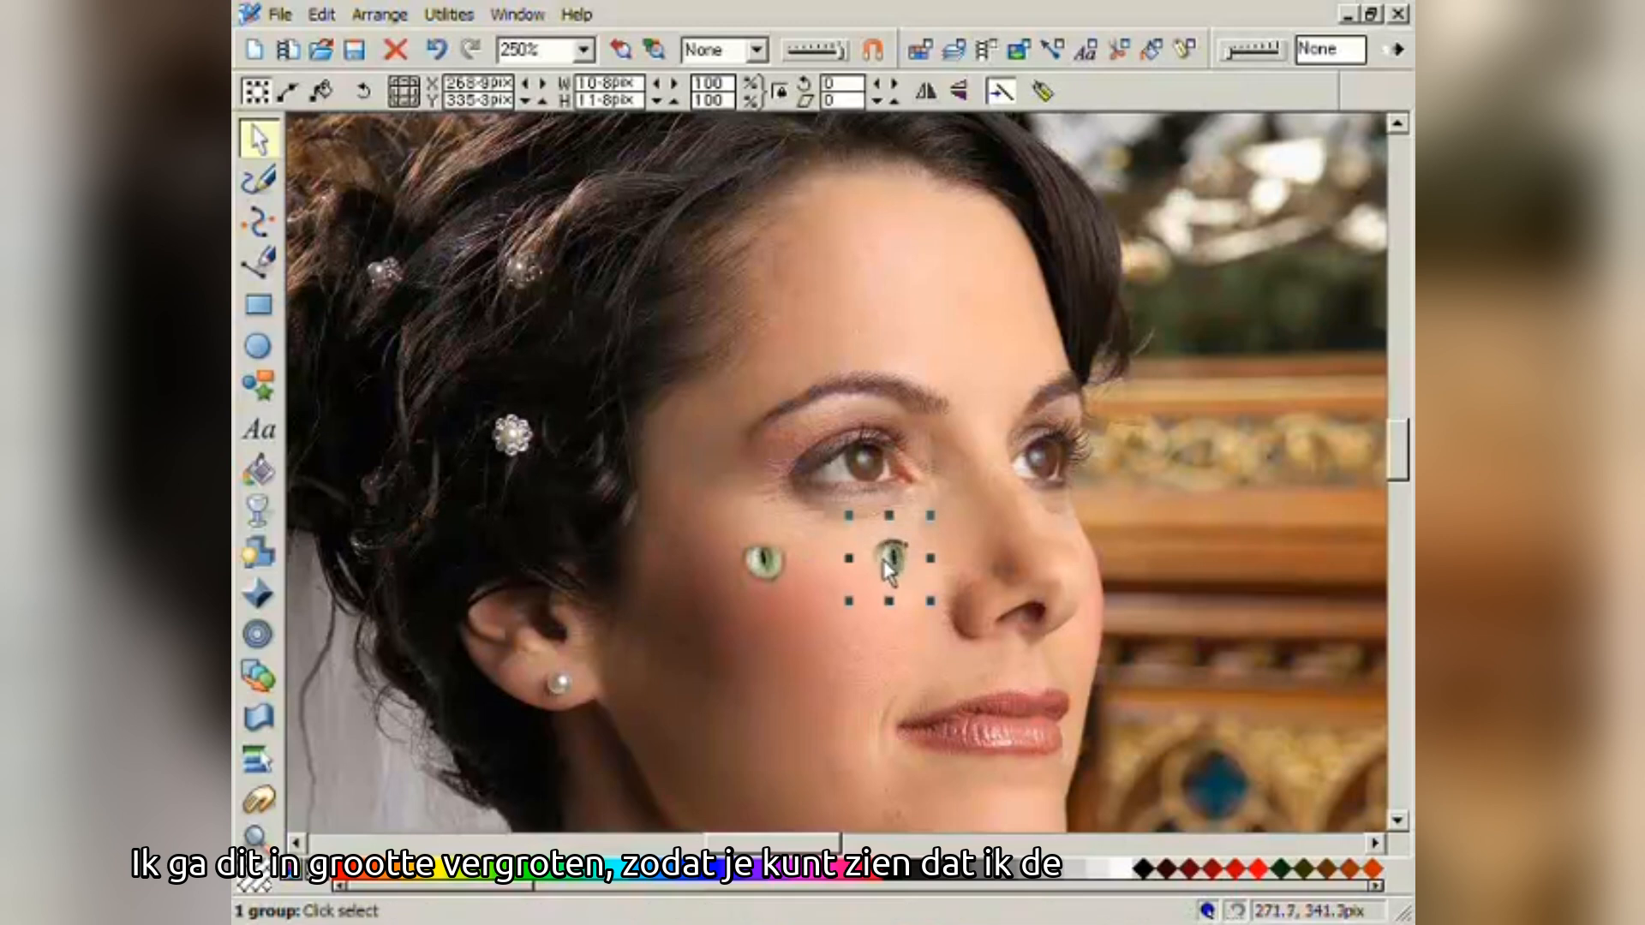
drag(780, 562, 822, 471)
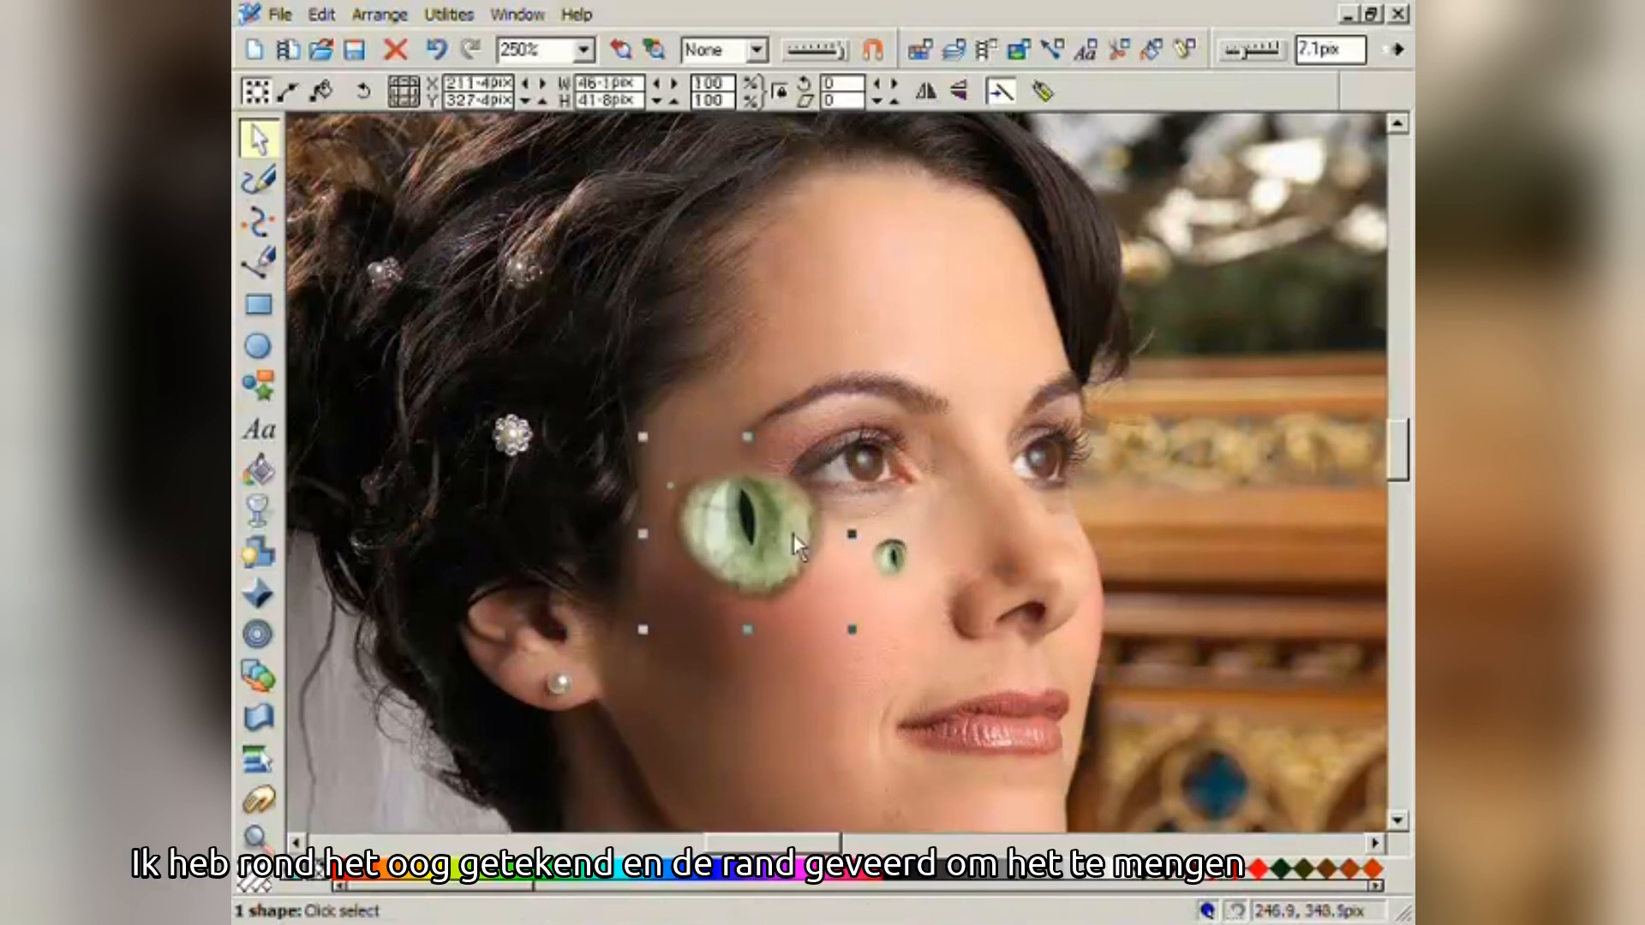
drag(770, 581, 770, 581)
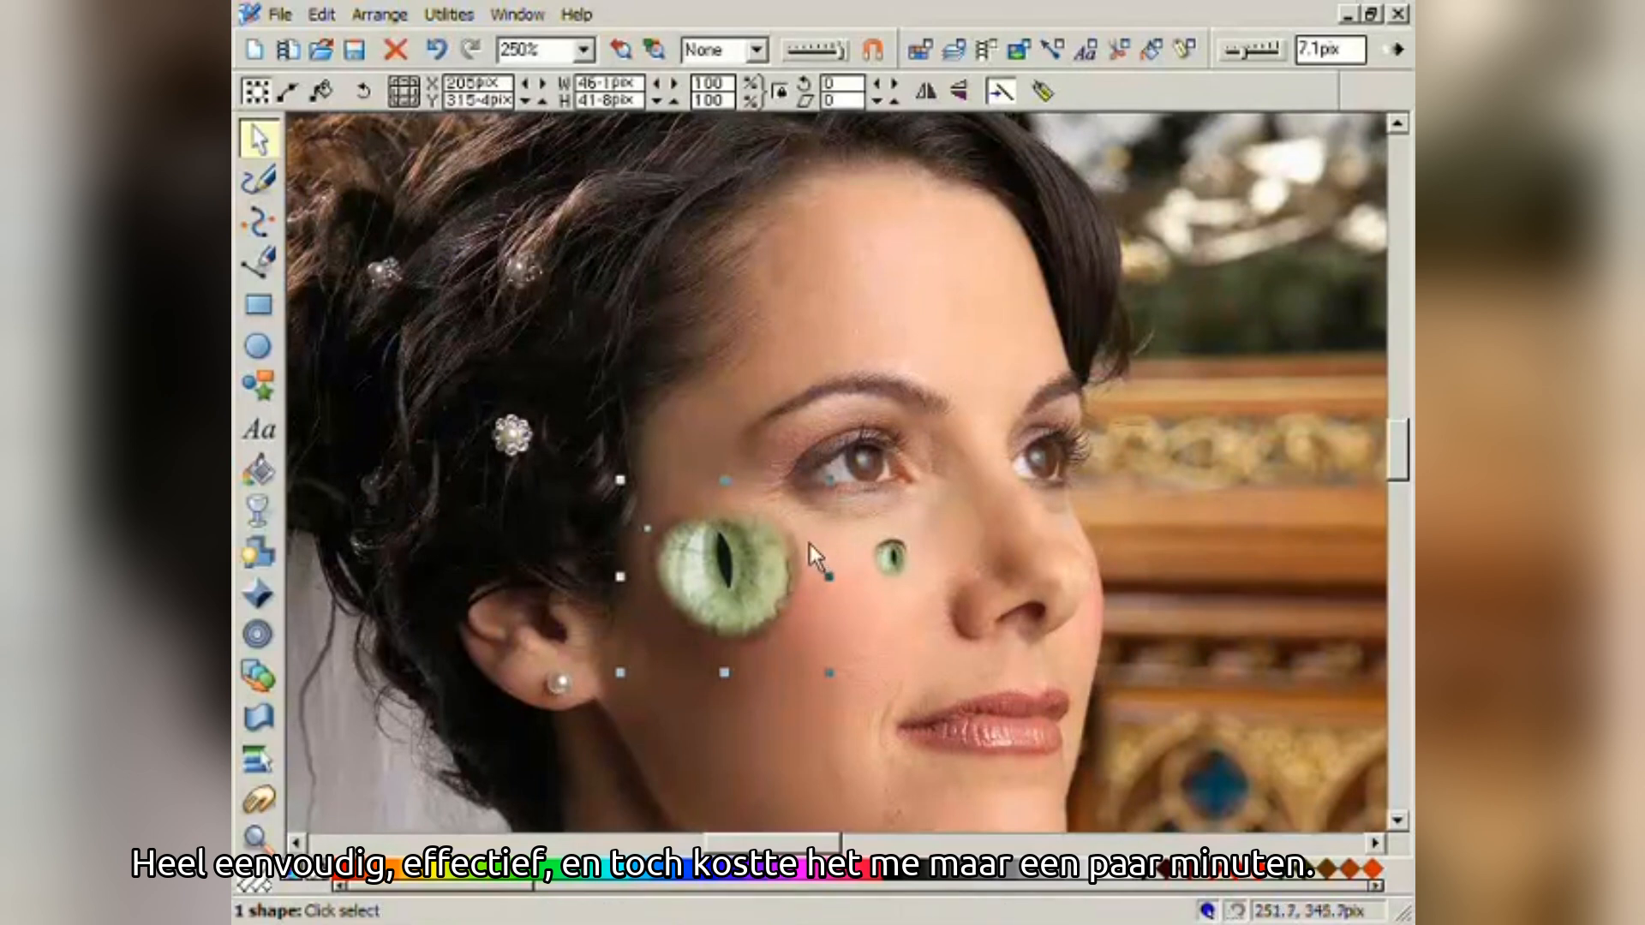
click(433, 53)
click(433, 53)
click(433, 53)
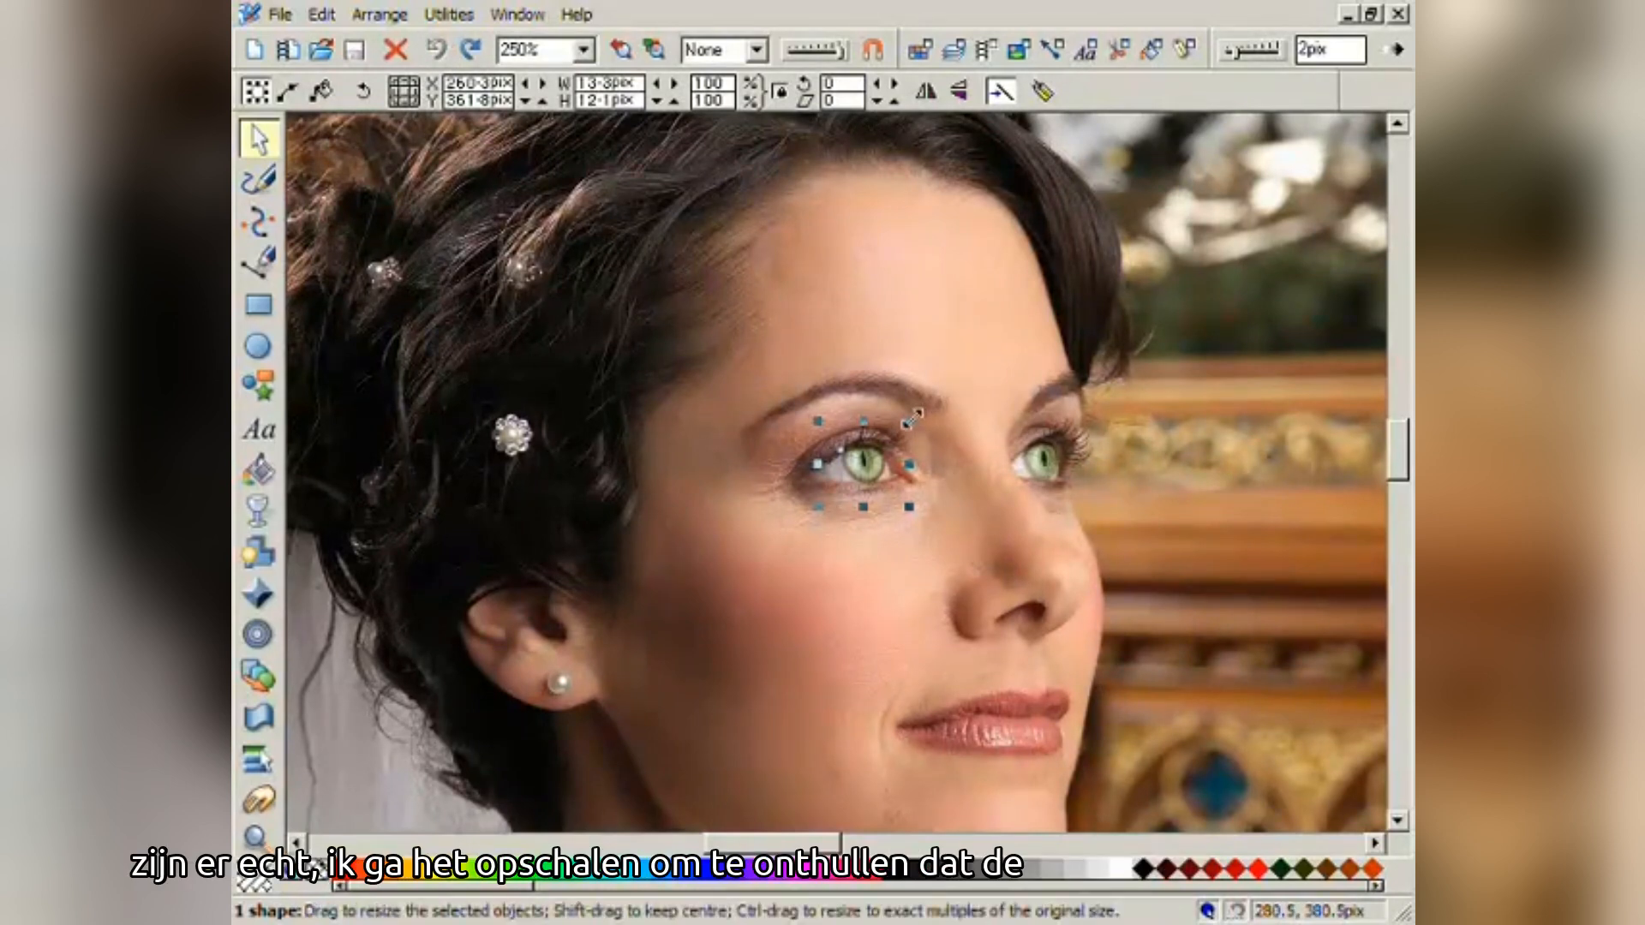
- Enlarge the cat-eye piece, set its feather to 0 pix, and move the oval over her eye
drag(911, 418, 1095, 295)
drag(1247, 49, 1227, 53)
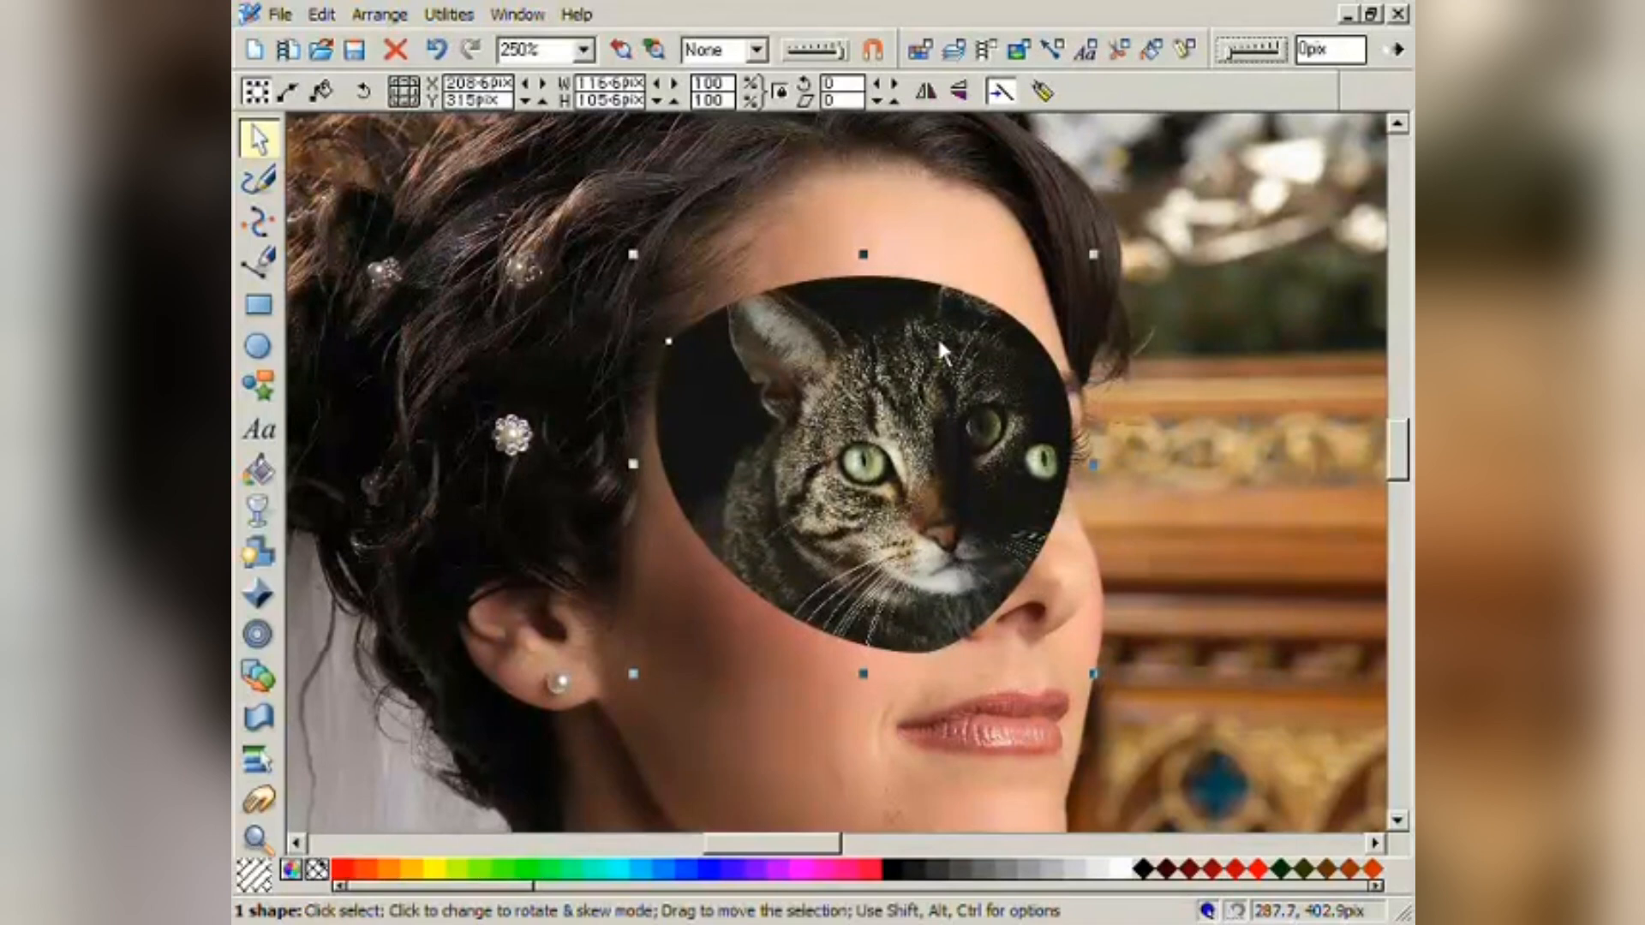
drag(939, 347, 765, 408)
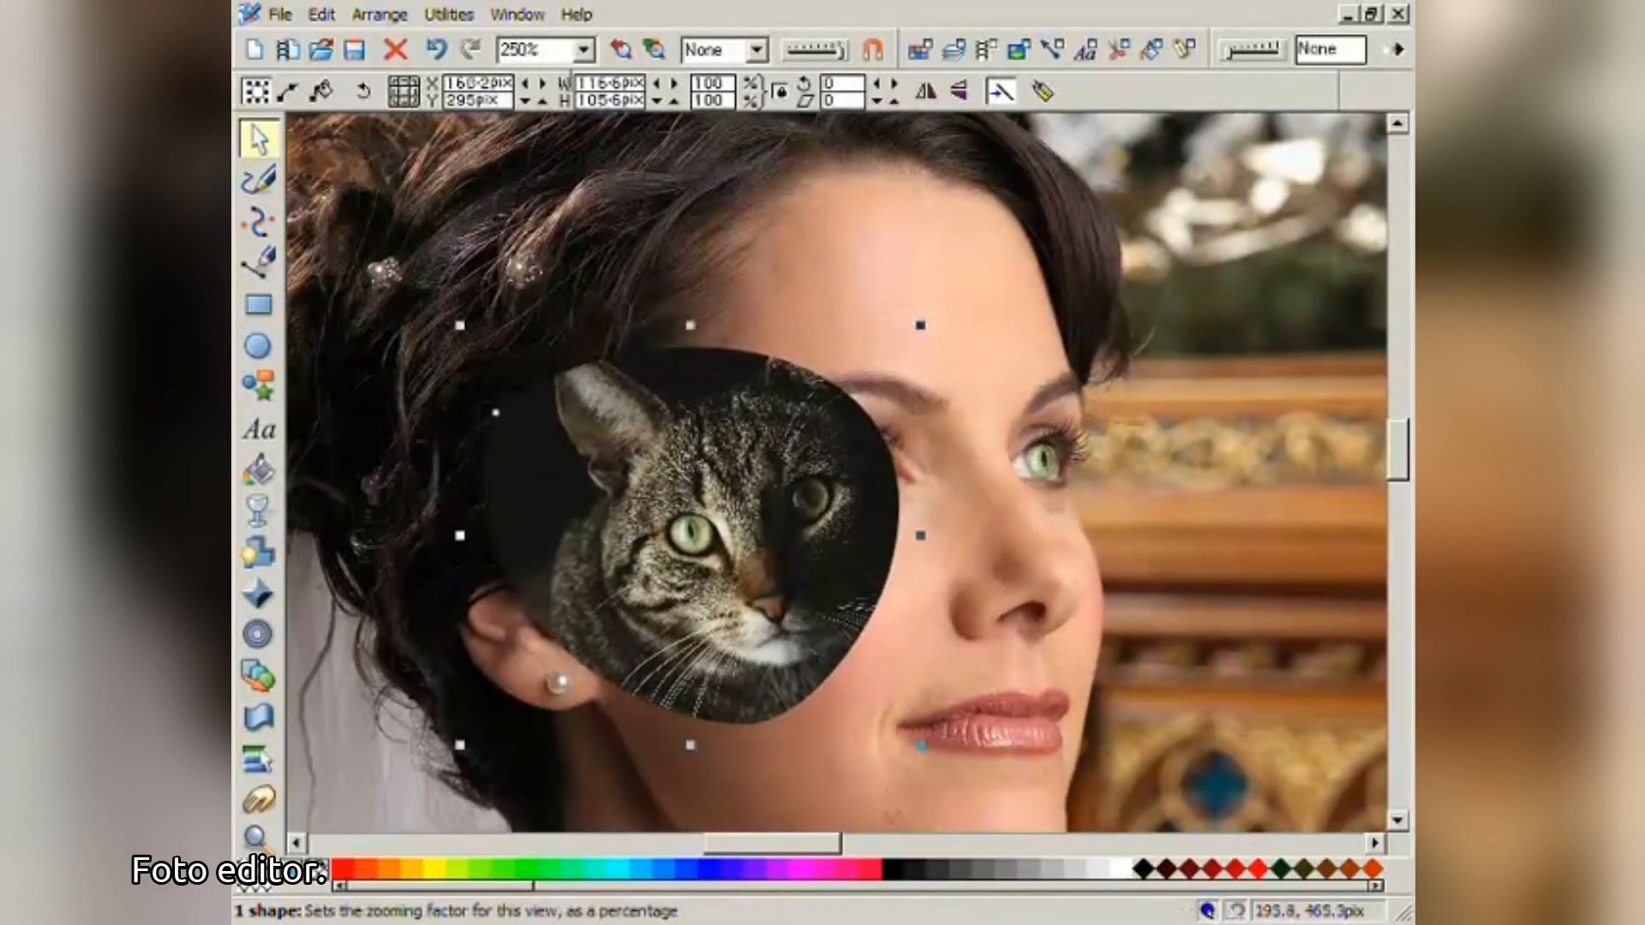
click(449, 14)
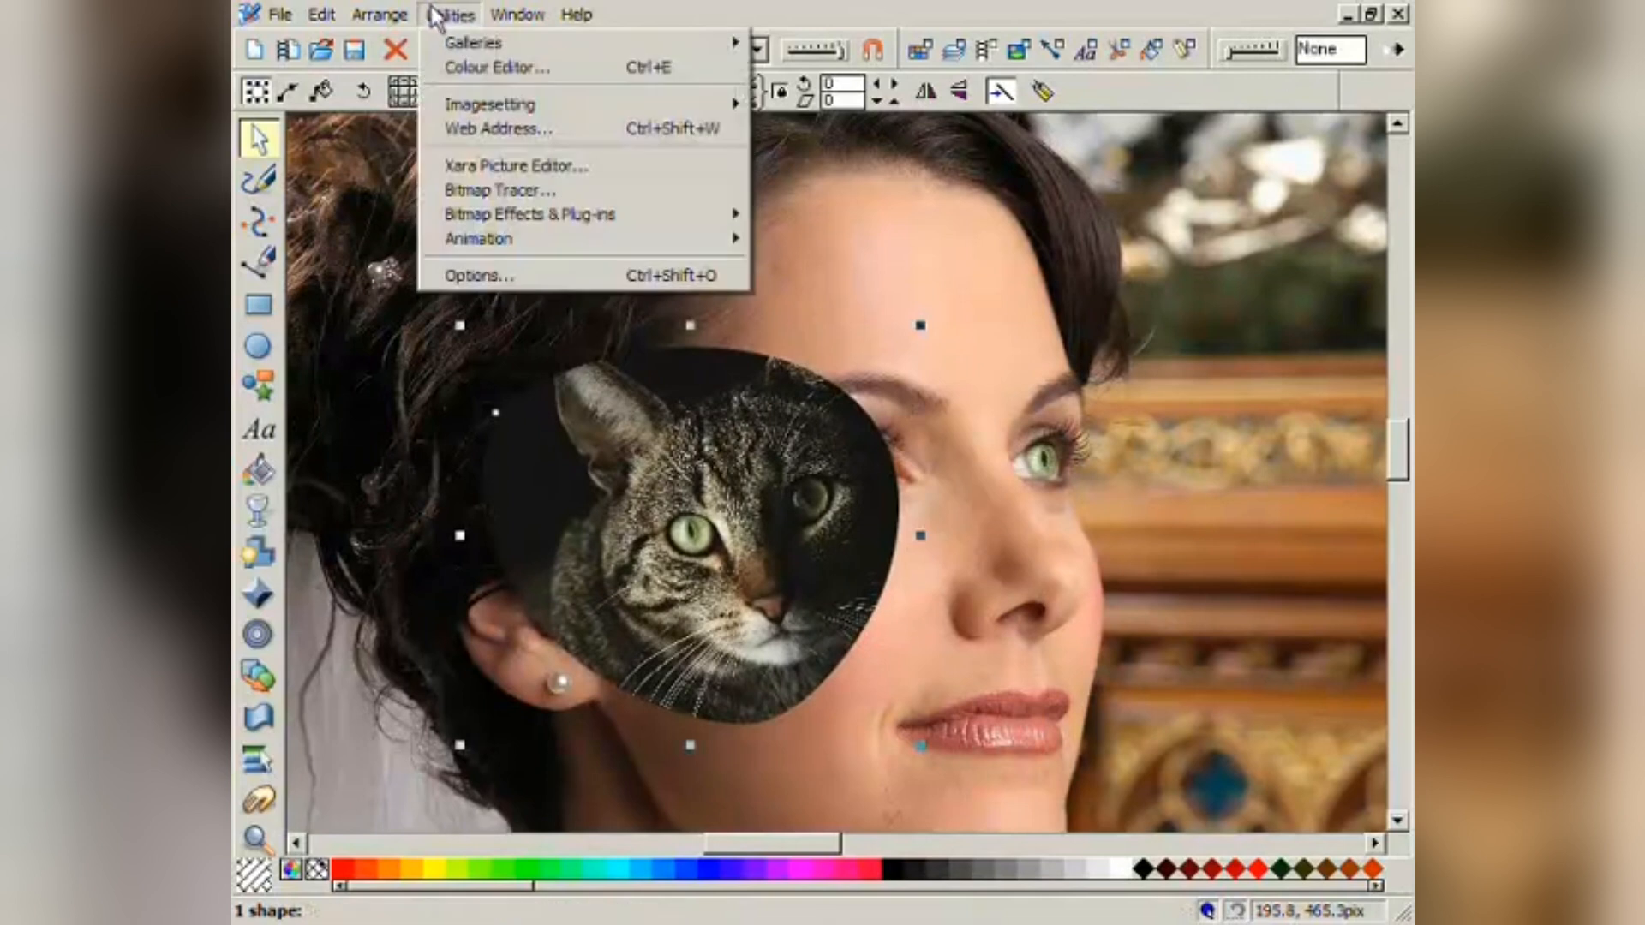
- Open the cat photo in Xara Picture Editor and raise its brightness
click(491, 168)
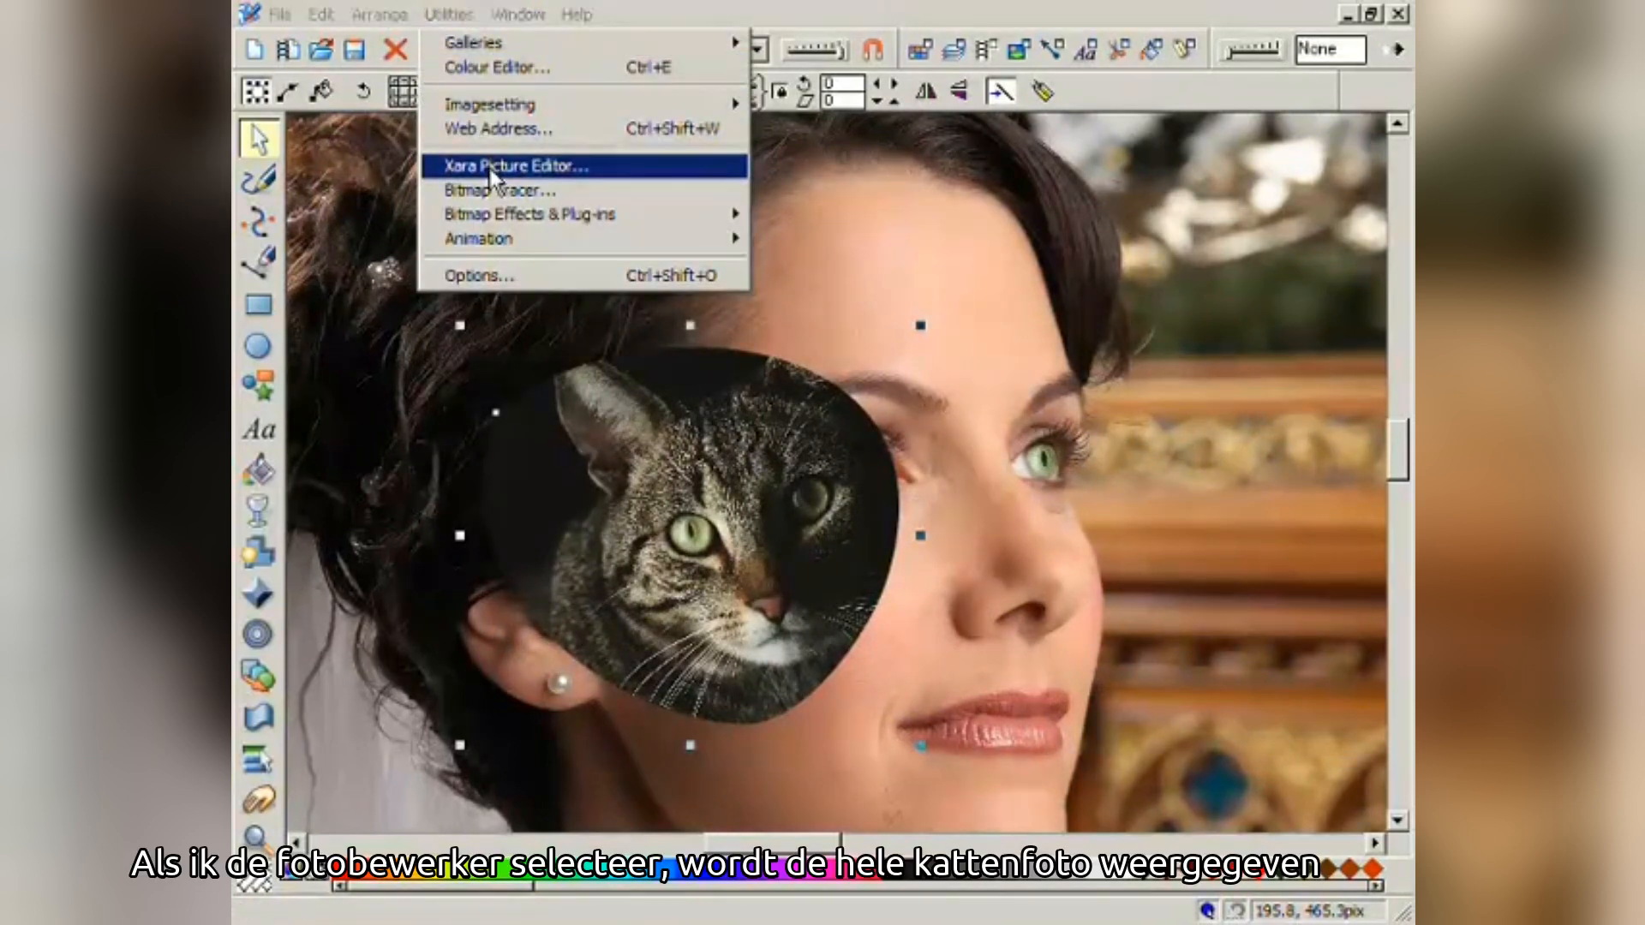
drag(548, 138, 449, 53)
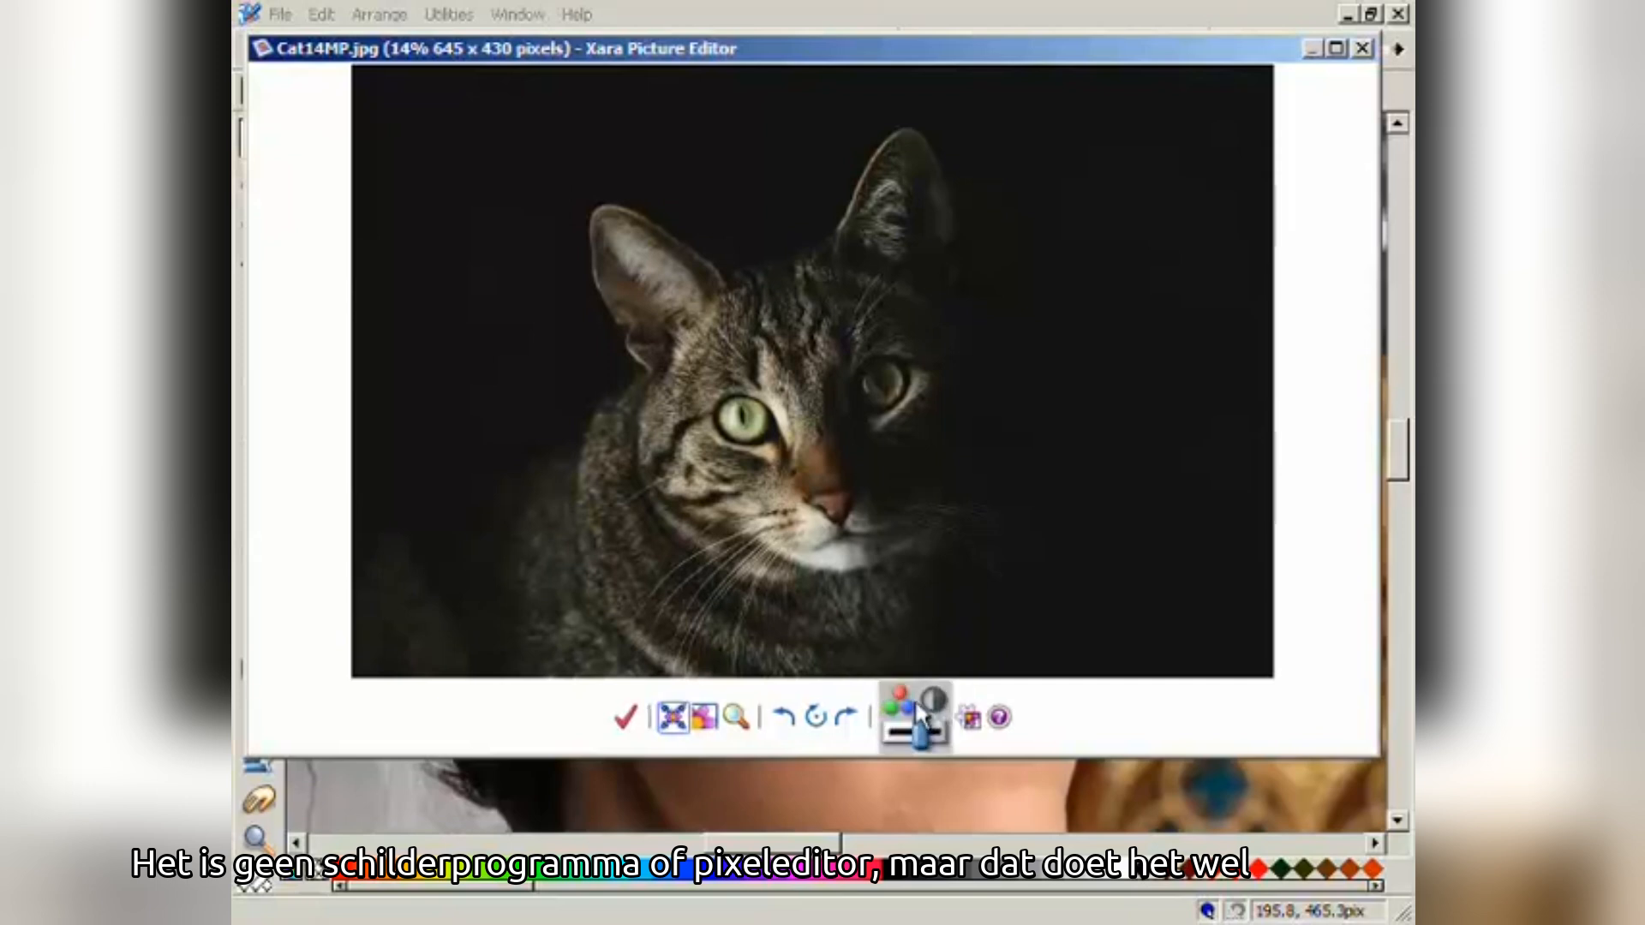
click(913, 711)
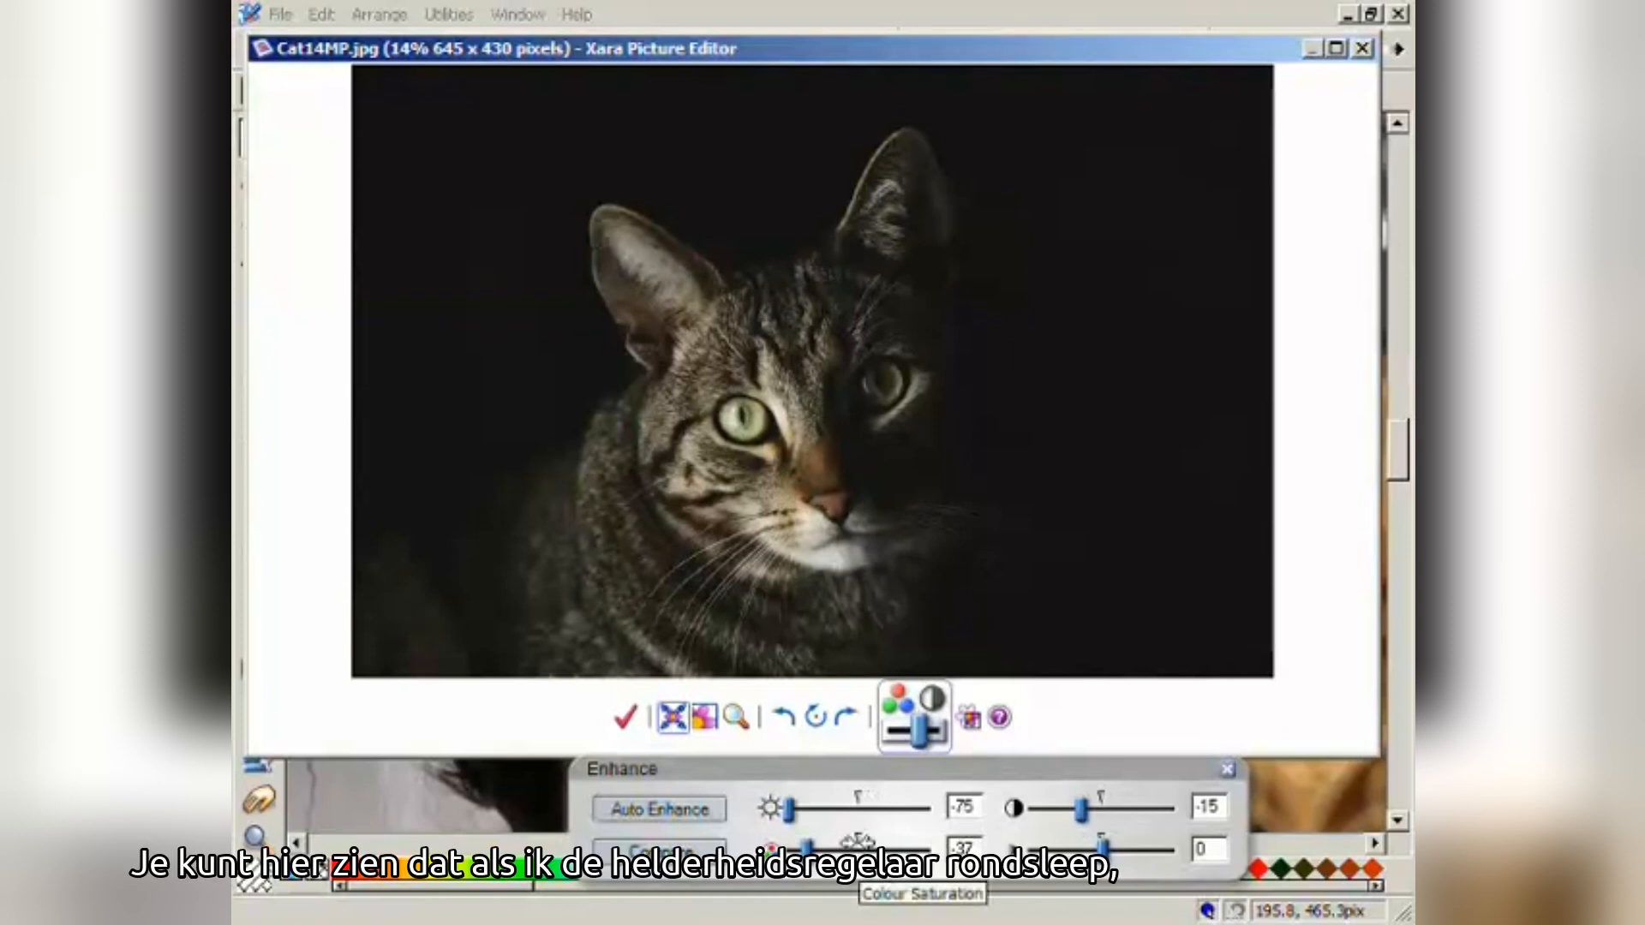
drag(790, 821, 857, 800)
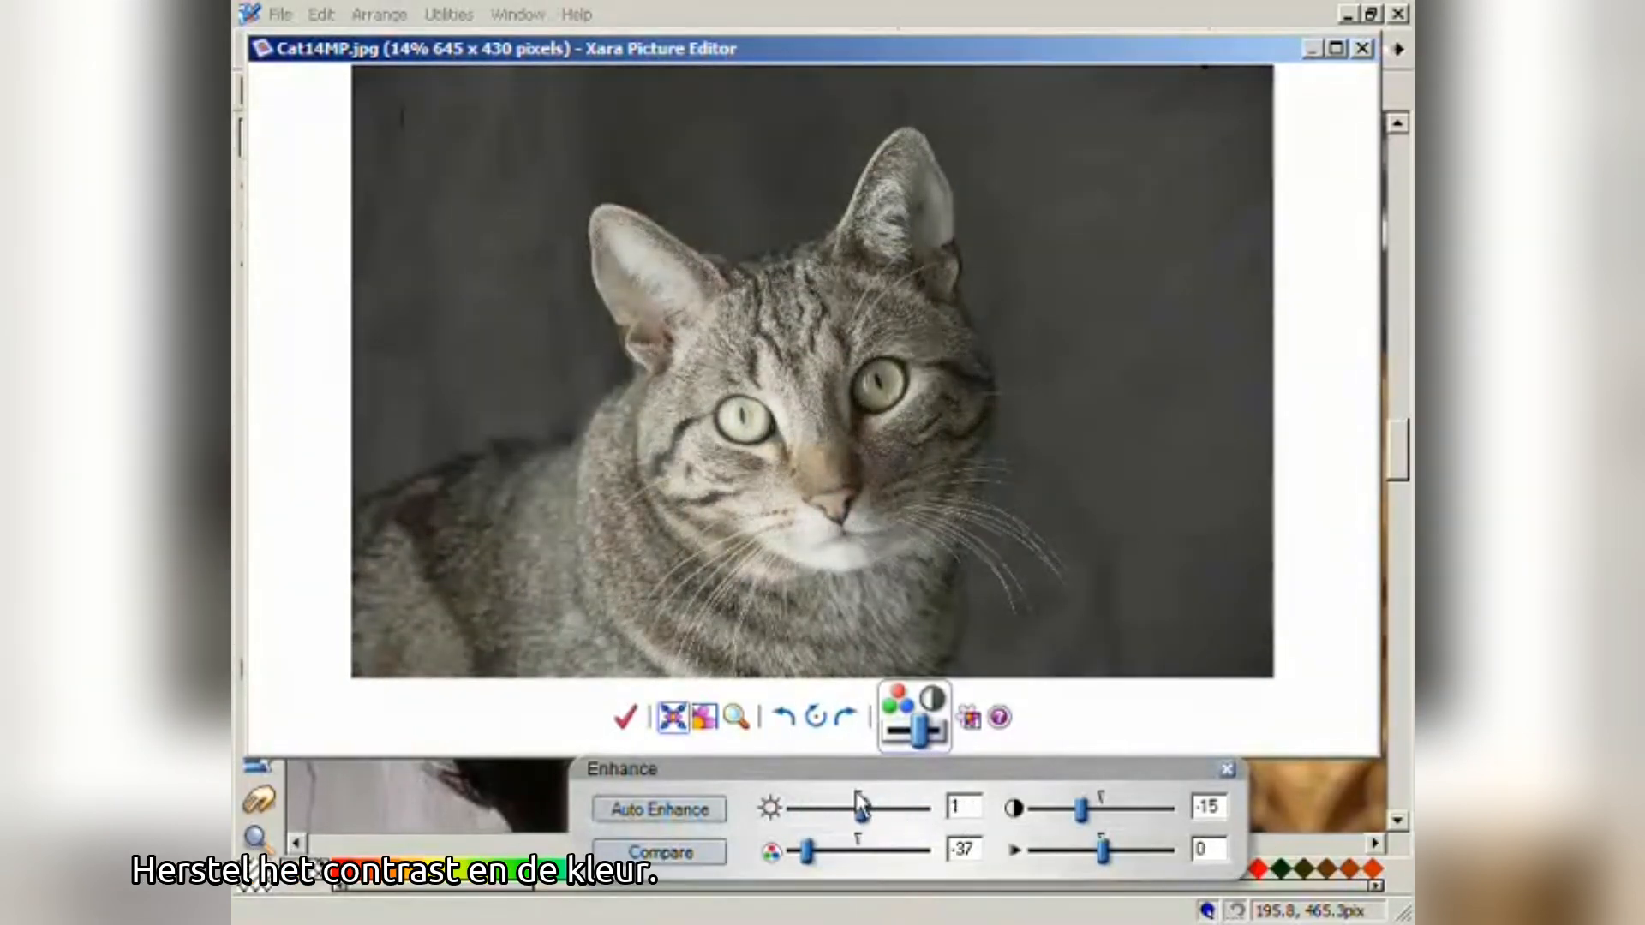
- Reset contrast and saturation, try then revert a slight blur, and accept the edits
click(1101, 797)
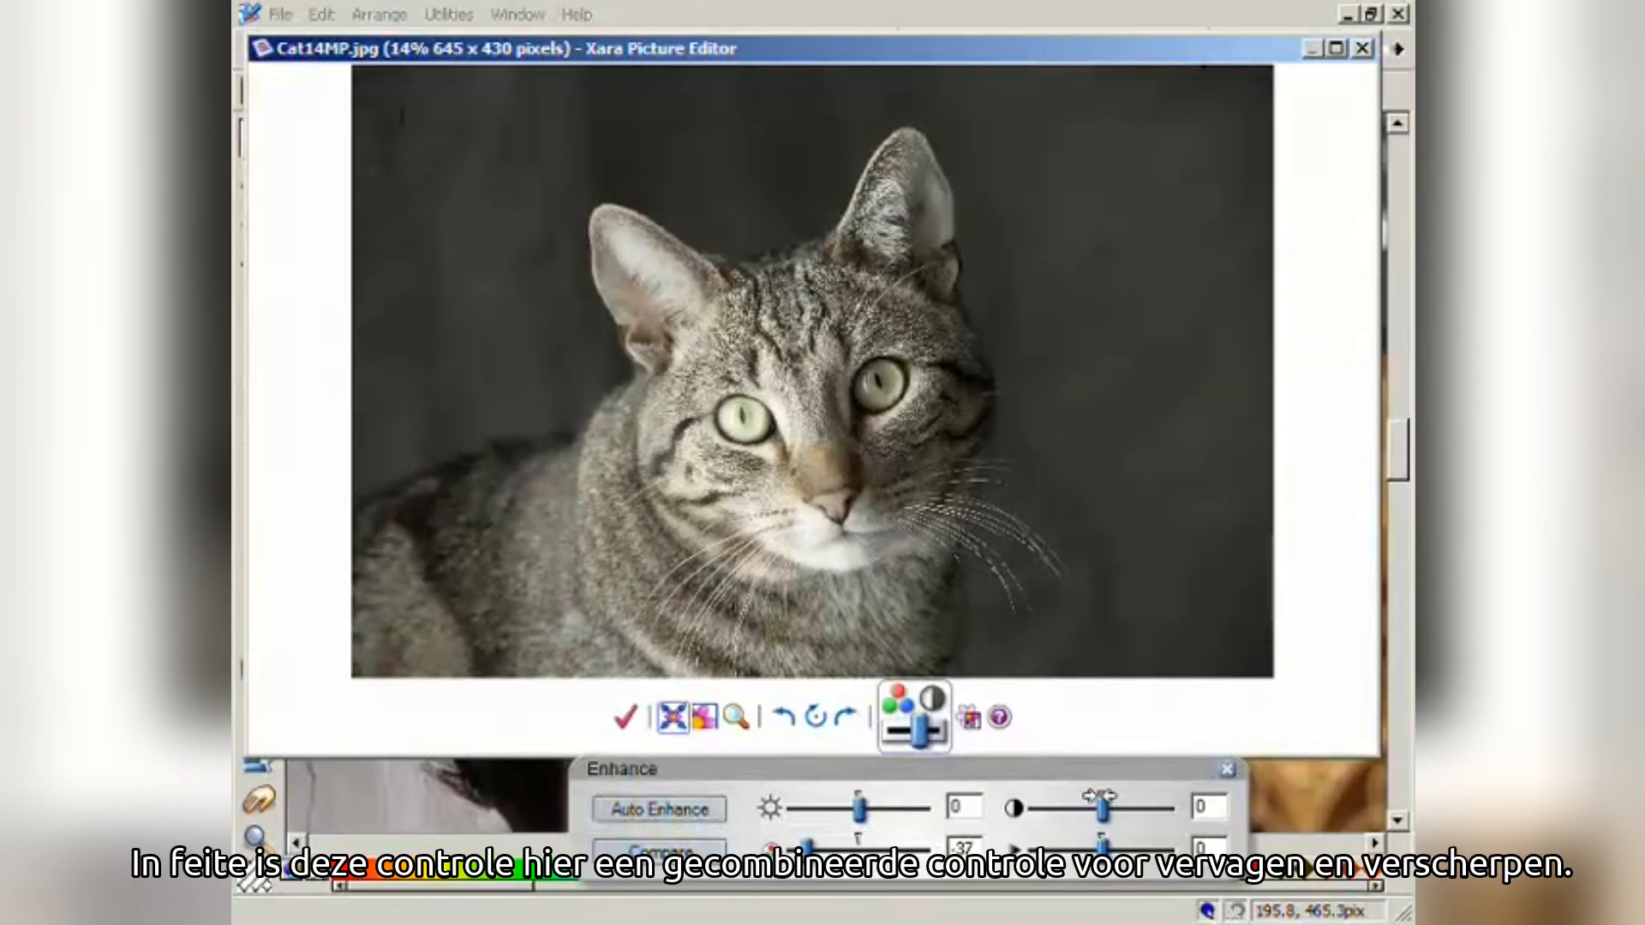
click(857, 838)
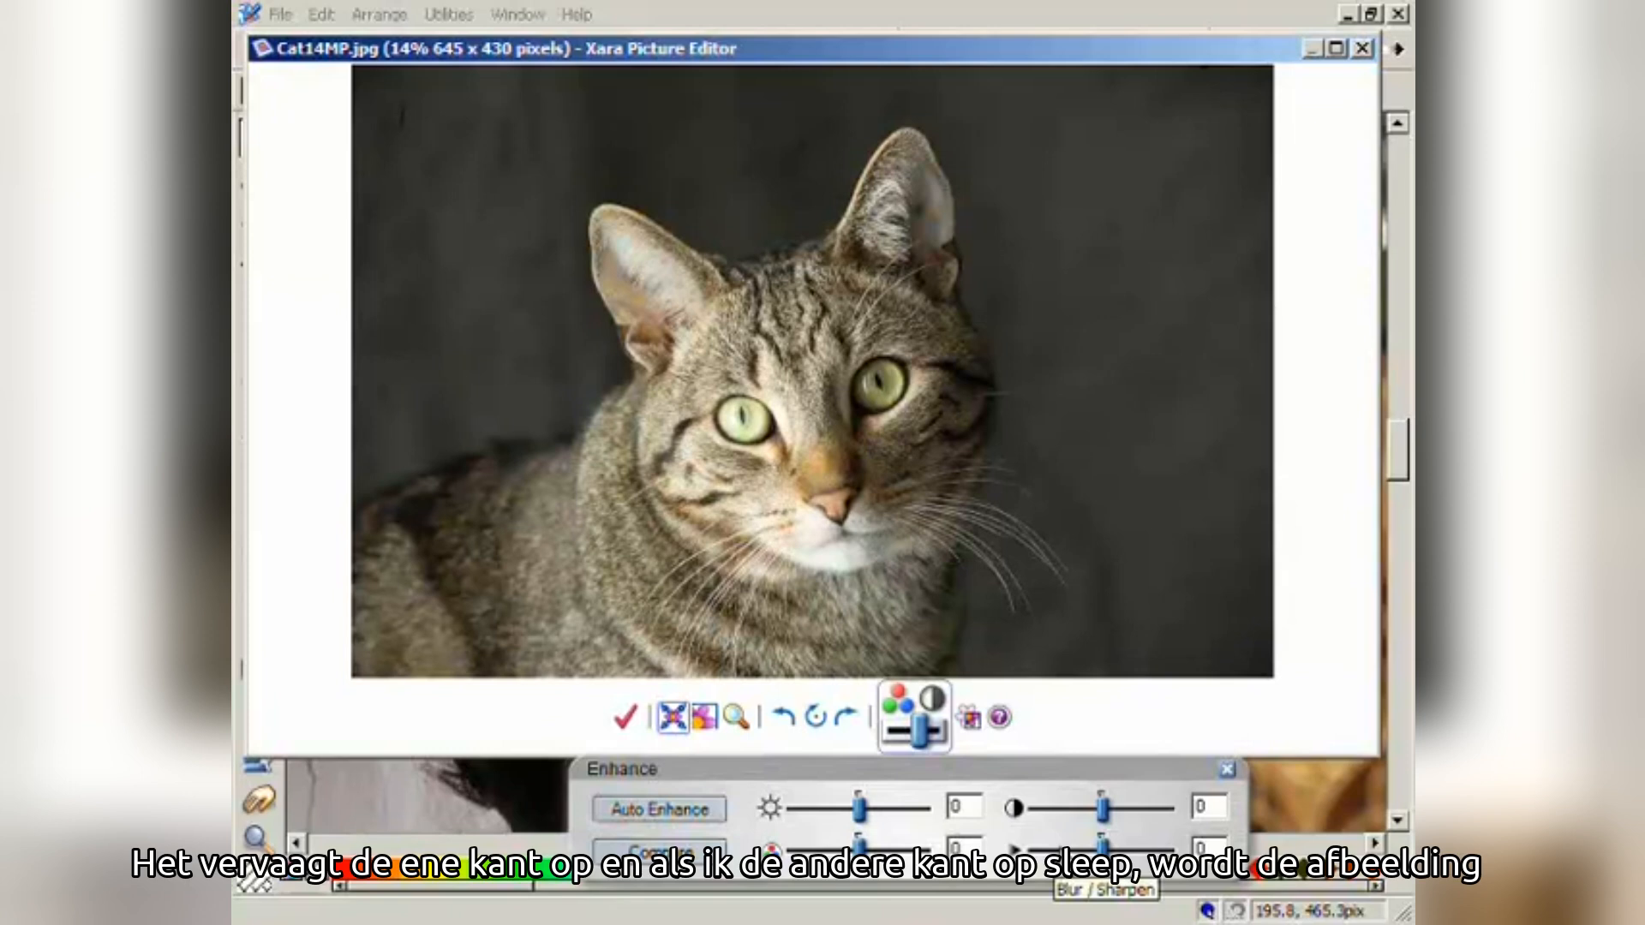
mouse_move(1103, 850)
mouse_down()
mouse_move(1074, 851)
mouse_move(1125, 851)
mouse_up()
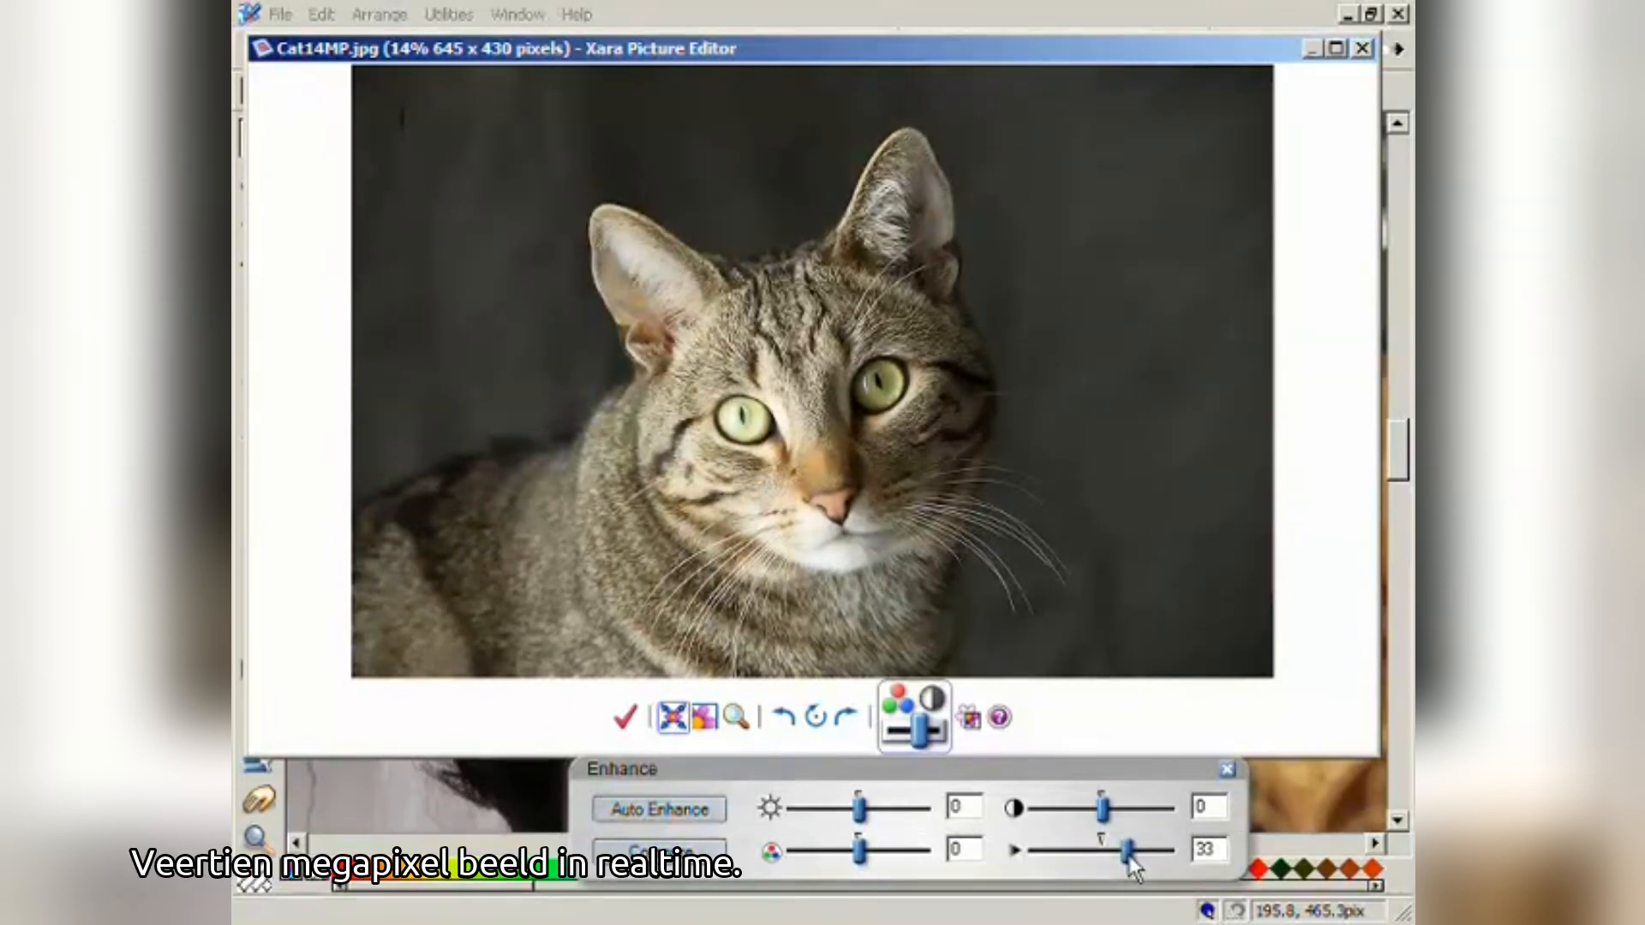
drag(1128, 853, 1099, 842)
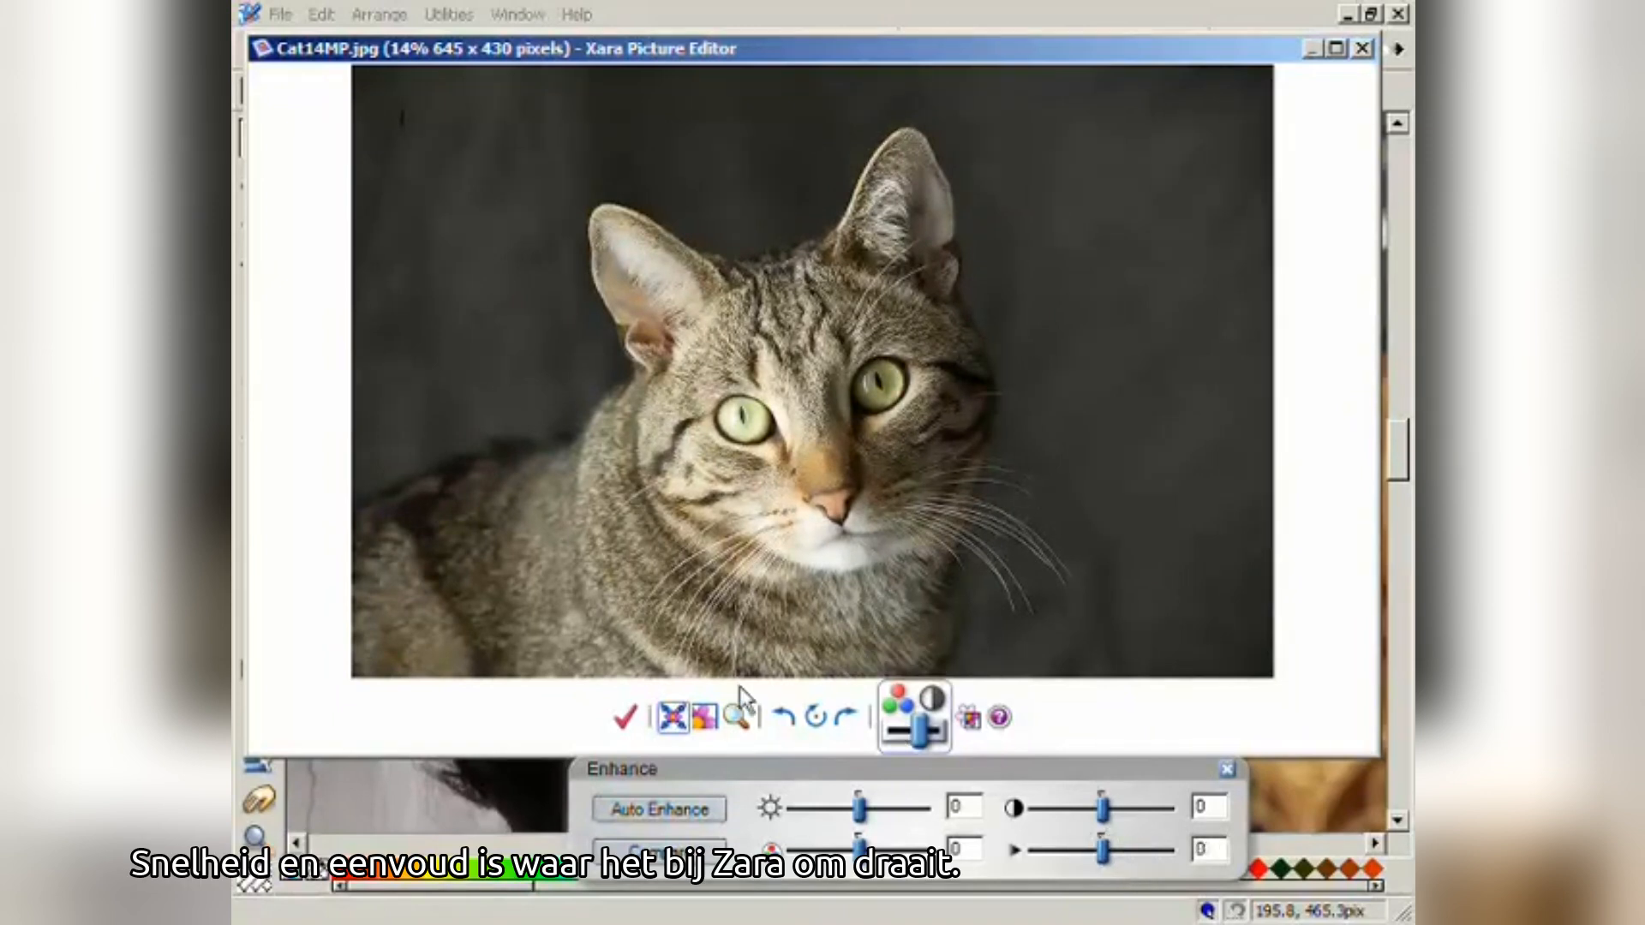
click(645, 717)
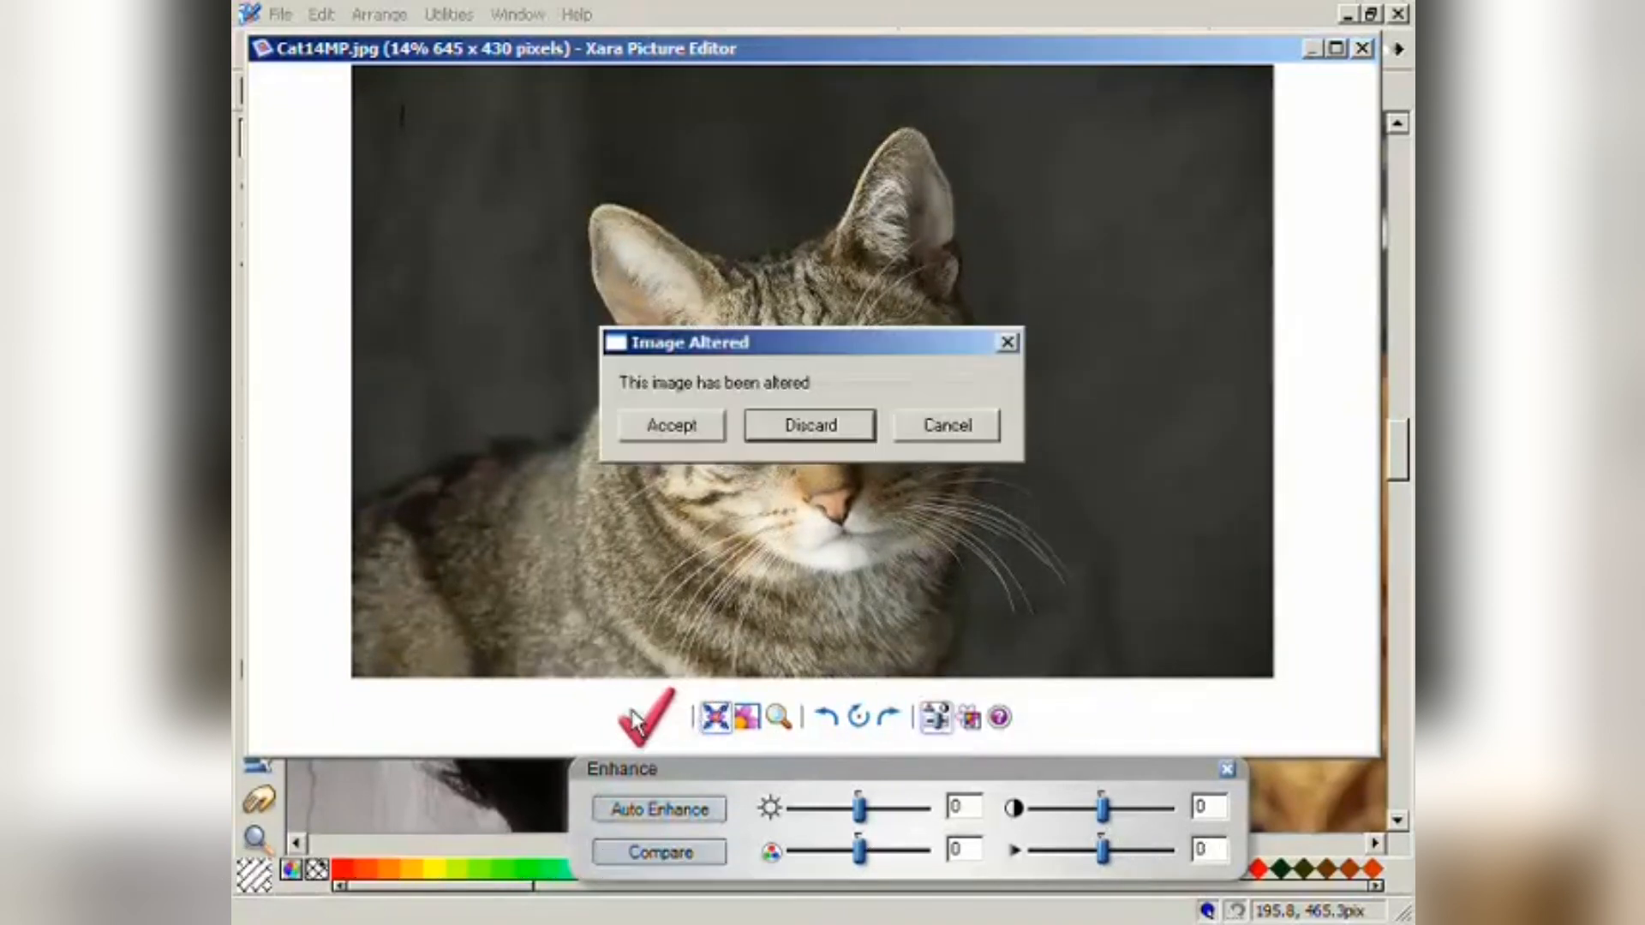
click(674, 427)
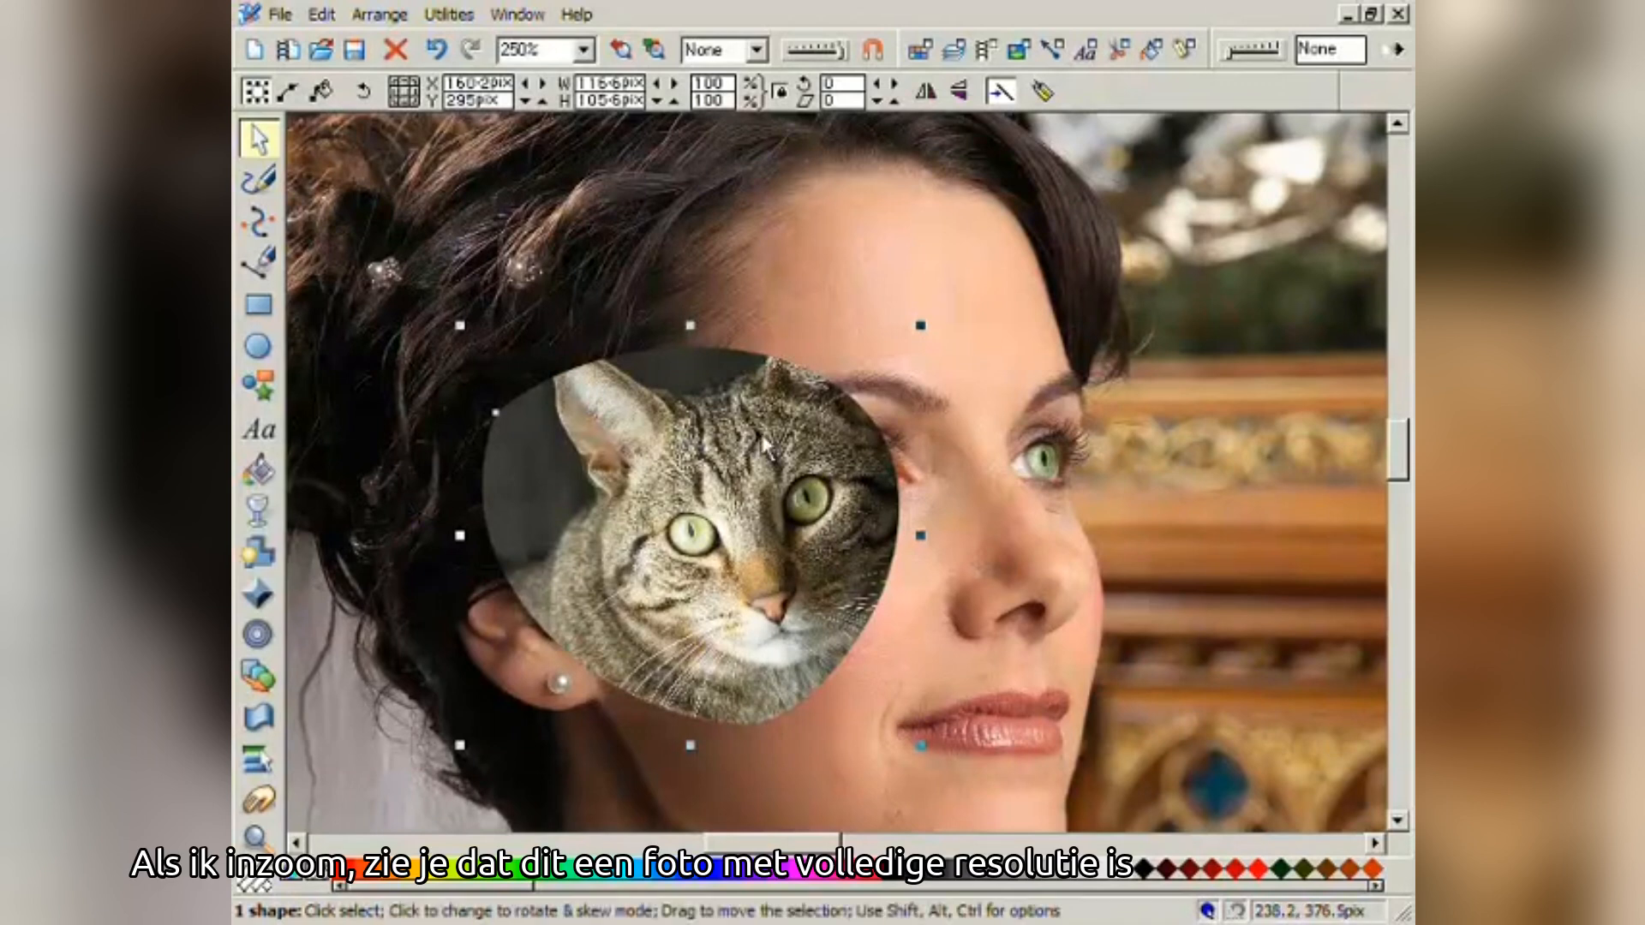
- Zoom in close on the cat's left eye, then return to the previous zoom
click(257, 836)
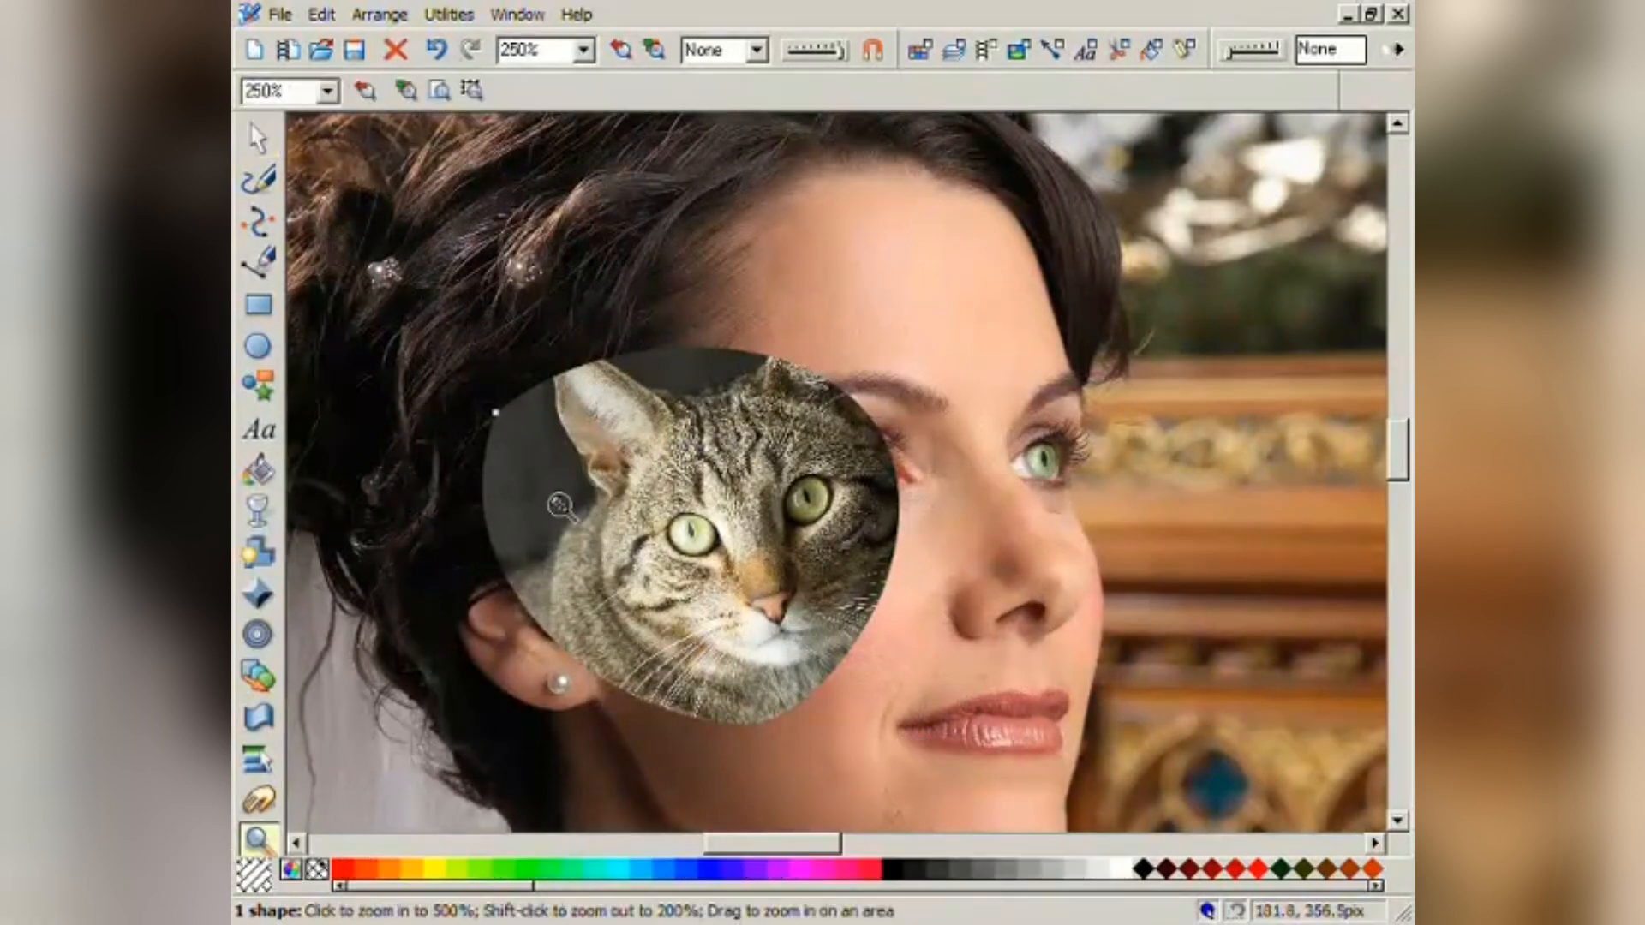
drag(630, 487, 762, 607)
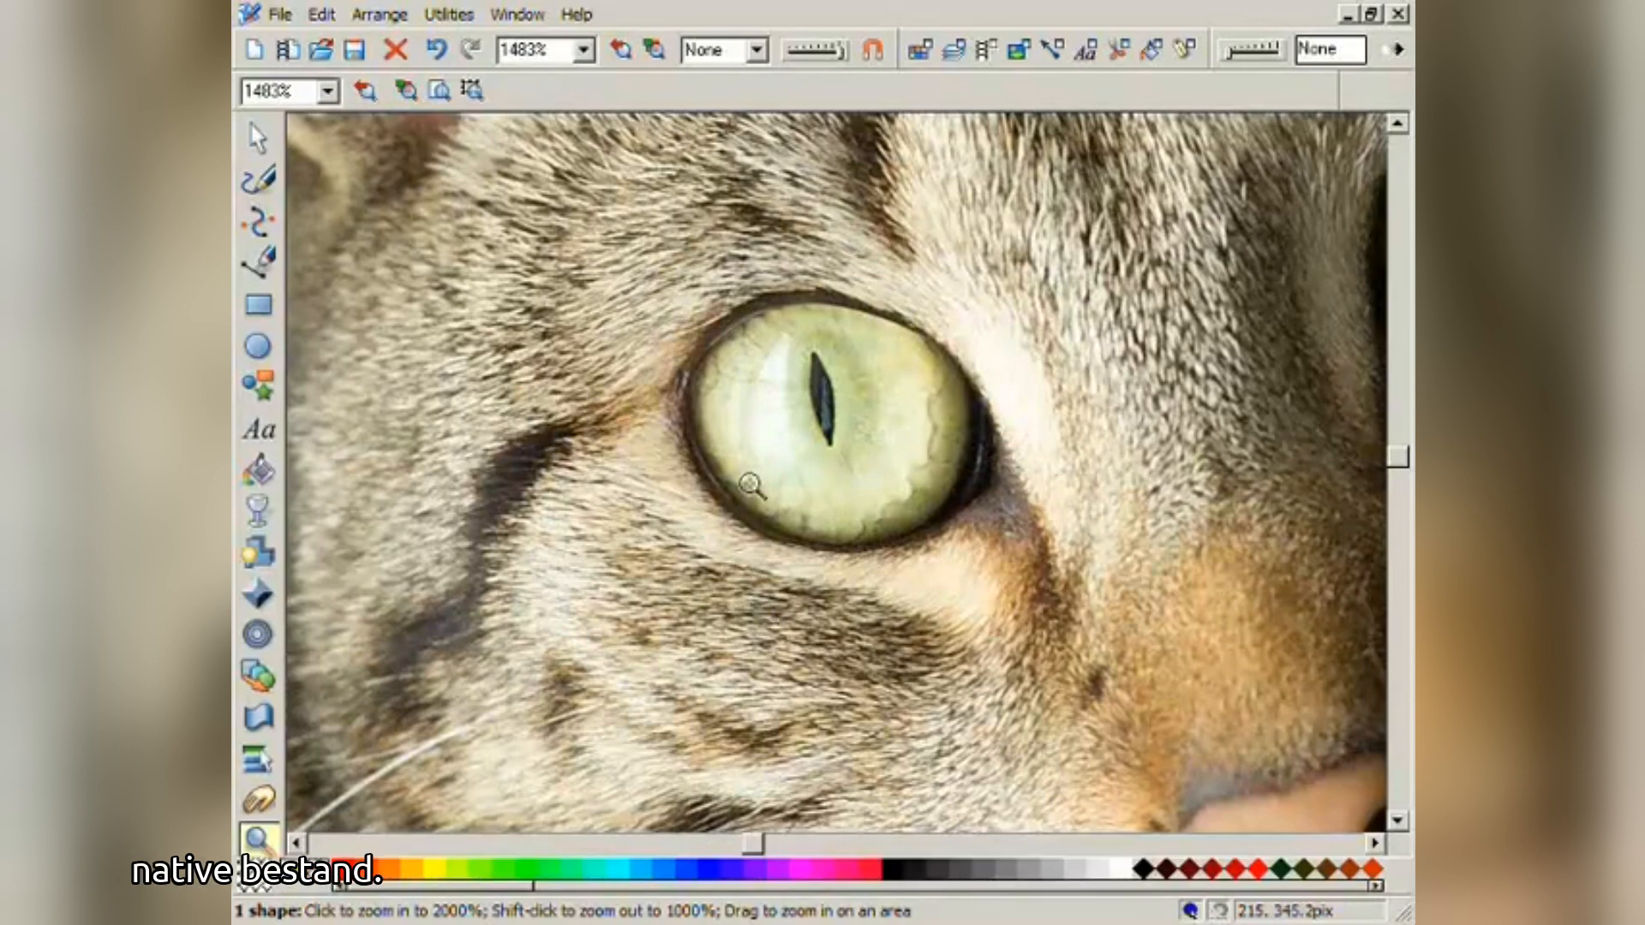
click(619, 60)
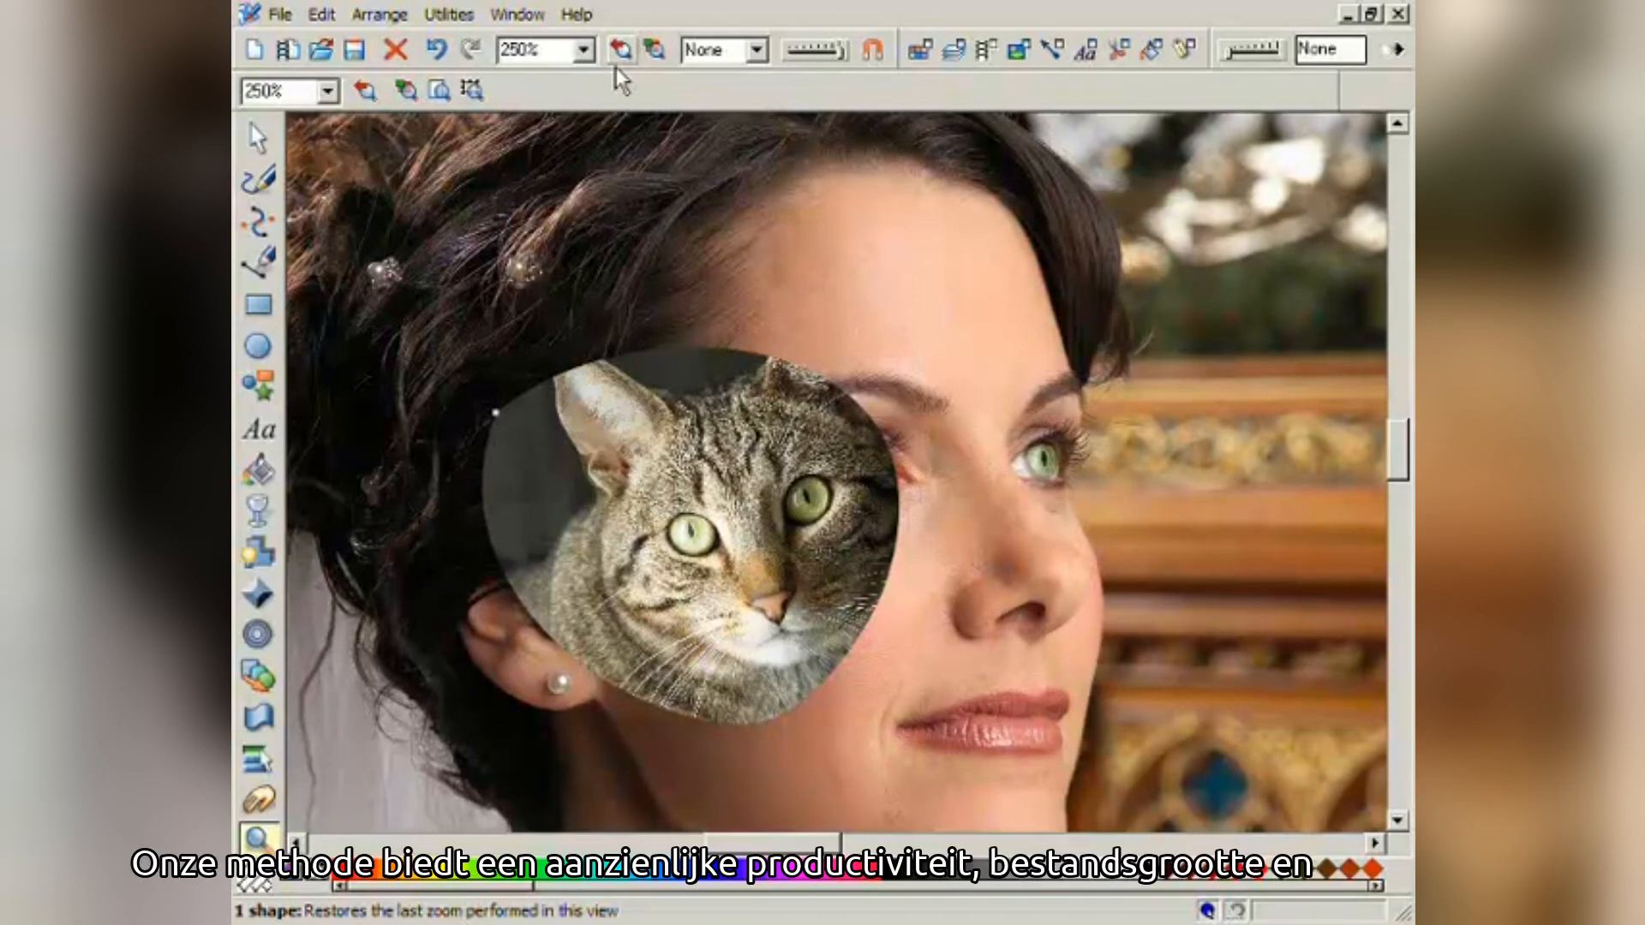
- Undo four times to remove the cat-face oval and return to the whole-photo view
click(433, 62)
click(430, 60)
click(431, 60)
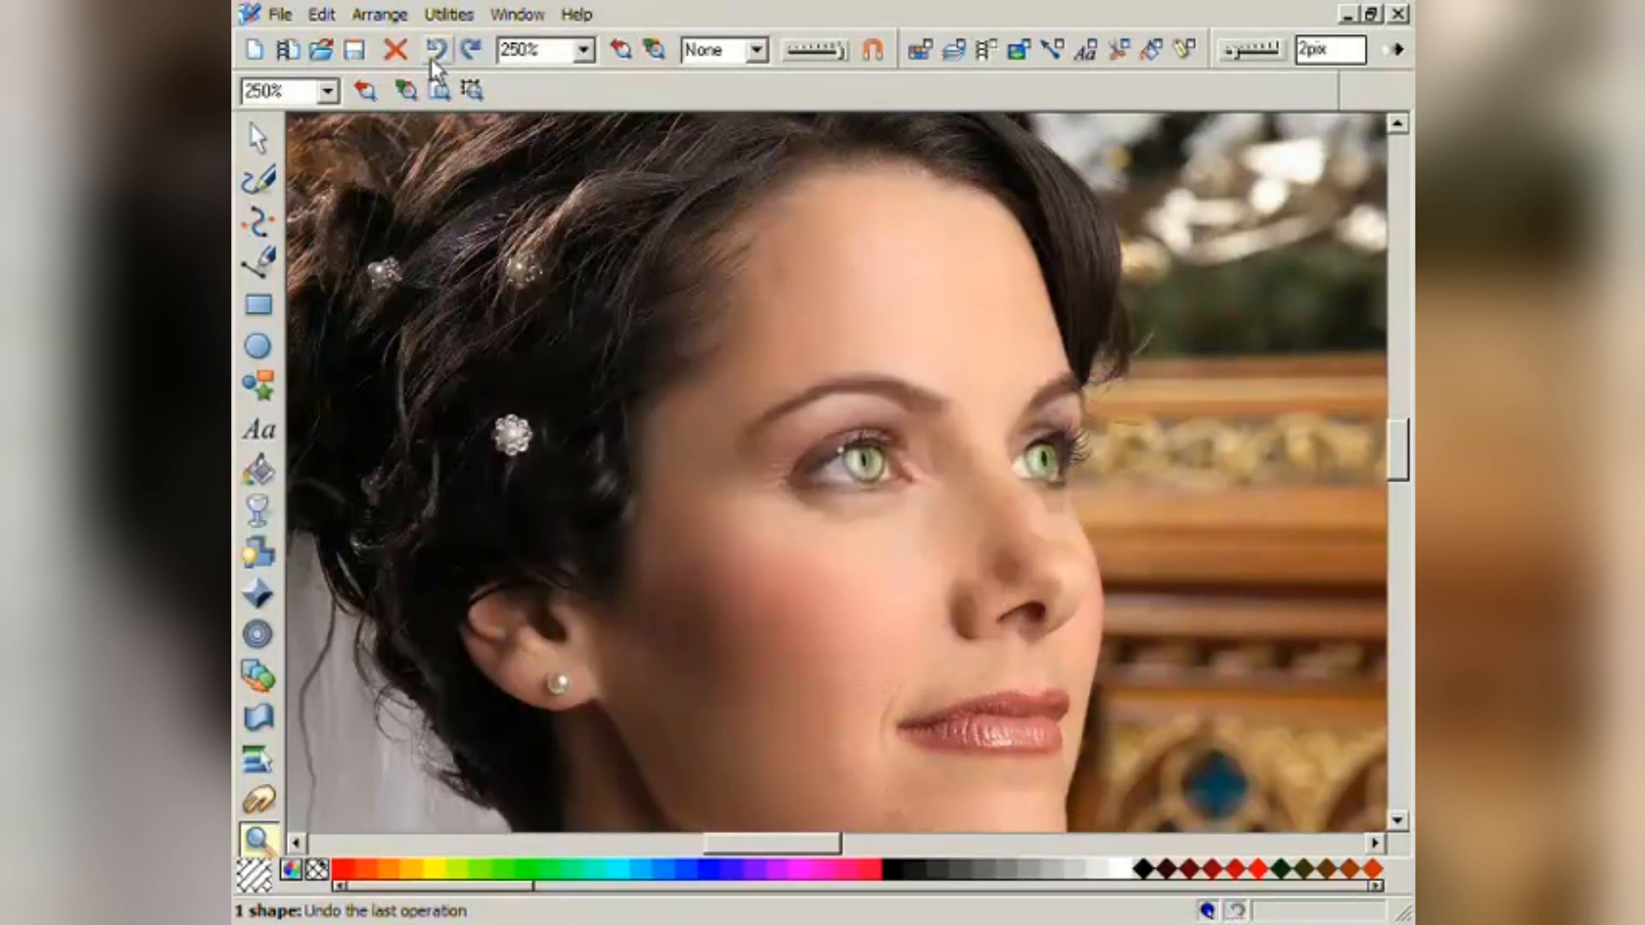
click(441, 63)
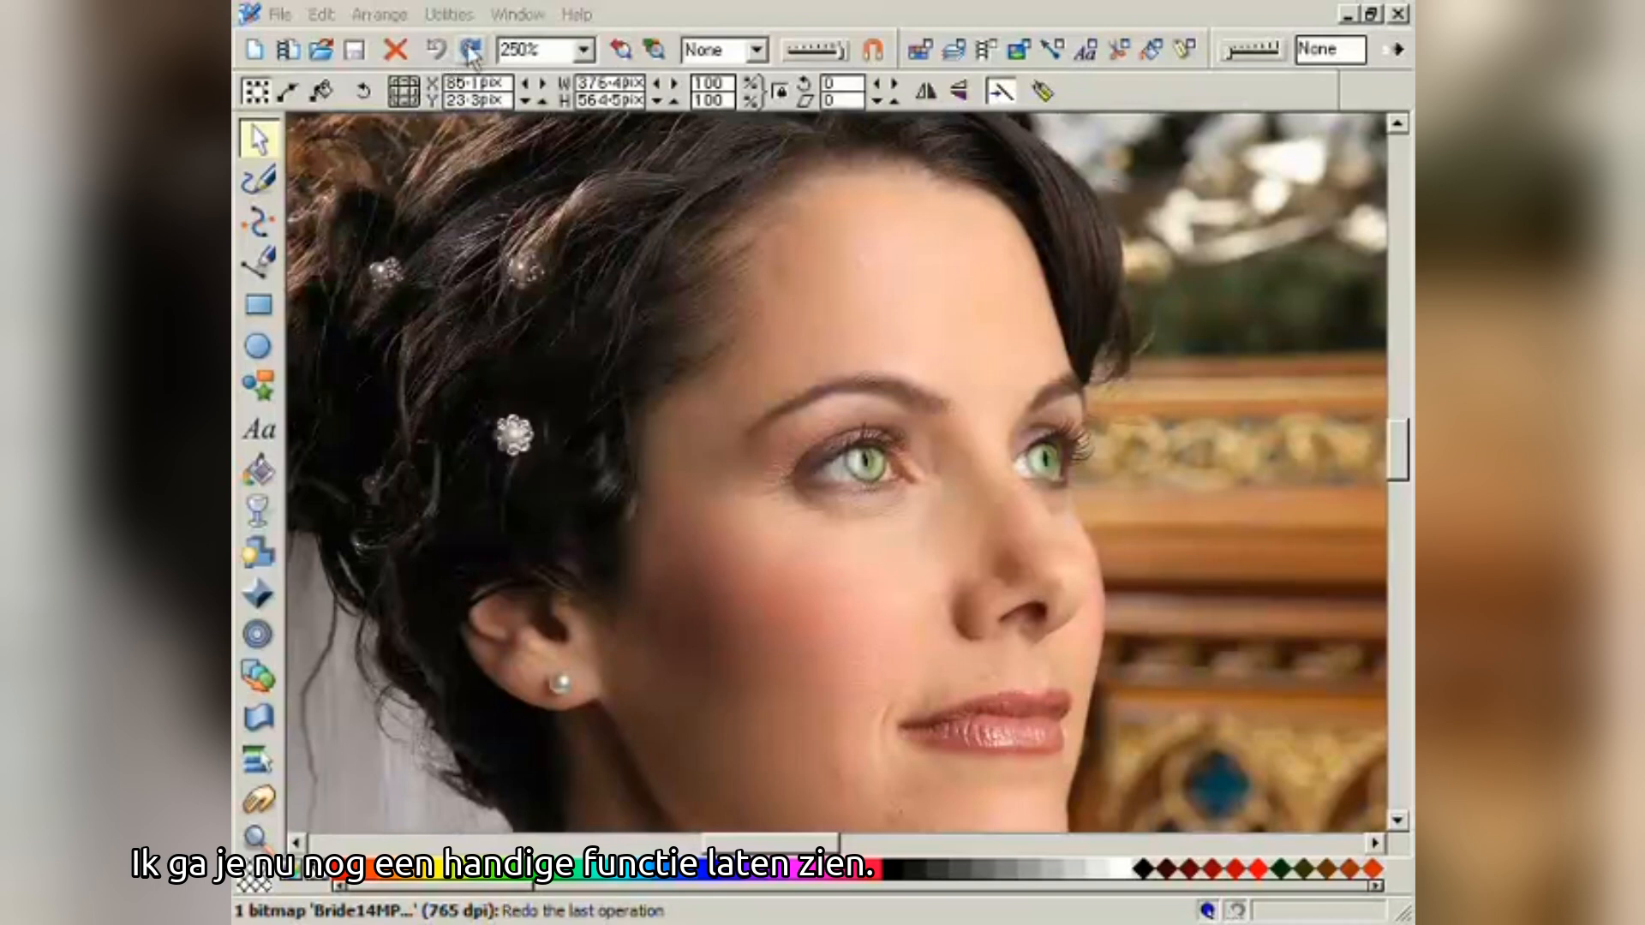
click(621, 52)
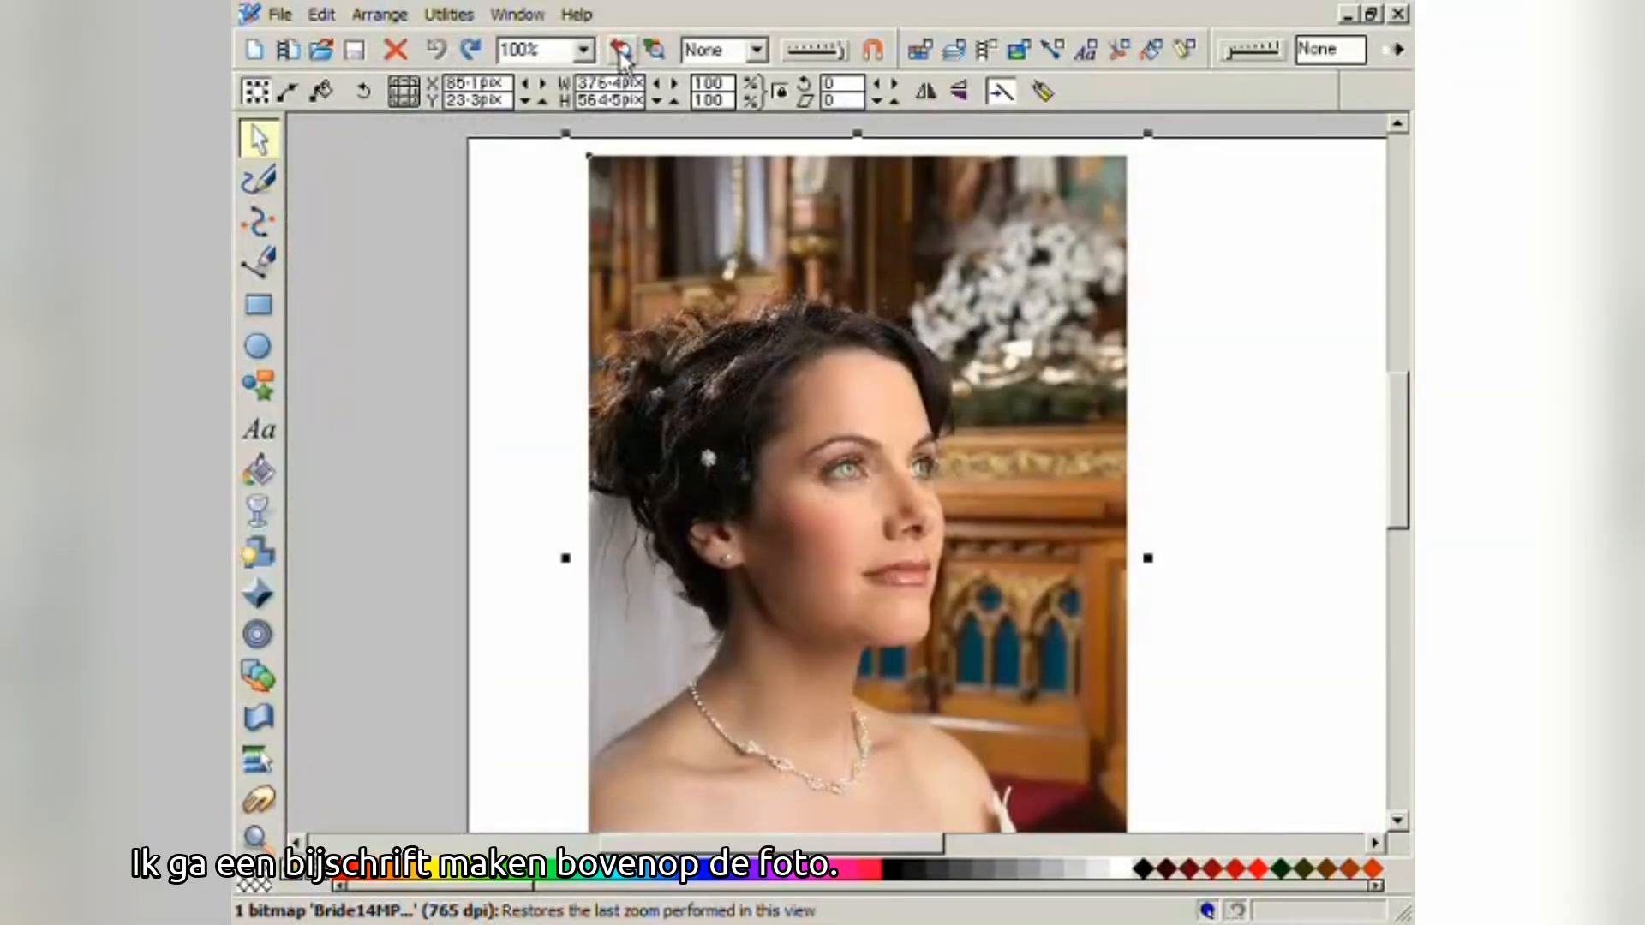
drag(634, 292, 475, 246)
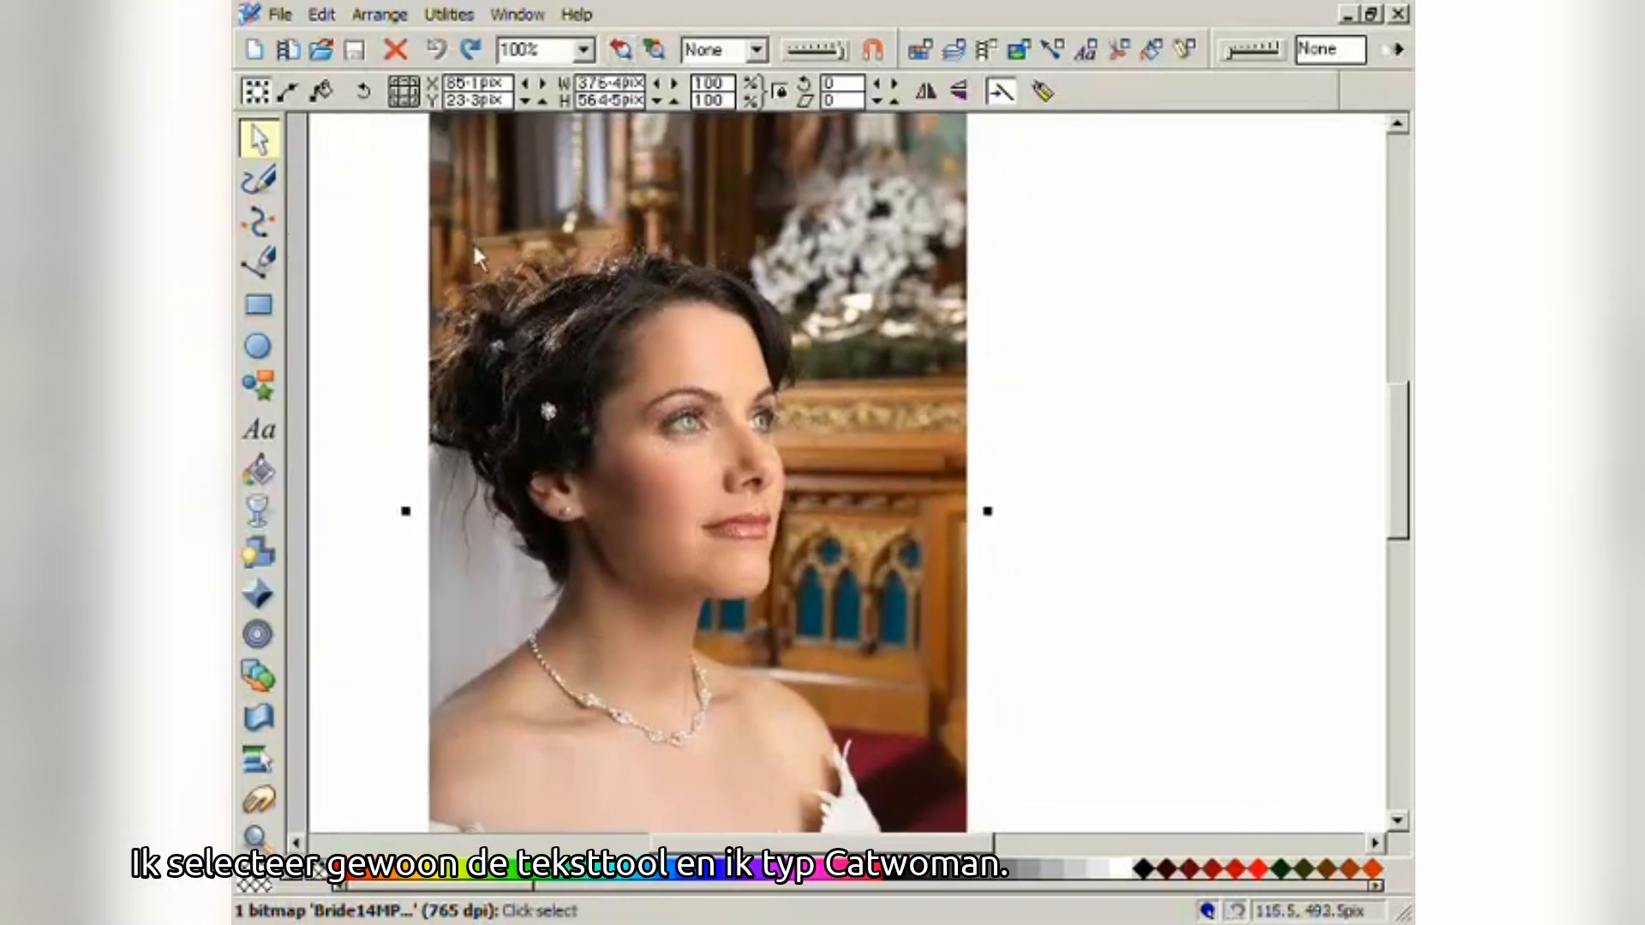
- Type 'CatWoman' near the bride's lower shoulder and scale it up to 378.2 × 59.2 pix
click(259, 429)
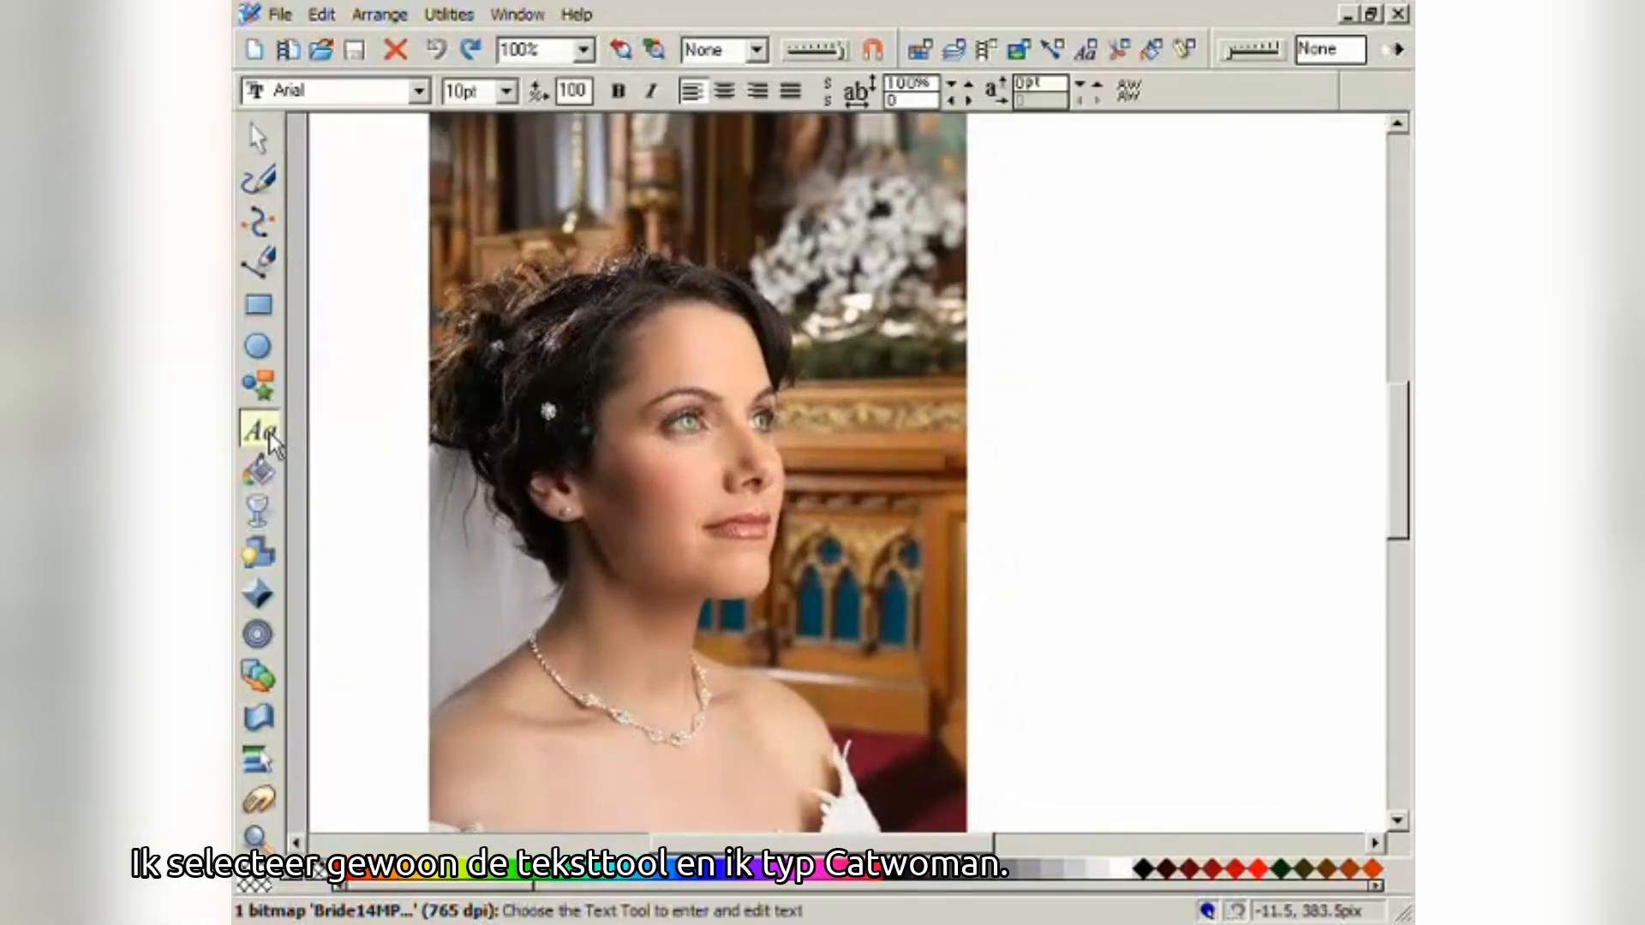
click(481, 752)
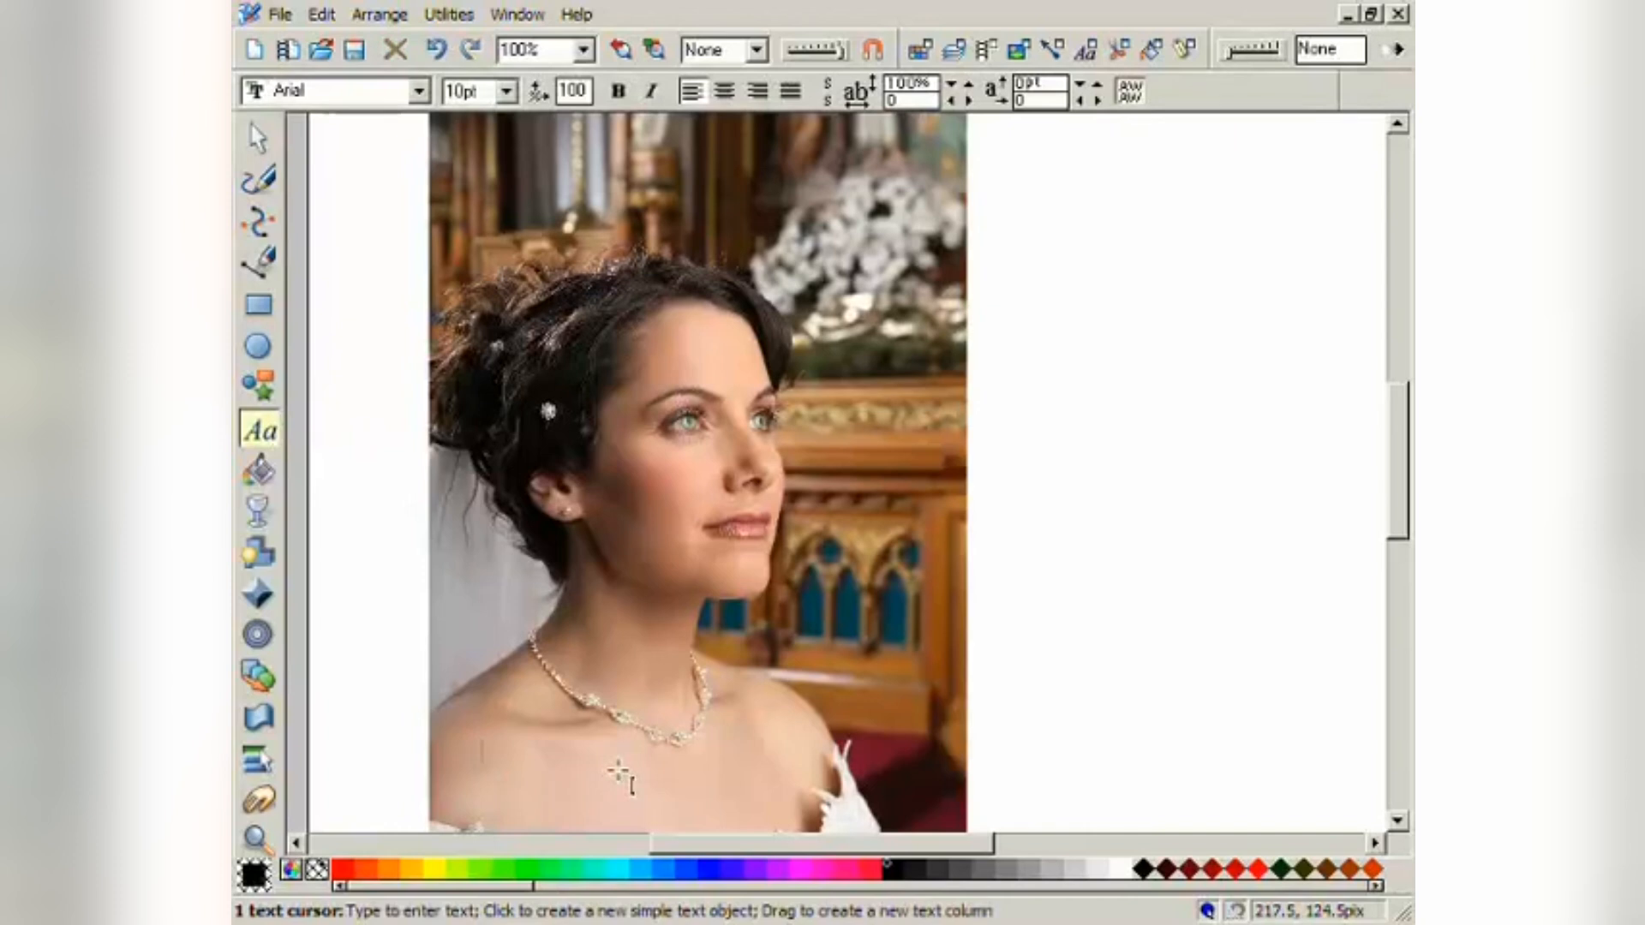
text(CatWoma)
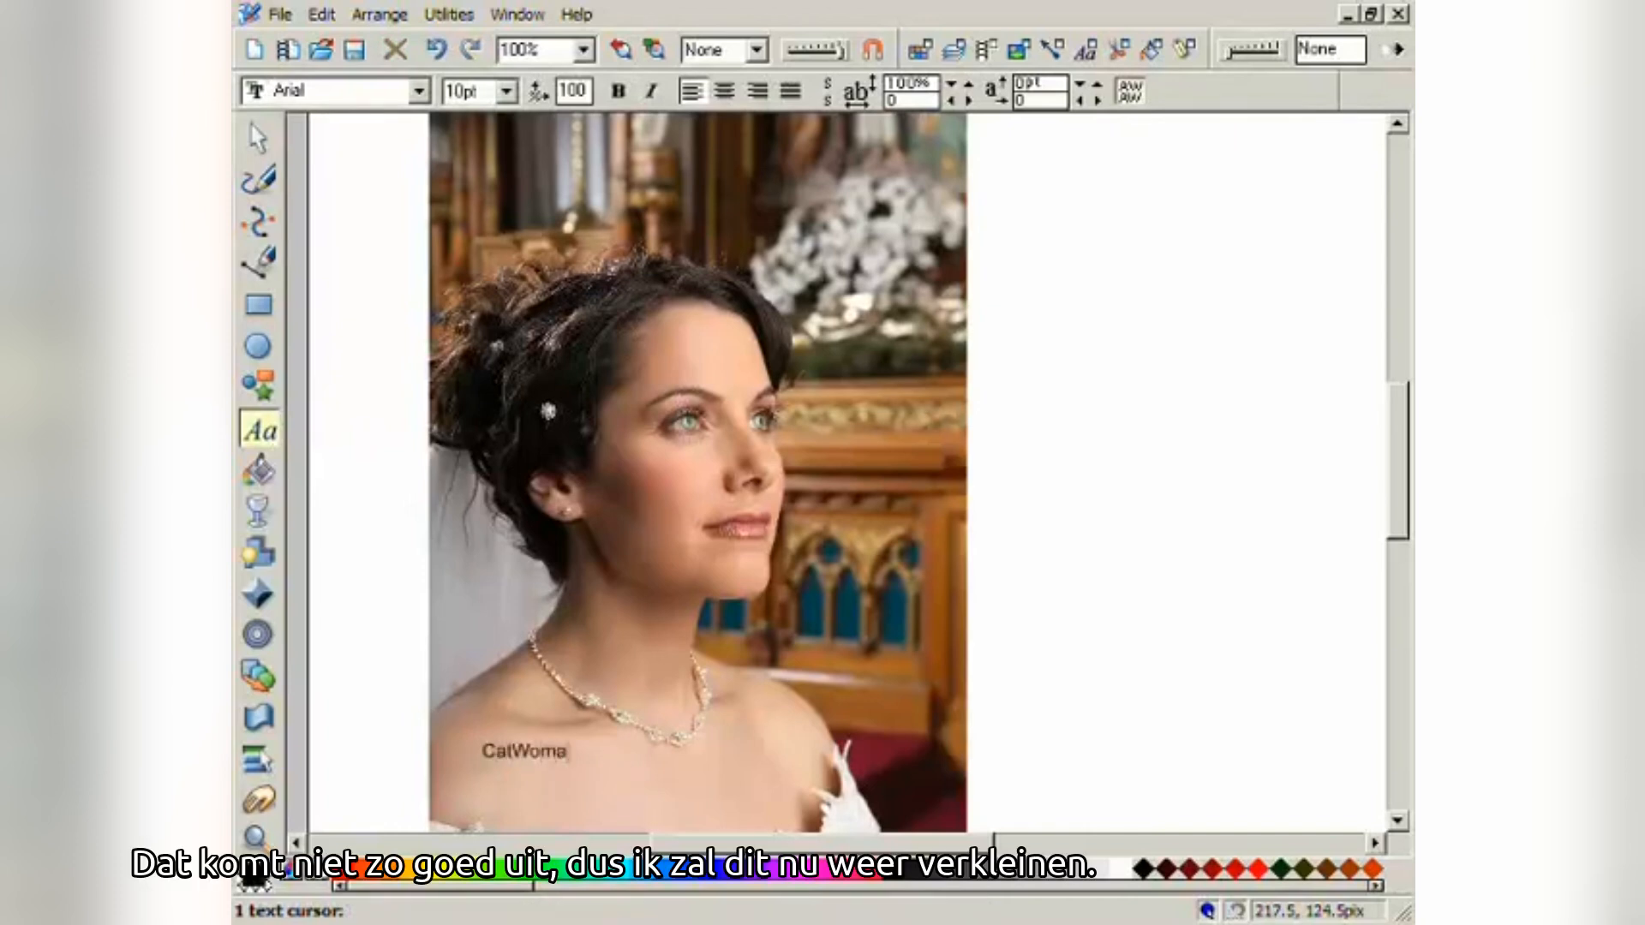
text(n)
click(257, 137)
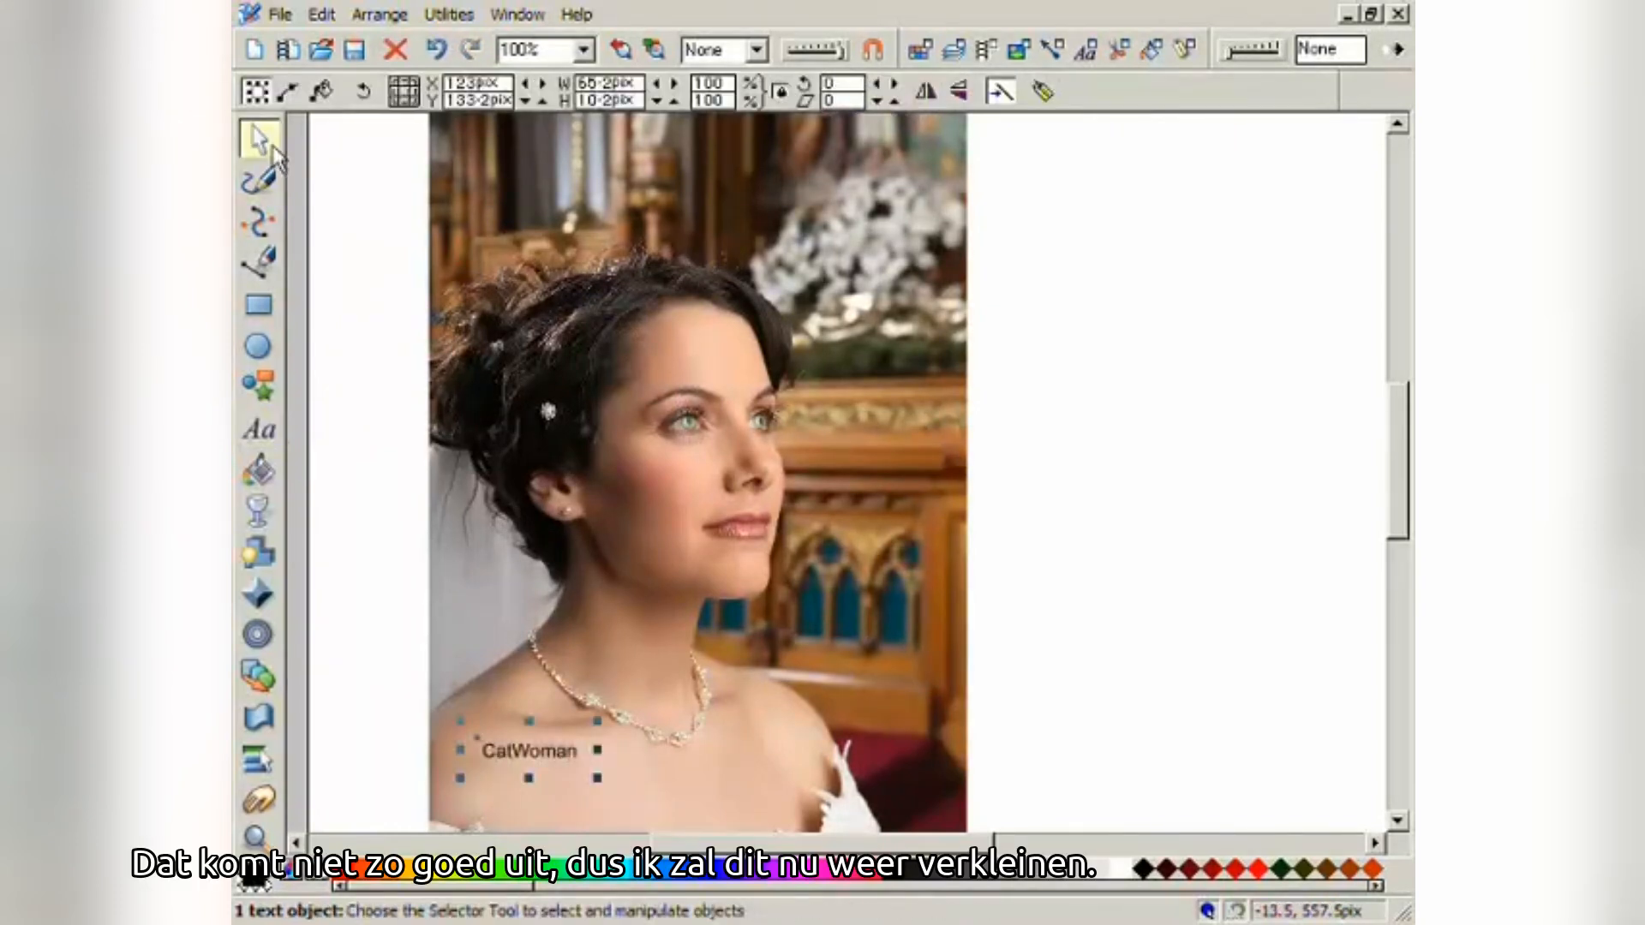
drag(597, 720, 735, 629)
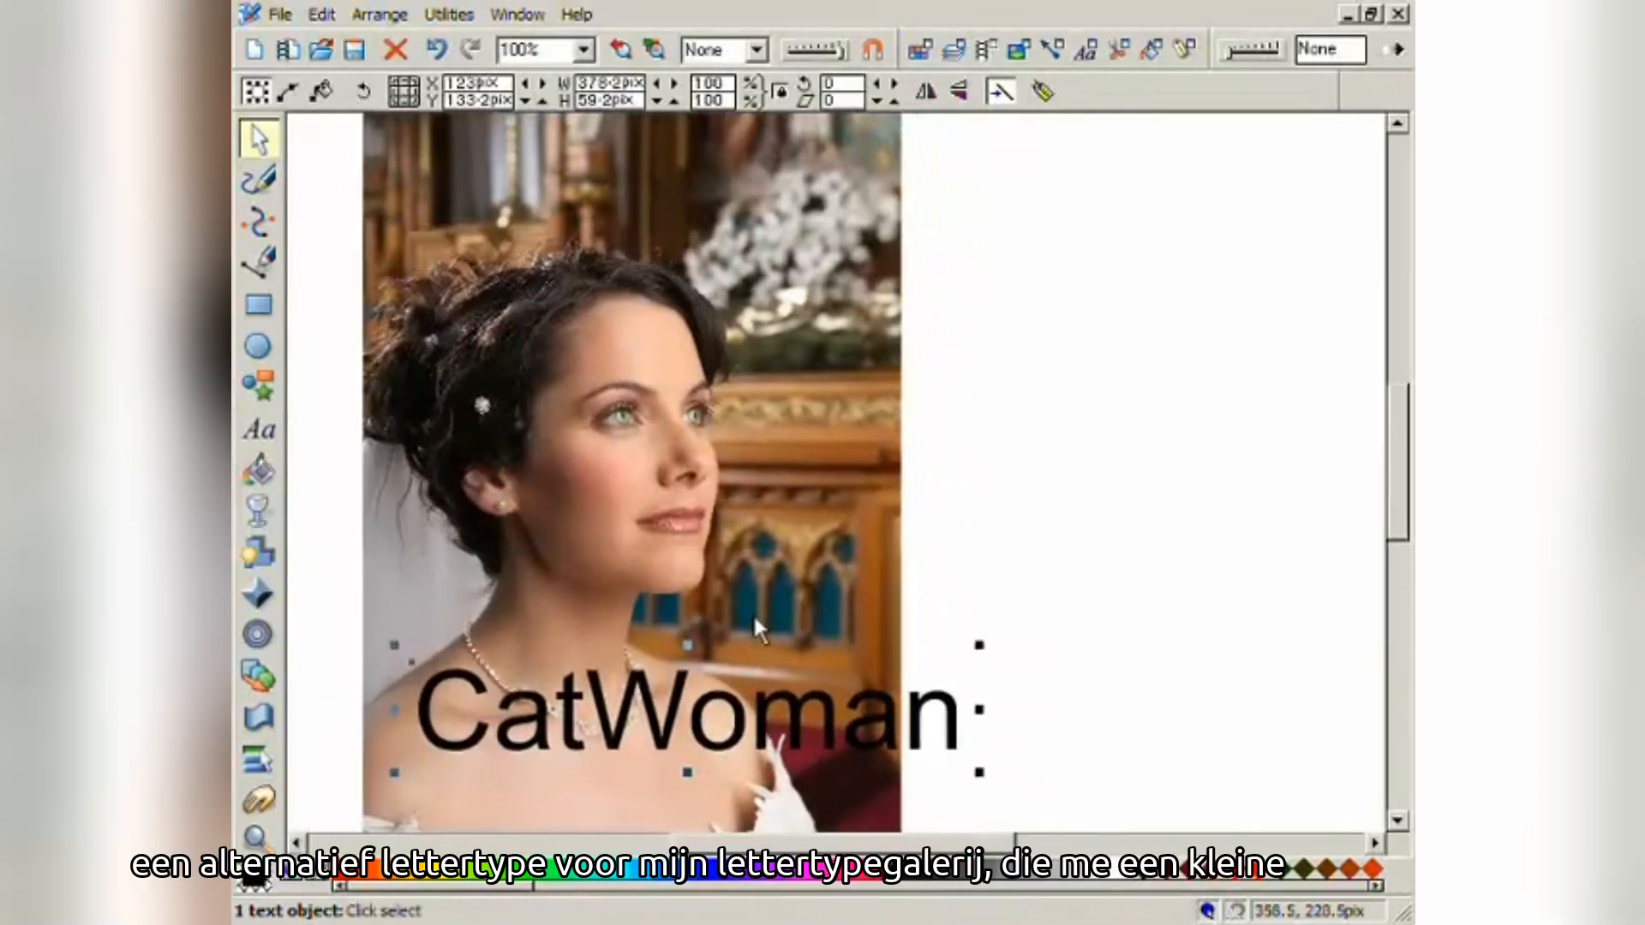
- Apply BattleItal Regular from the Fonts gallery to the CatWoman text and close the gallery
click(1087, 54)
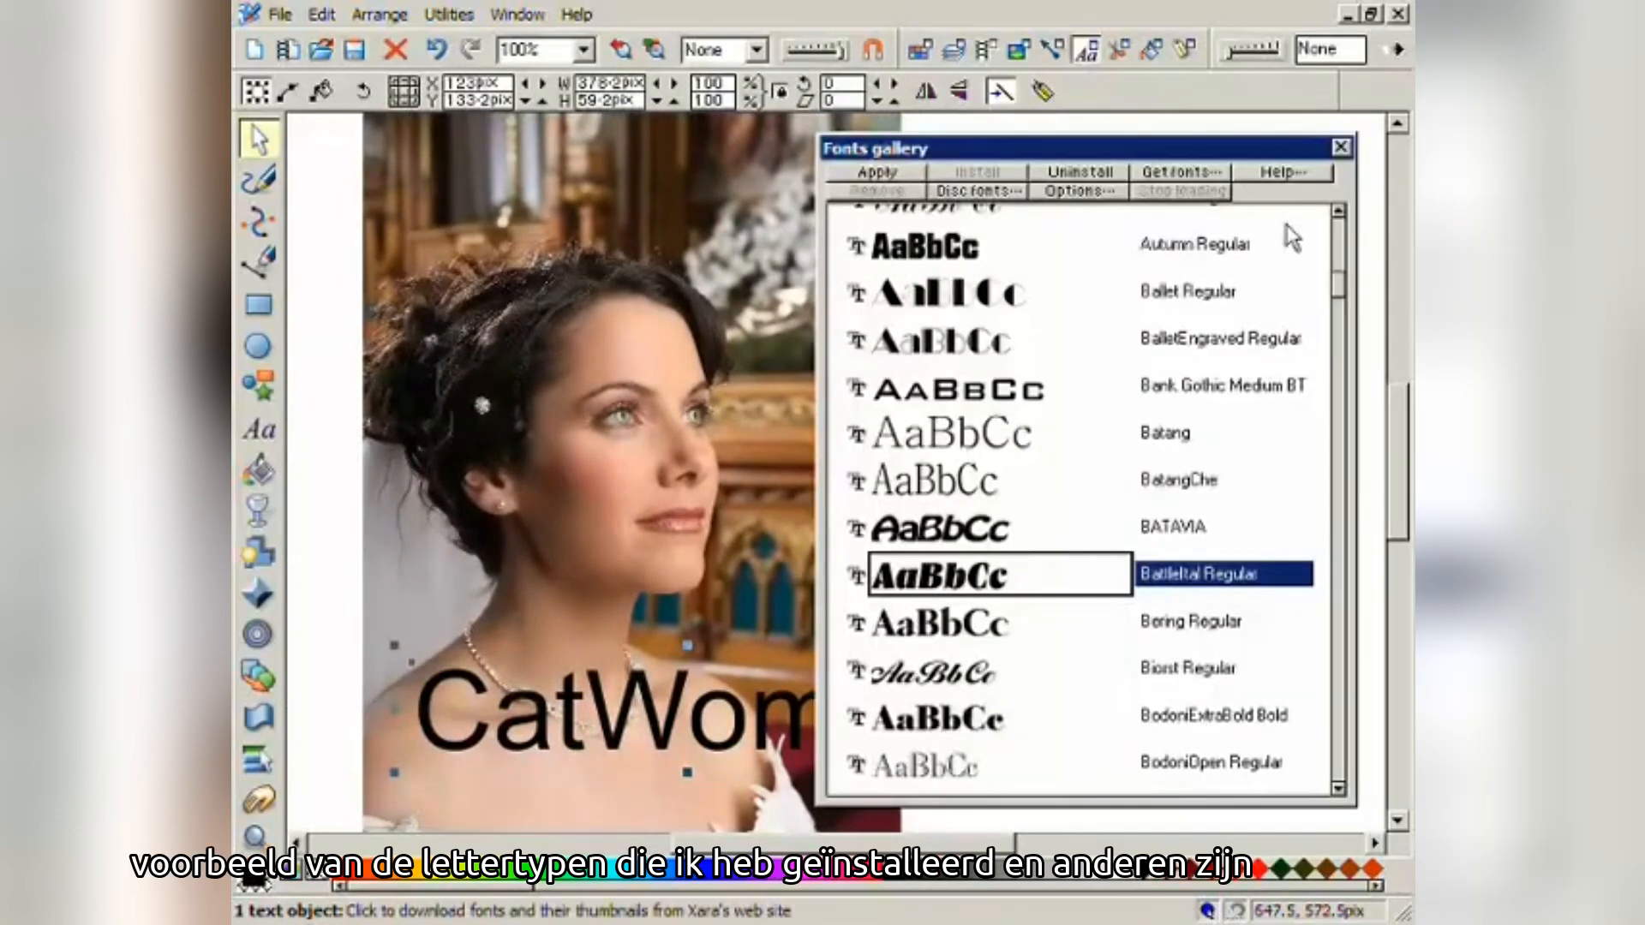
drag(1339, 276, 1339, 292)
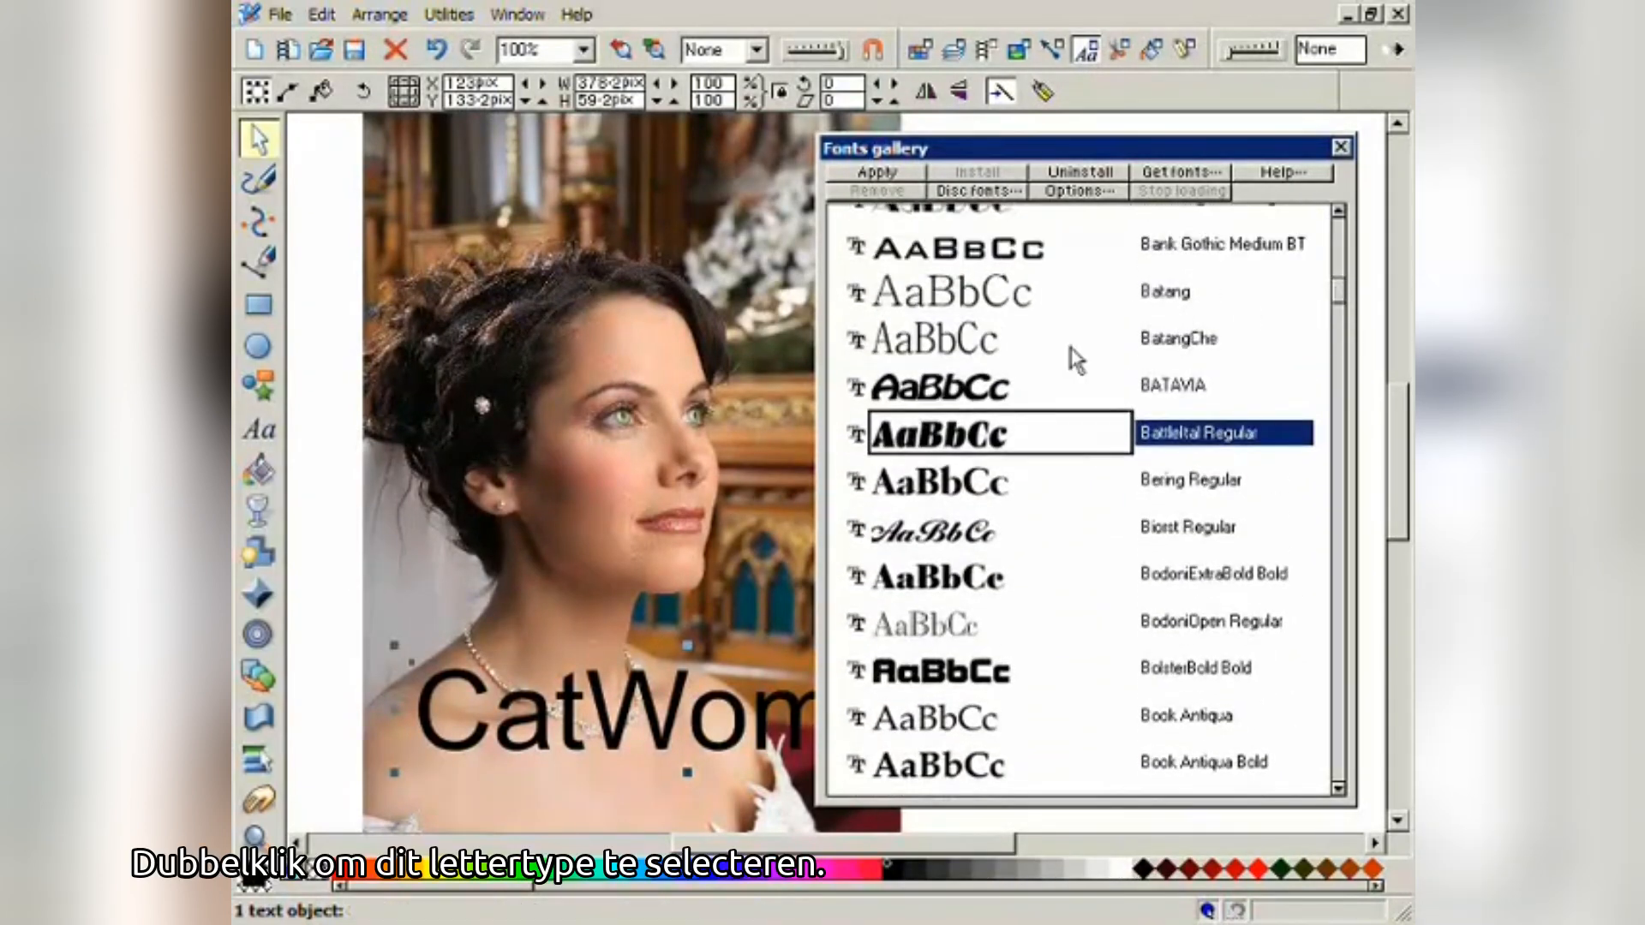
double_click(988, 441)
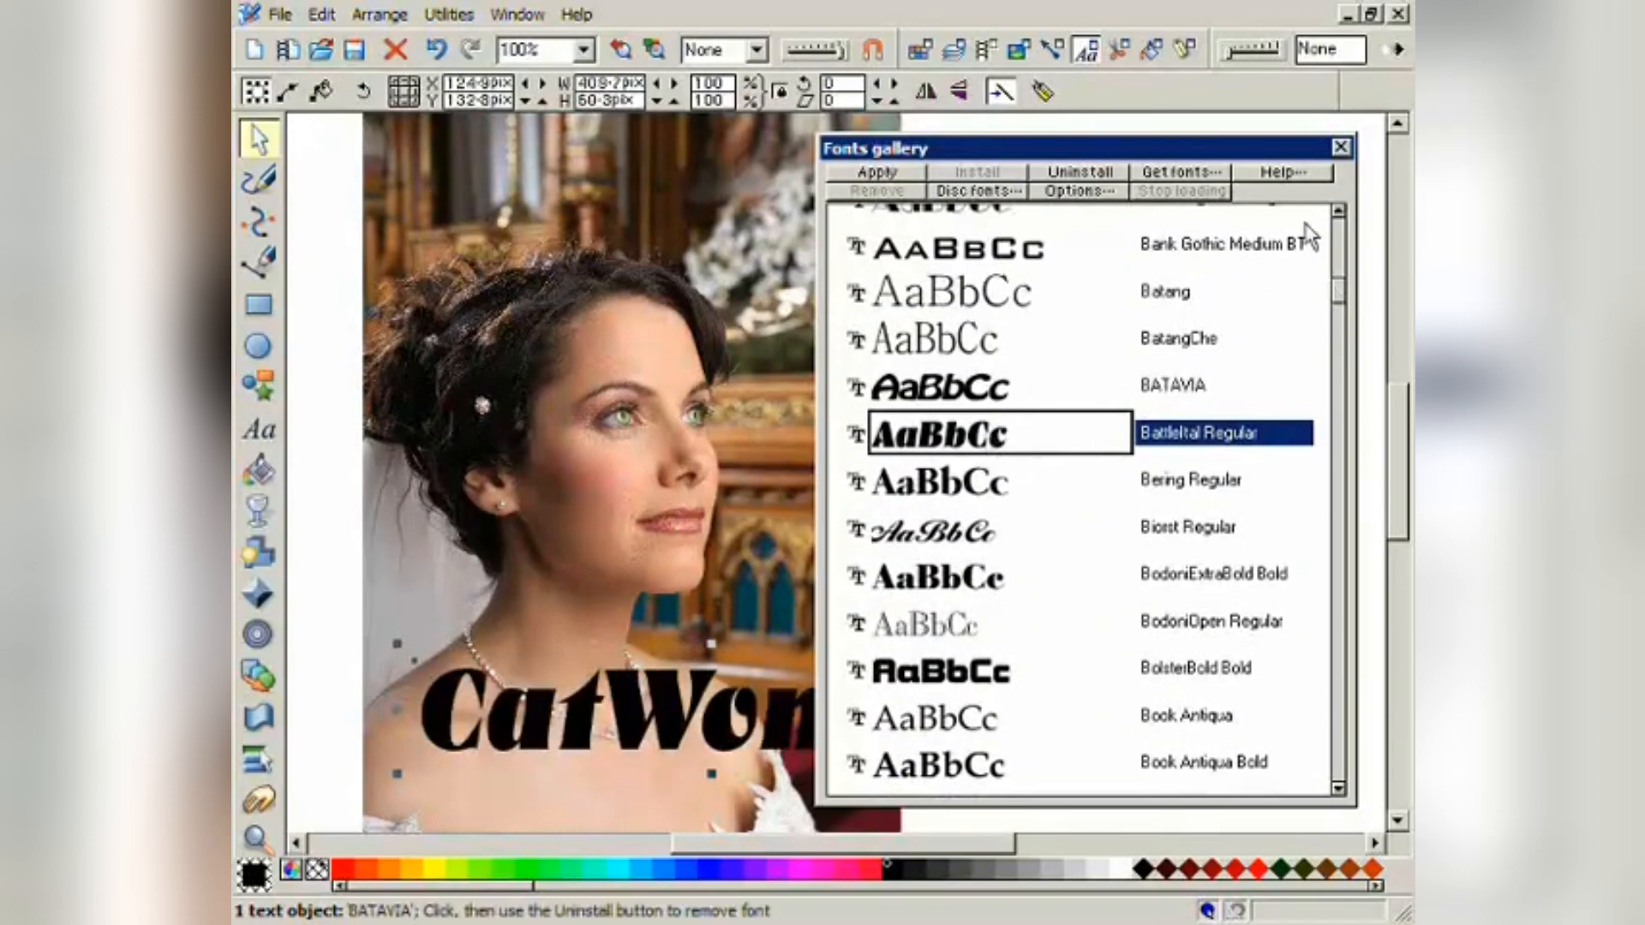
click(1341, 149)
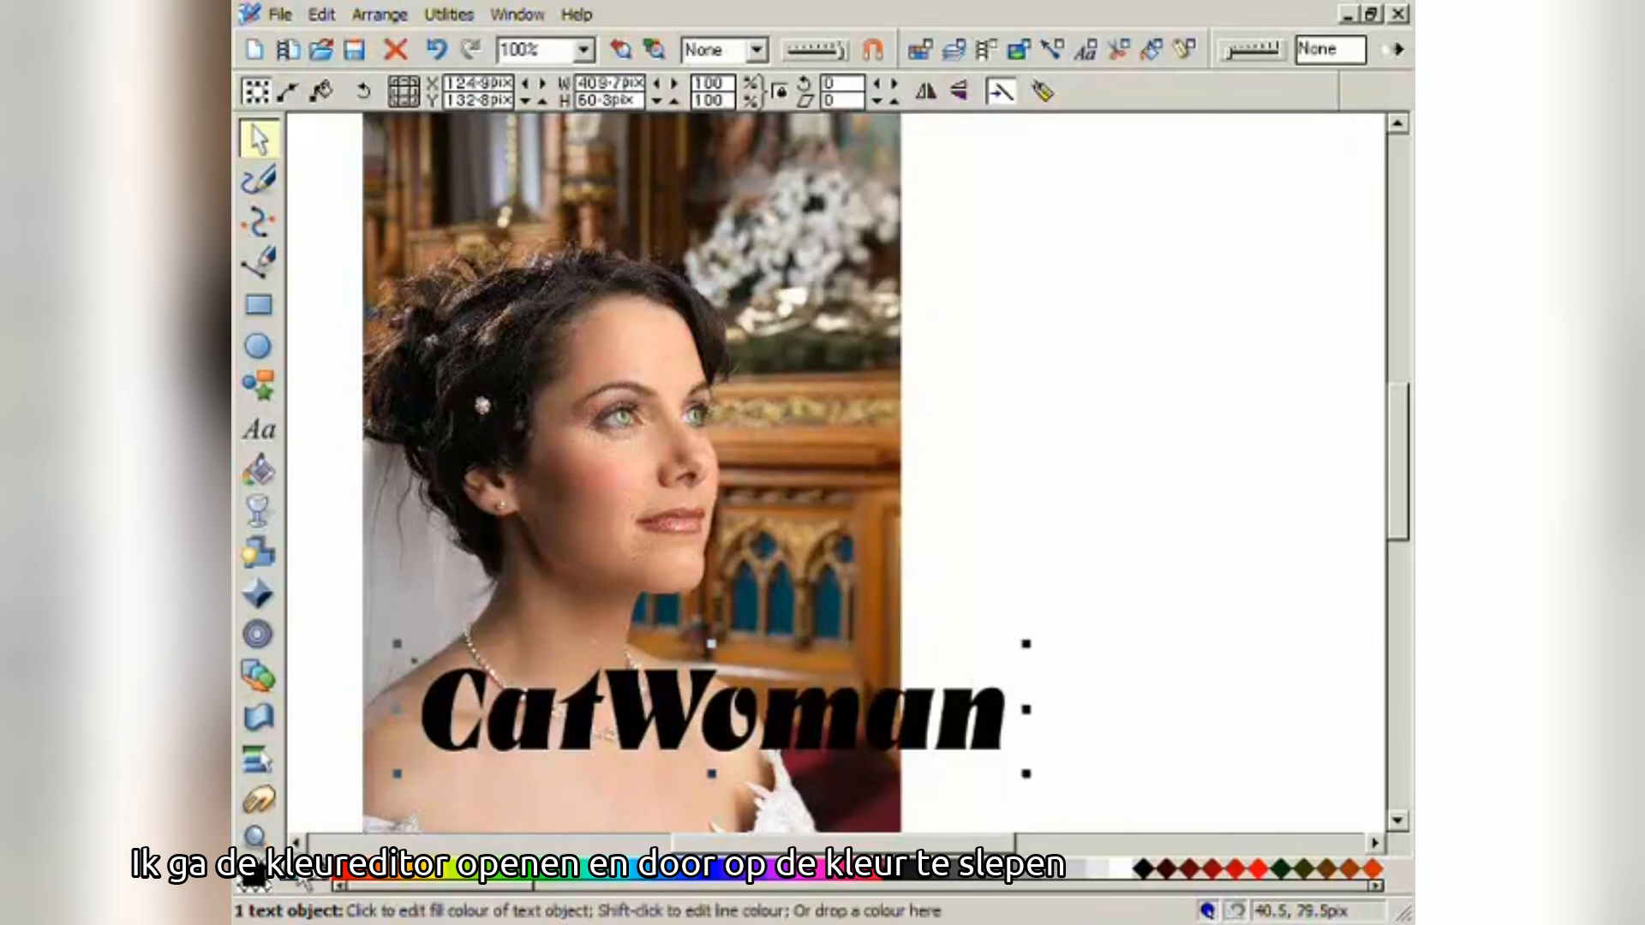
click(253, 877)
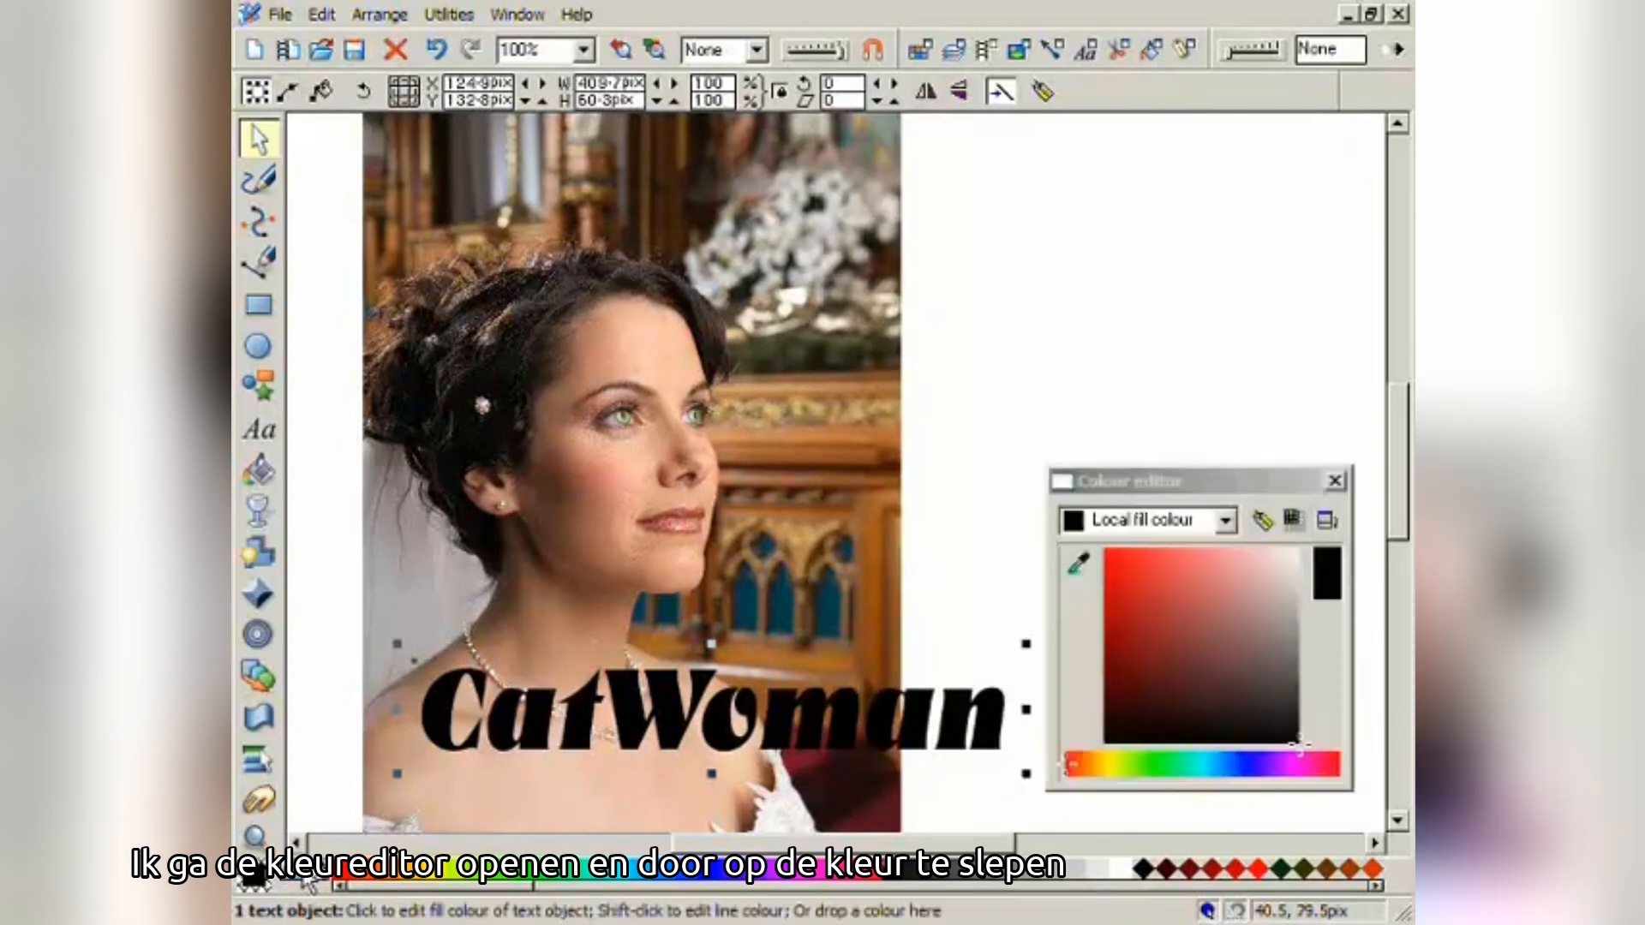
- Fill the CatWoman caption with a pale sage green sampled from the bride's eye
drag(1292, 724, 1182, 604)
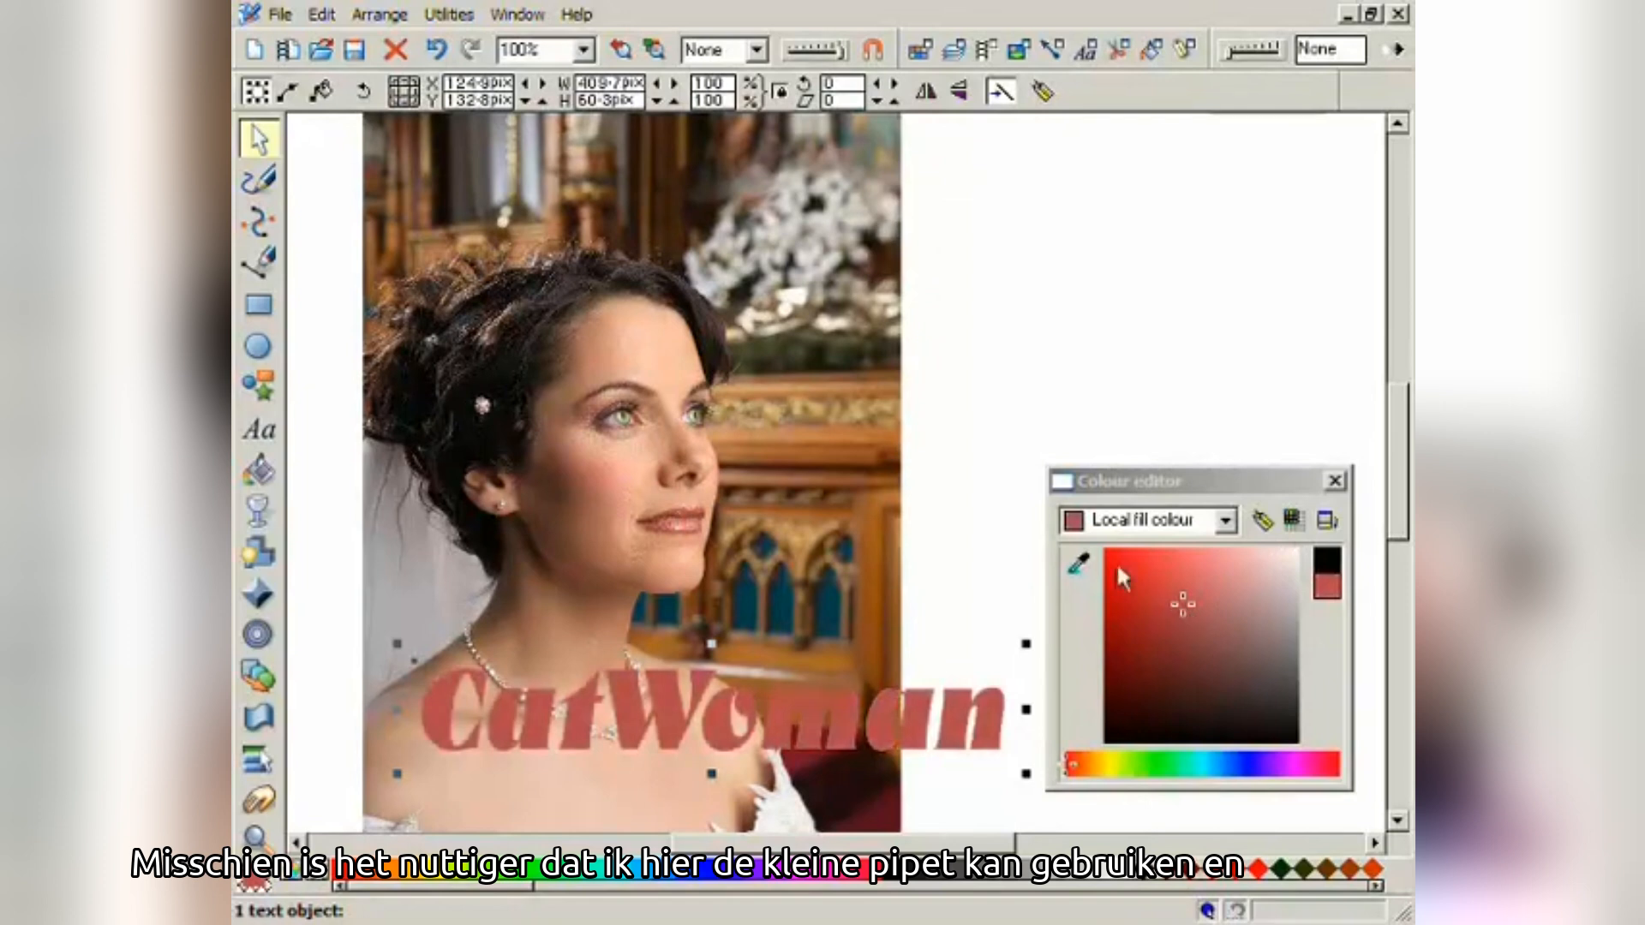
drag(1078, 563, 620, 422)
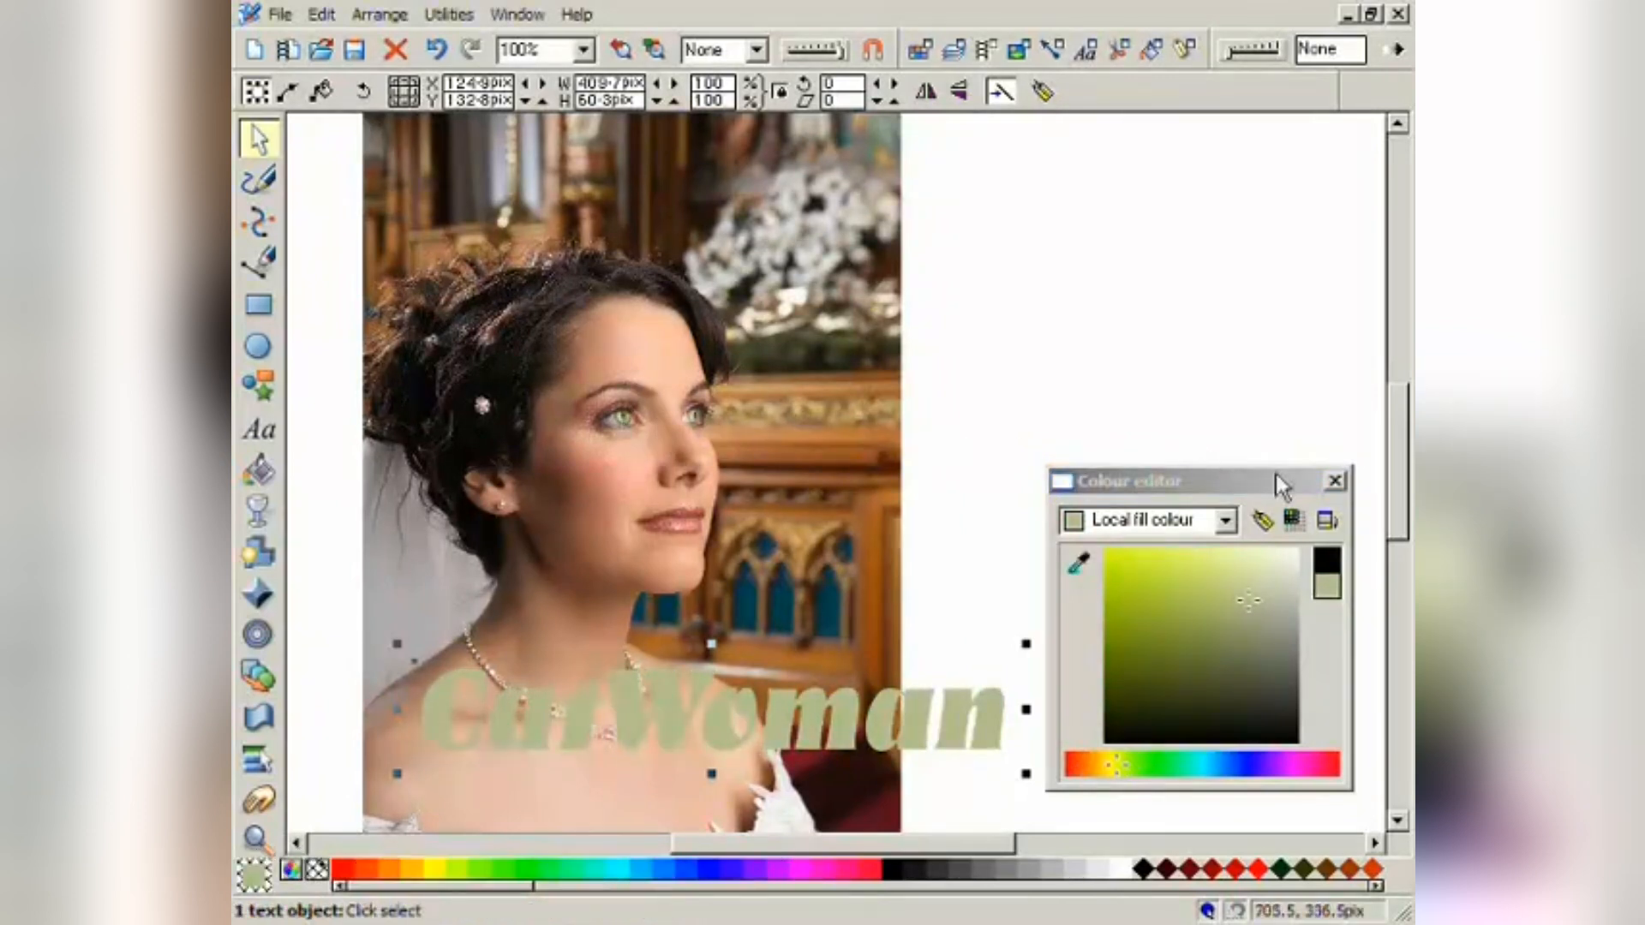
click(1334, 482)
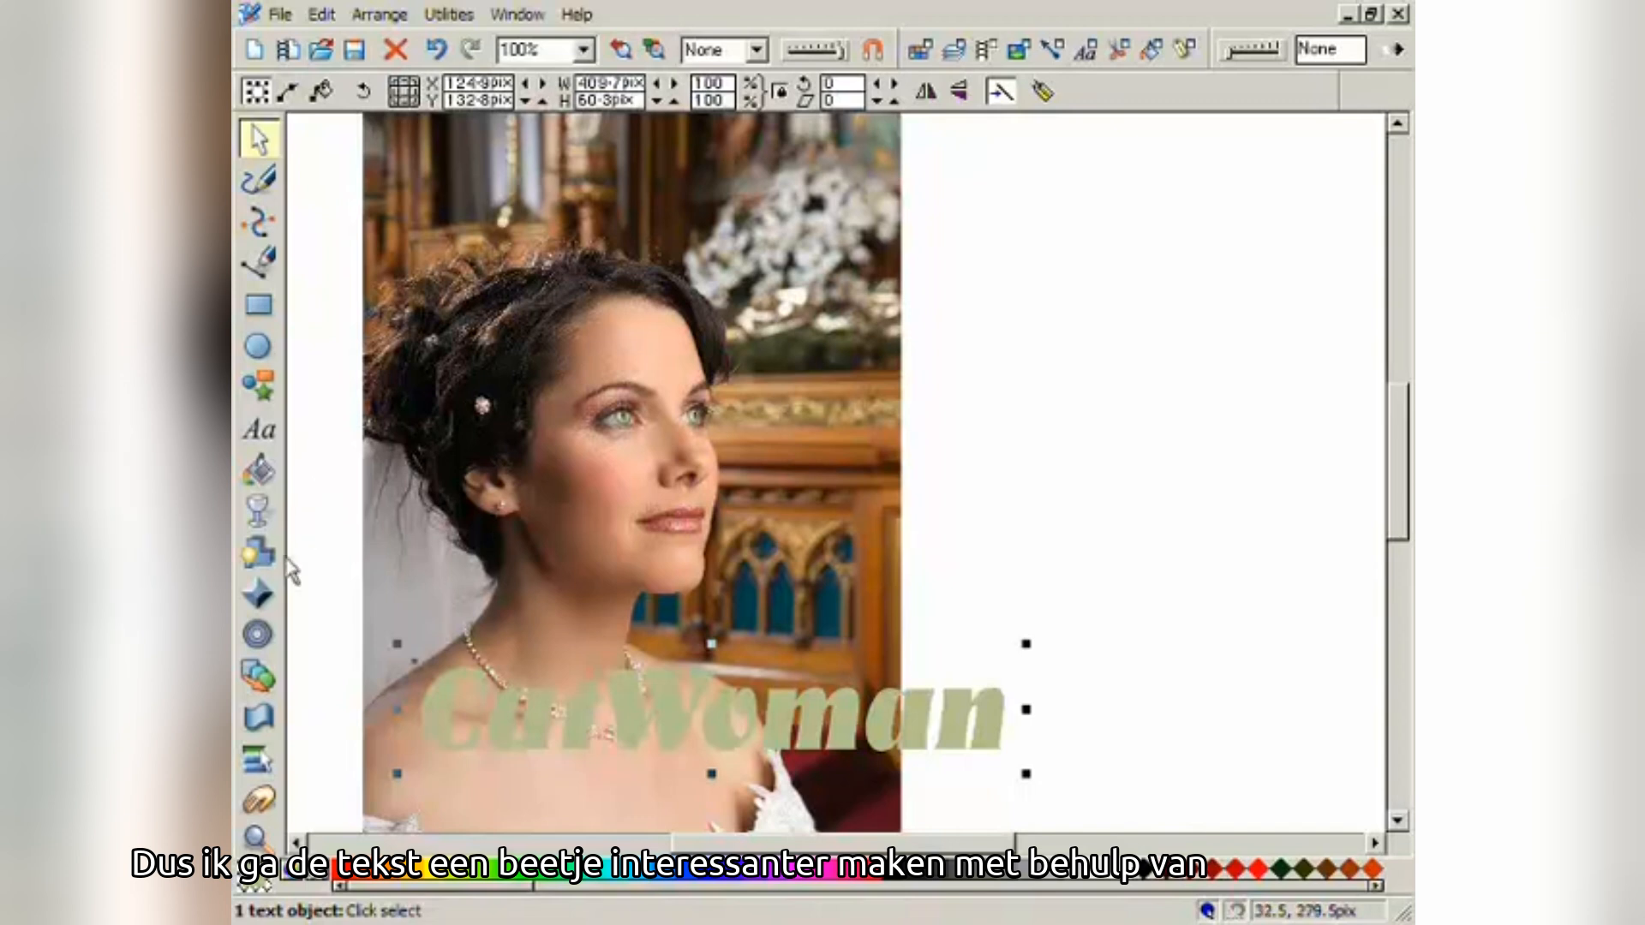
- Bevel the CatWoman caption with a thin Rounded bevel at 50% contrast
click(260, 594)
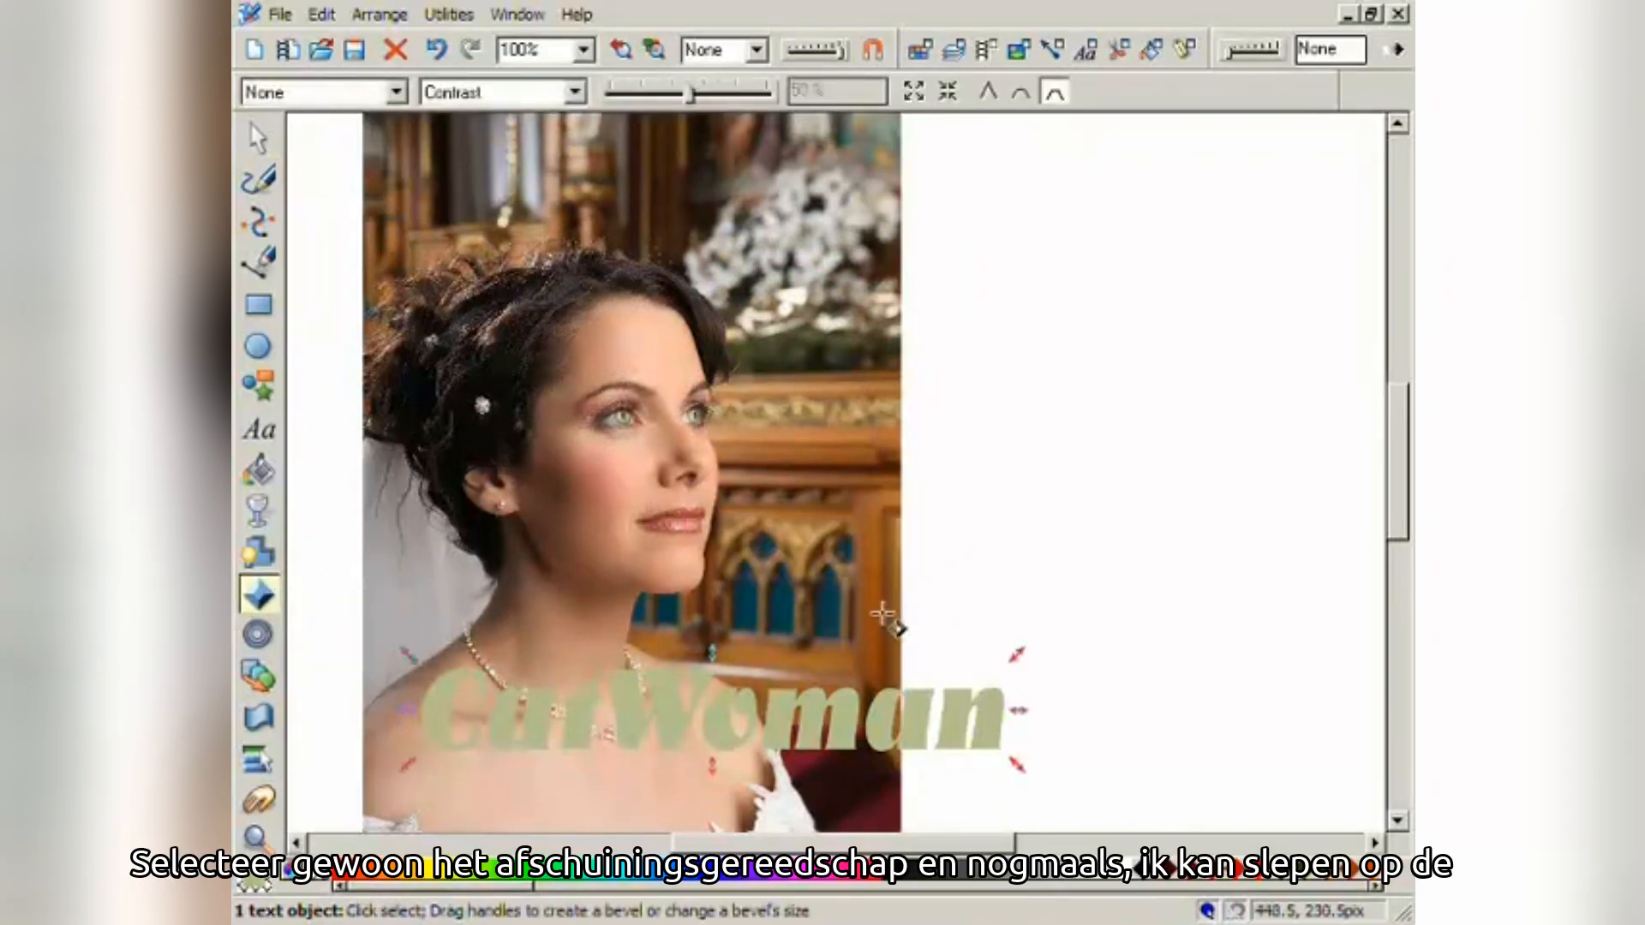
drag(1018, 655, 1027, 655)
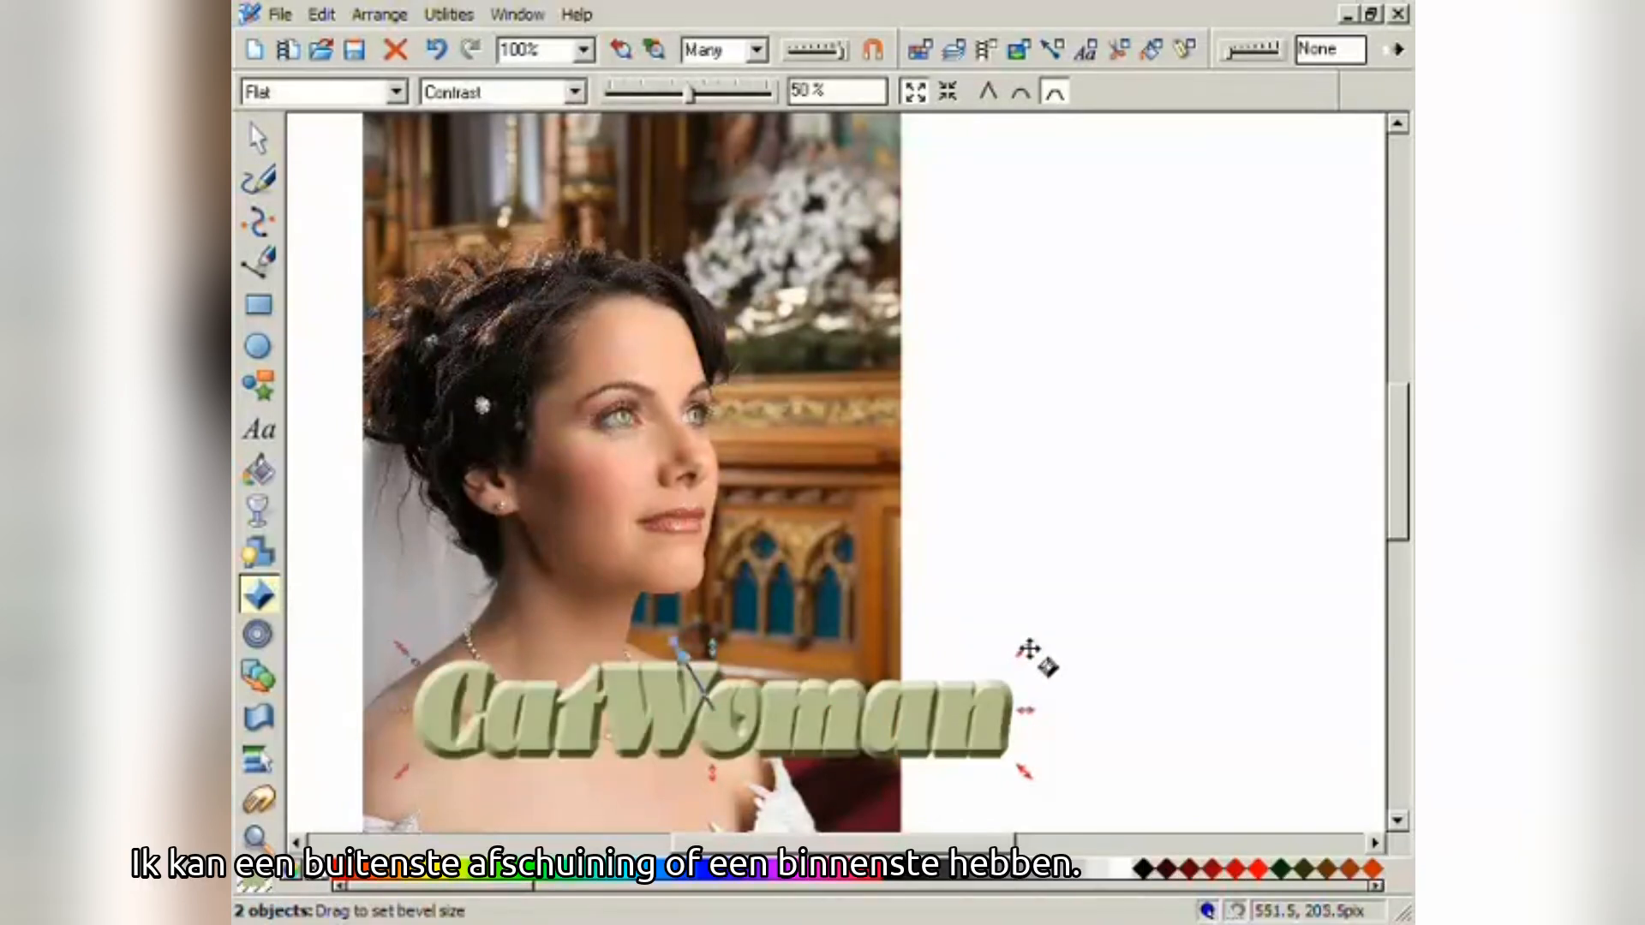
drag(1026, 649, 1009, 667)
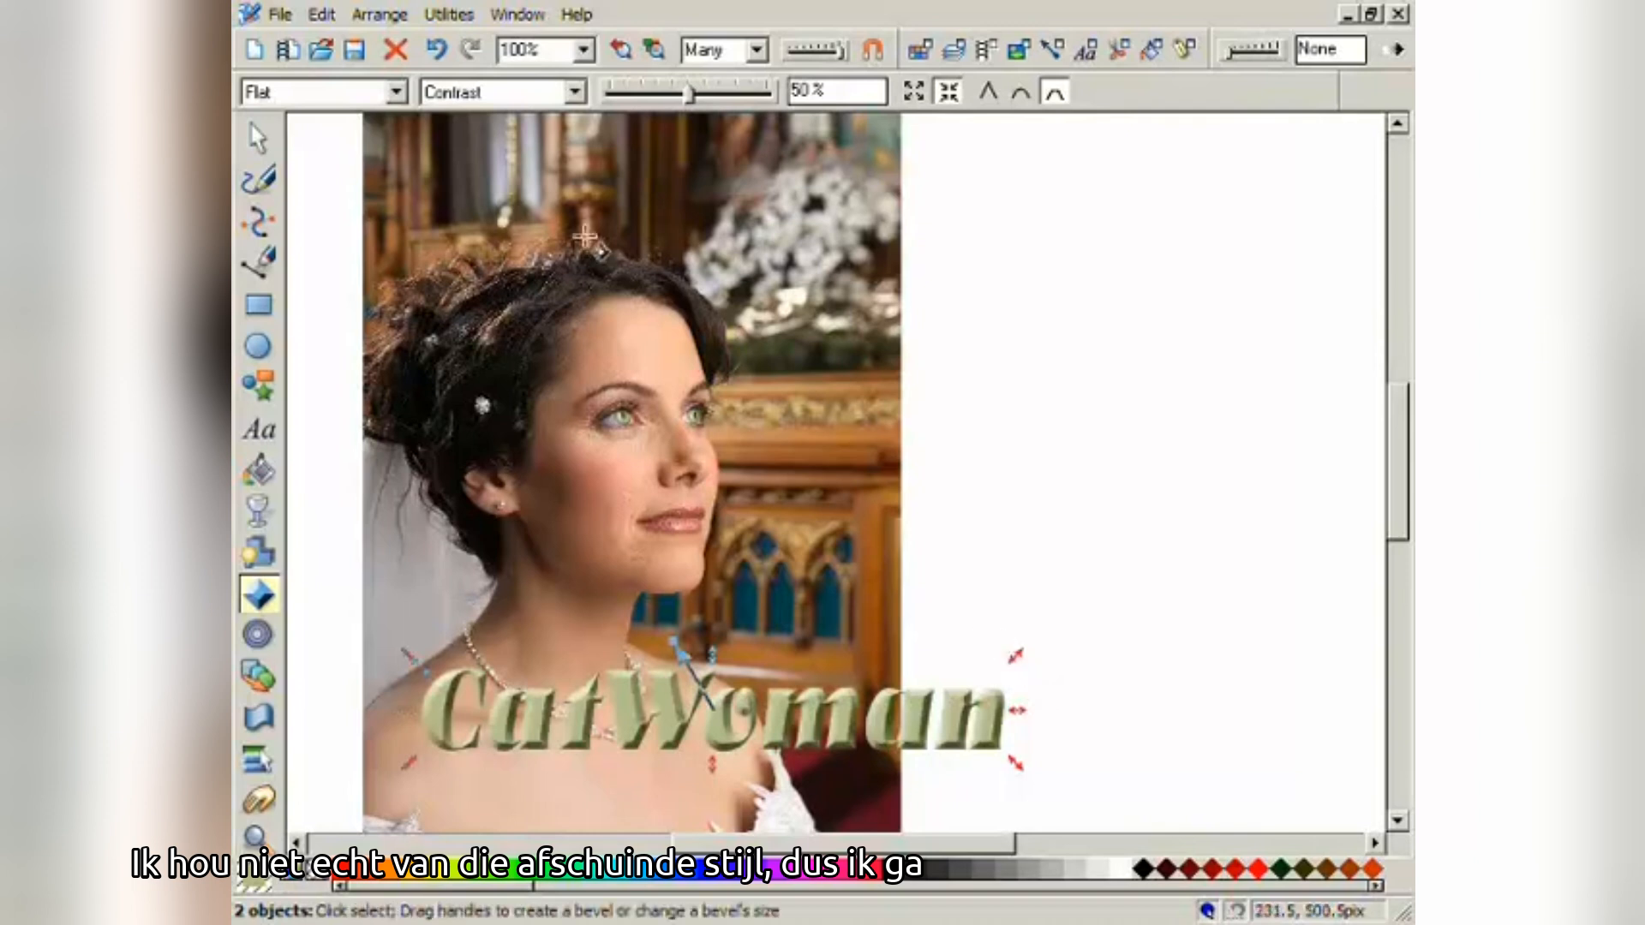
click(396, 93)
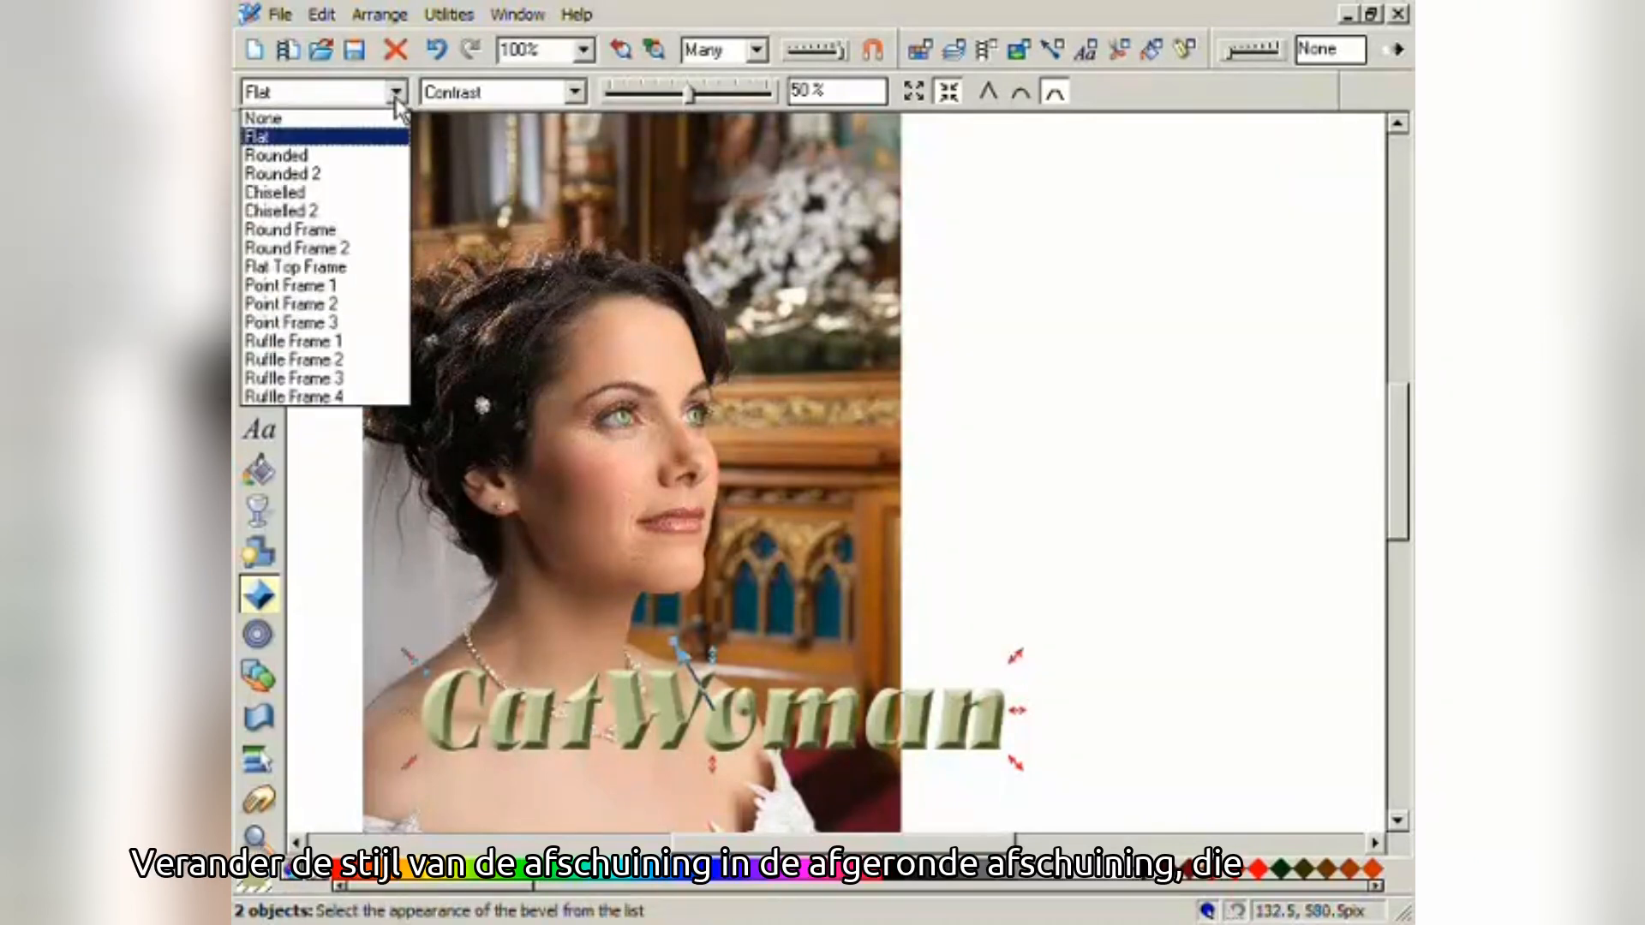
click(361, 157)
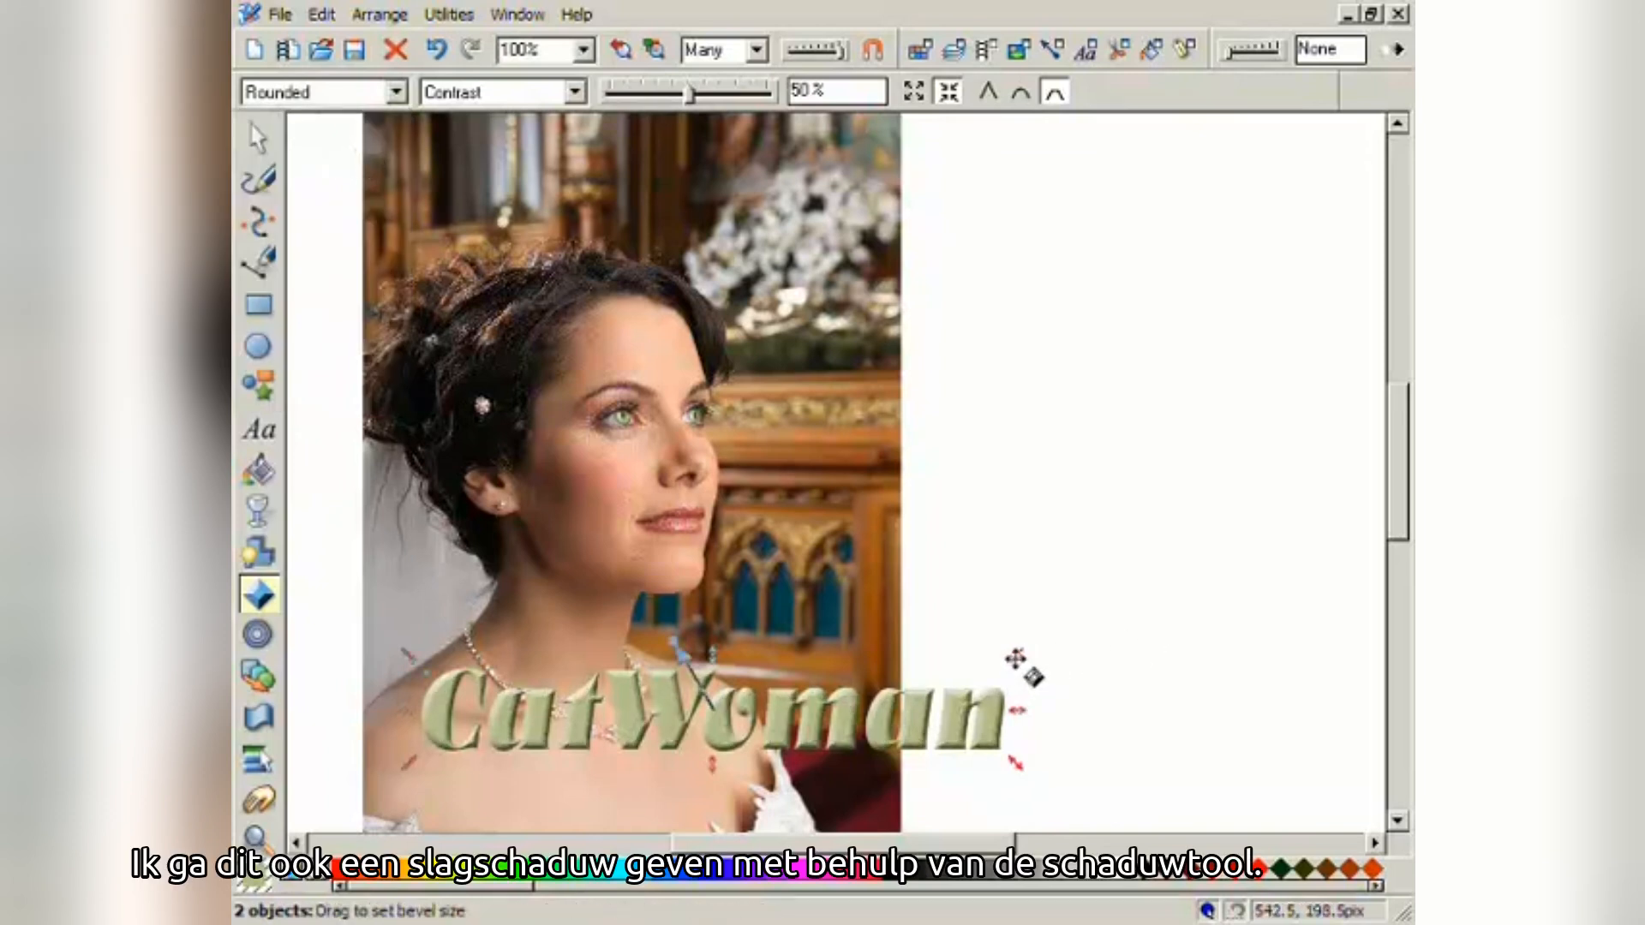
drag(1018, 656, 1021, 655)
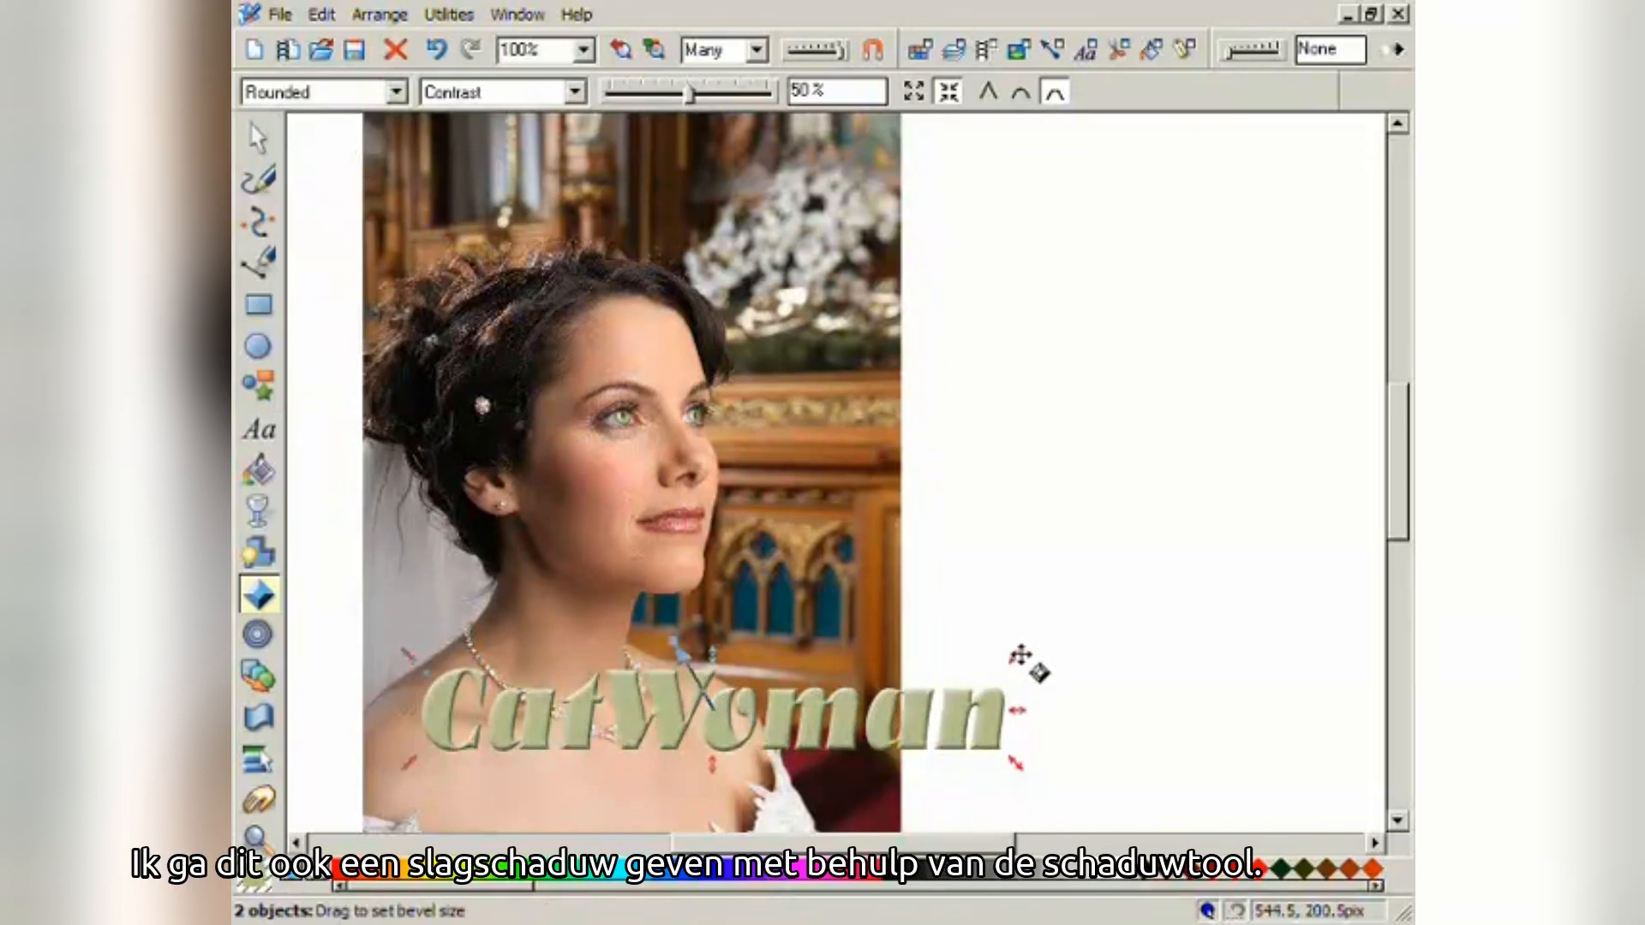
click(260, 561)
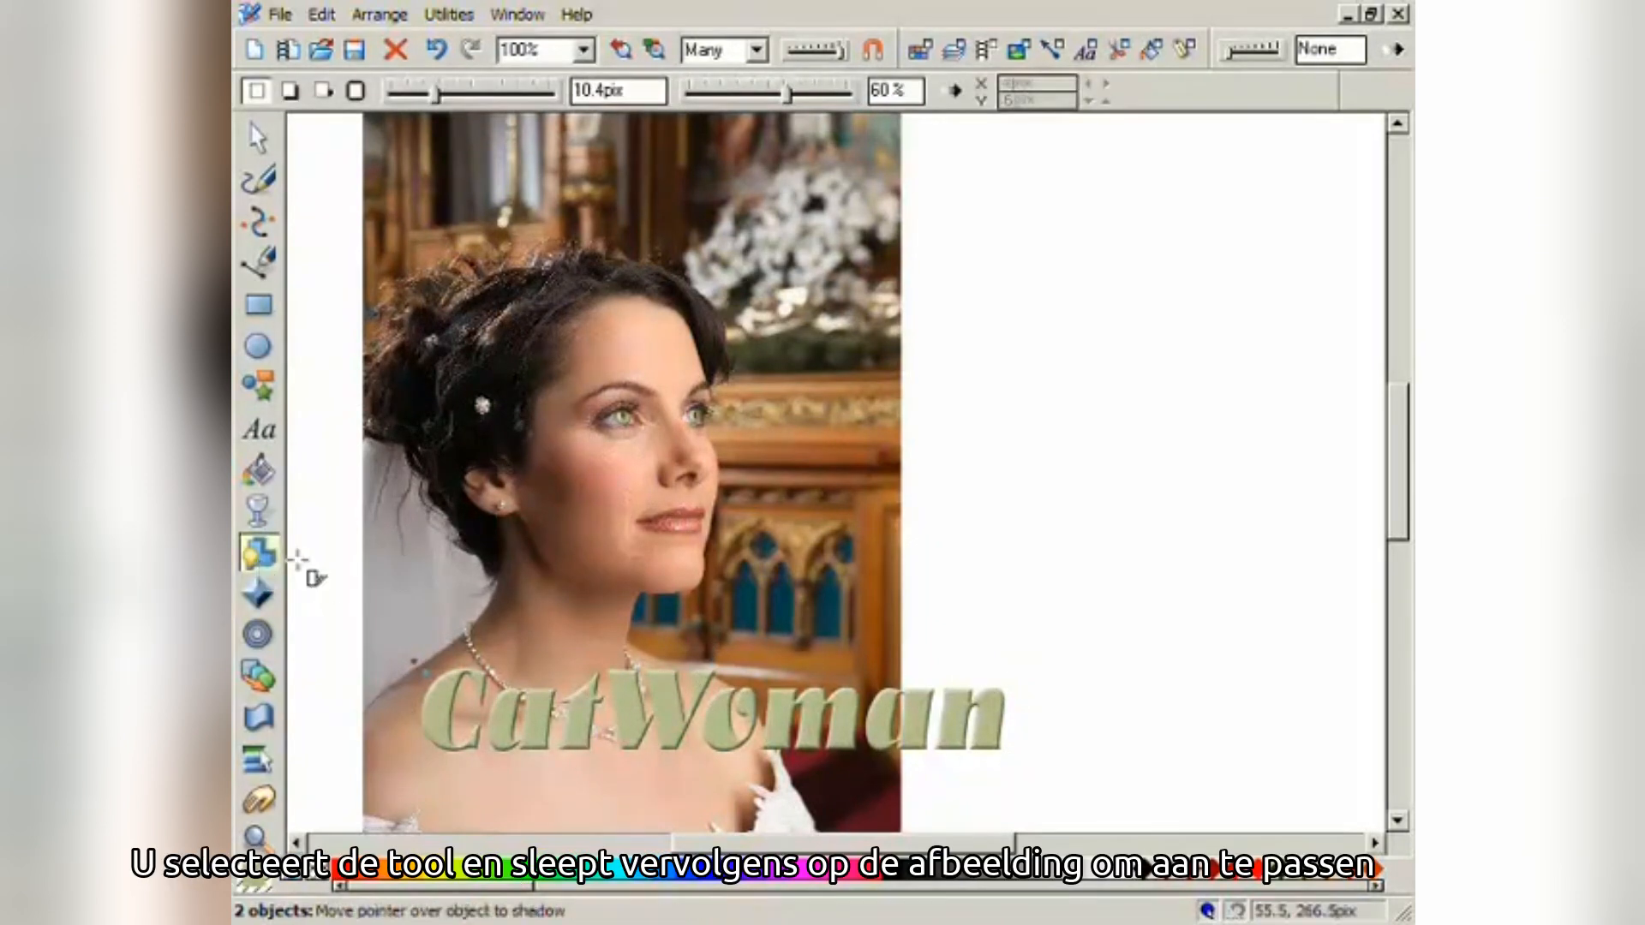
- Add a darker drop shadow to the caption, blurred to 11.2 pix, and pull it close
mouse_move(575, 722)
mouse_down()
mouse_move(592, 770)
mouse_move(573, 739)
mouse_up()
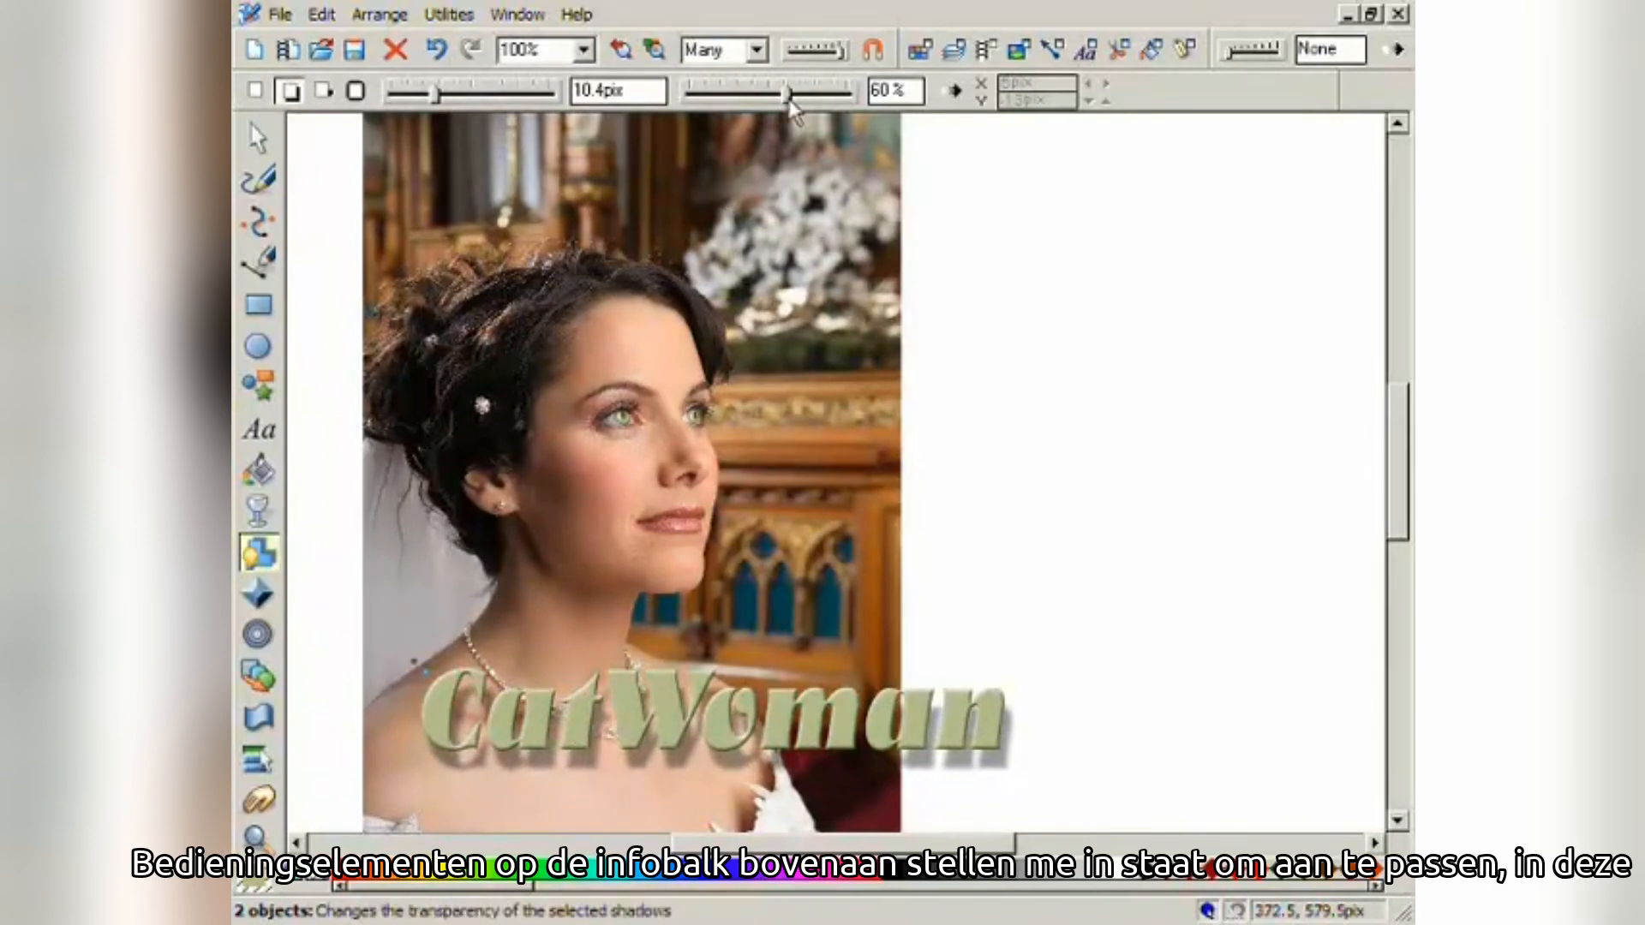
mouse_move(789, 102)
mouse_down()
mouse_move(821, 101)
mouse_move(691, 101)
mouse_move(833, 100)
mouse_move(785, 103)
mouse_up()
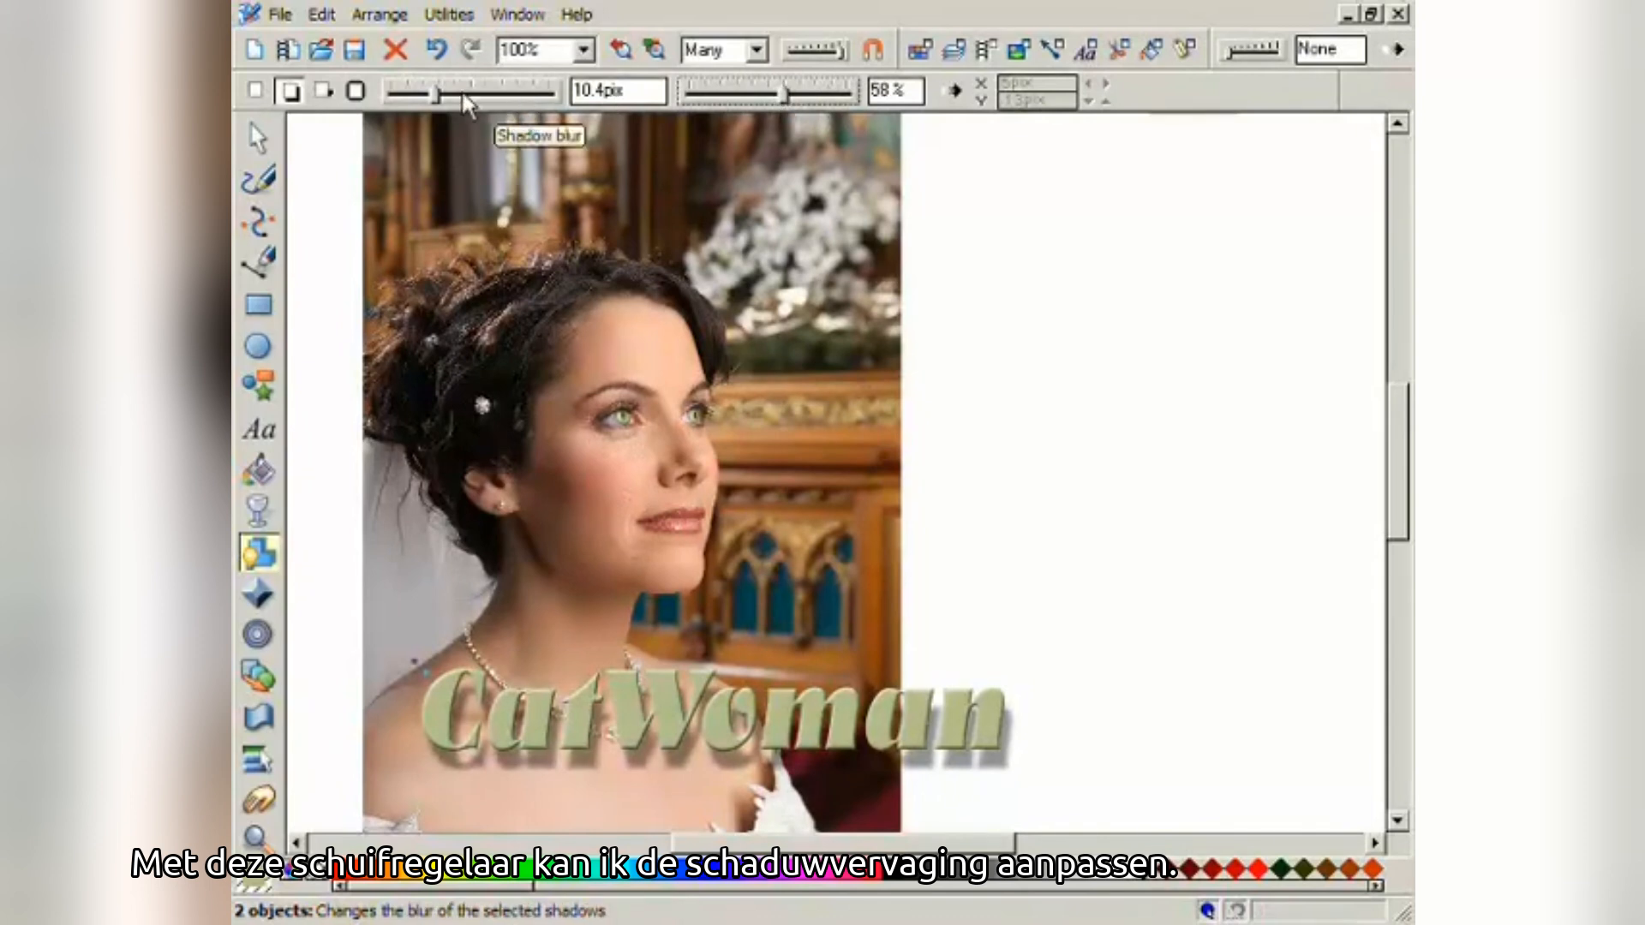
mouse_move(433, 94)
mouse_down()
mouse_move(460, 94)
mouse_move(395, 101)
mouse_move(527, 95)
mouse_move(415, 106)
mouse_move(444, 109)
mouse_up()
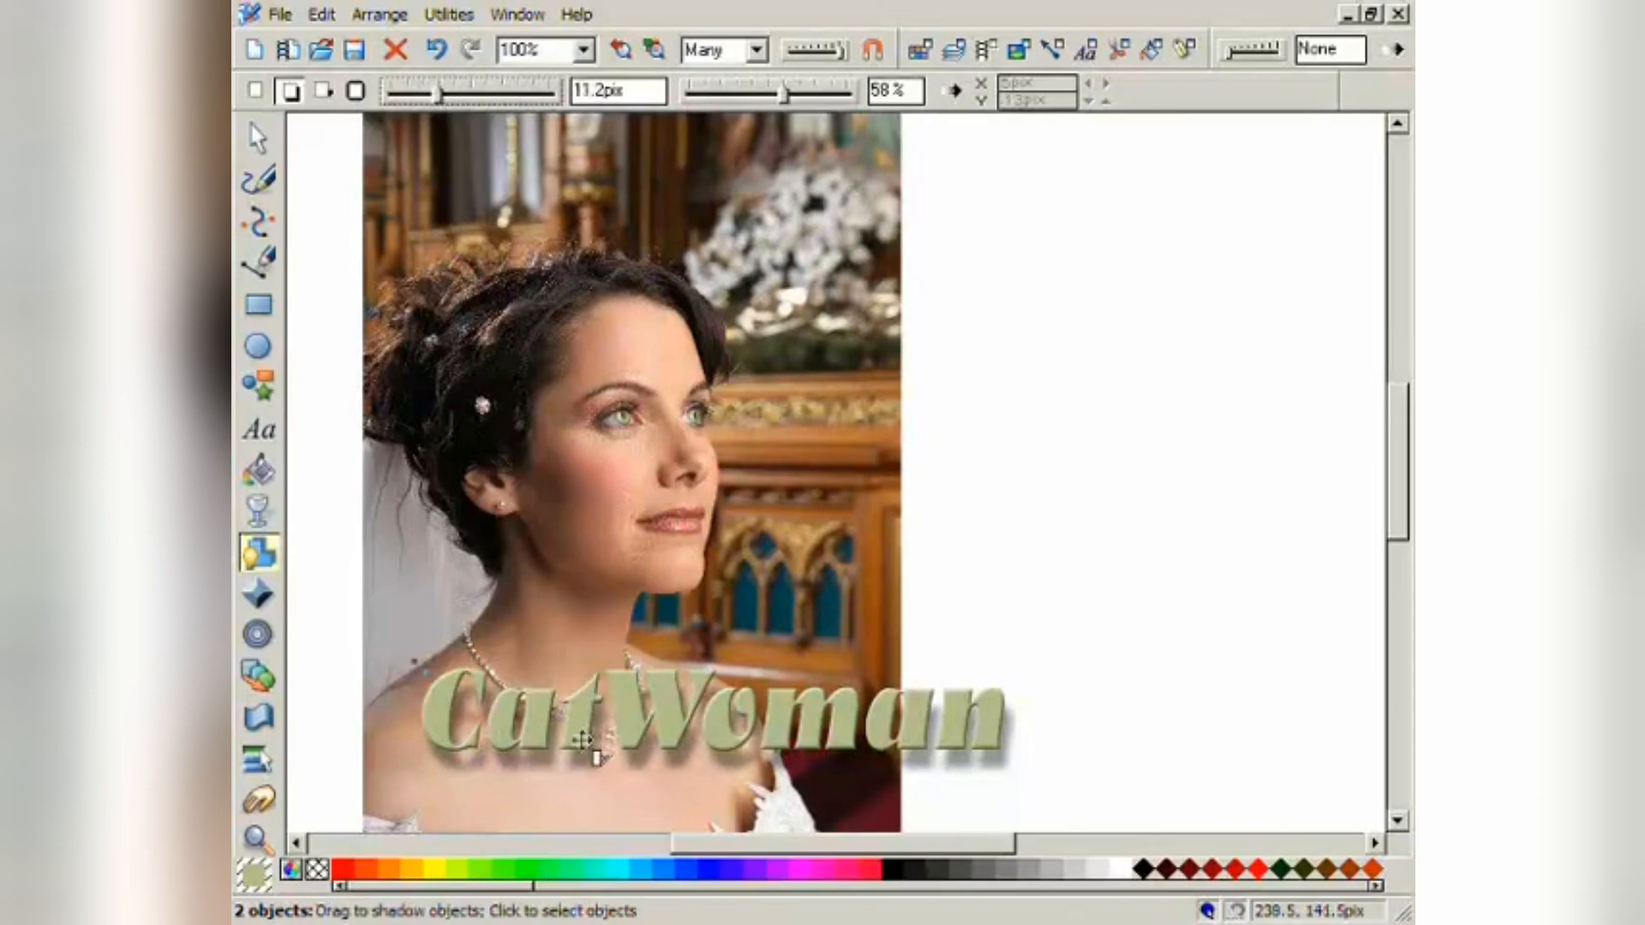
drag(585, 765, 588, 753)
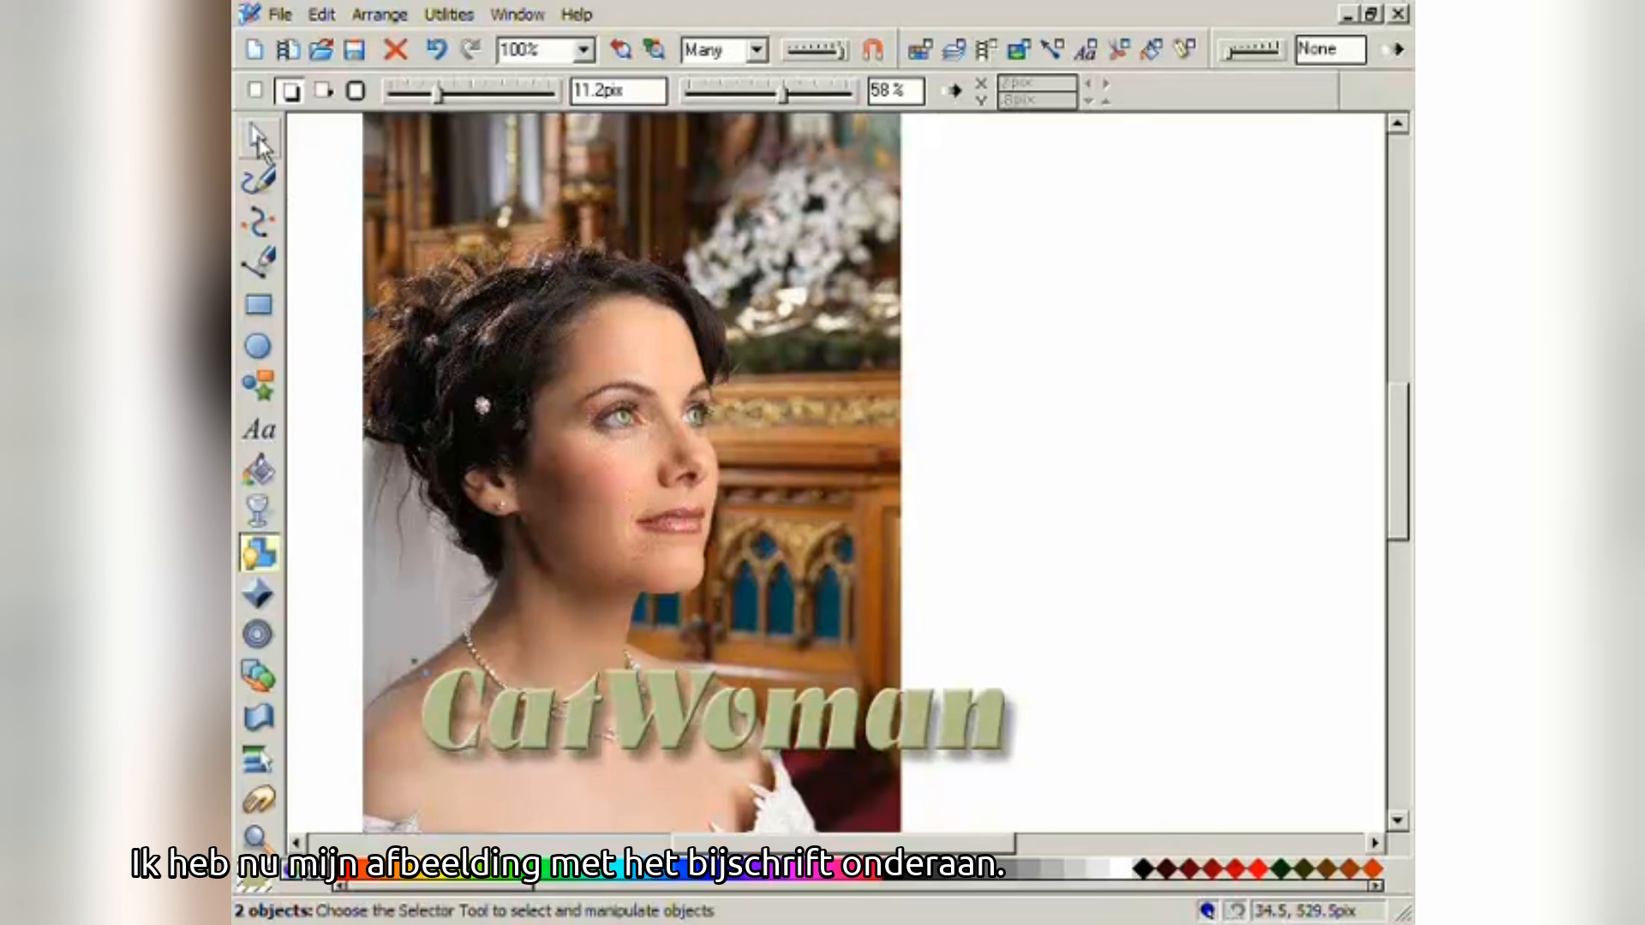
- Zoom to fit all objects, then move the caption down over the photo and enlarge it
click(259, 140)
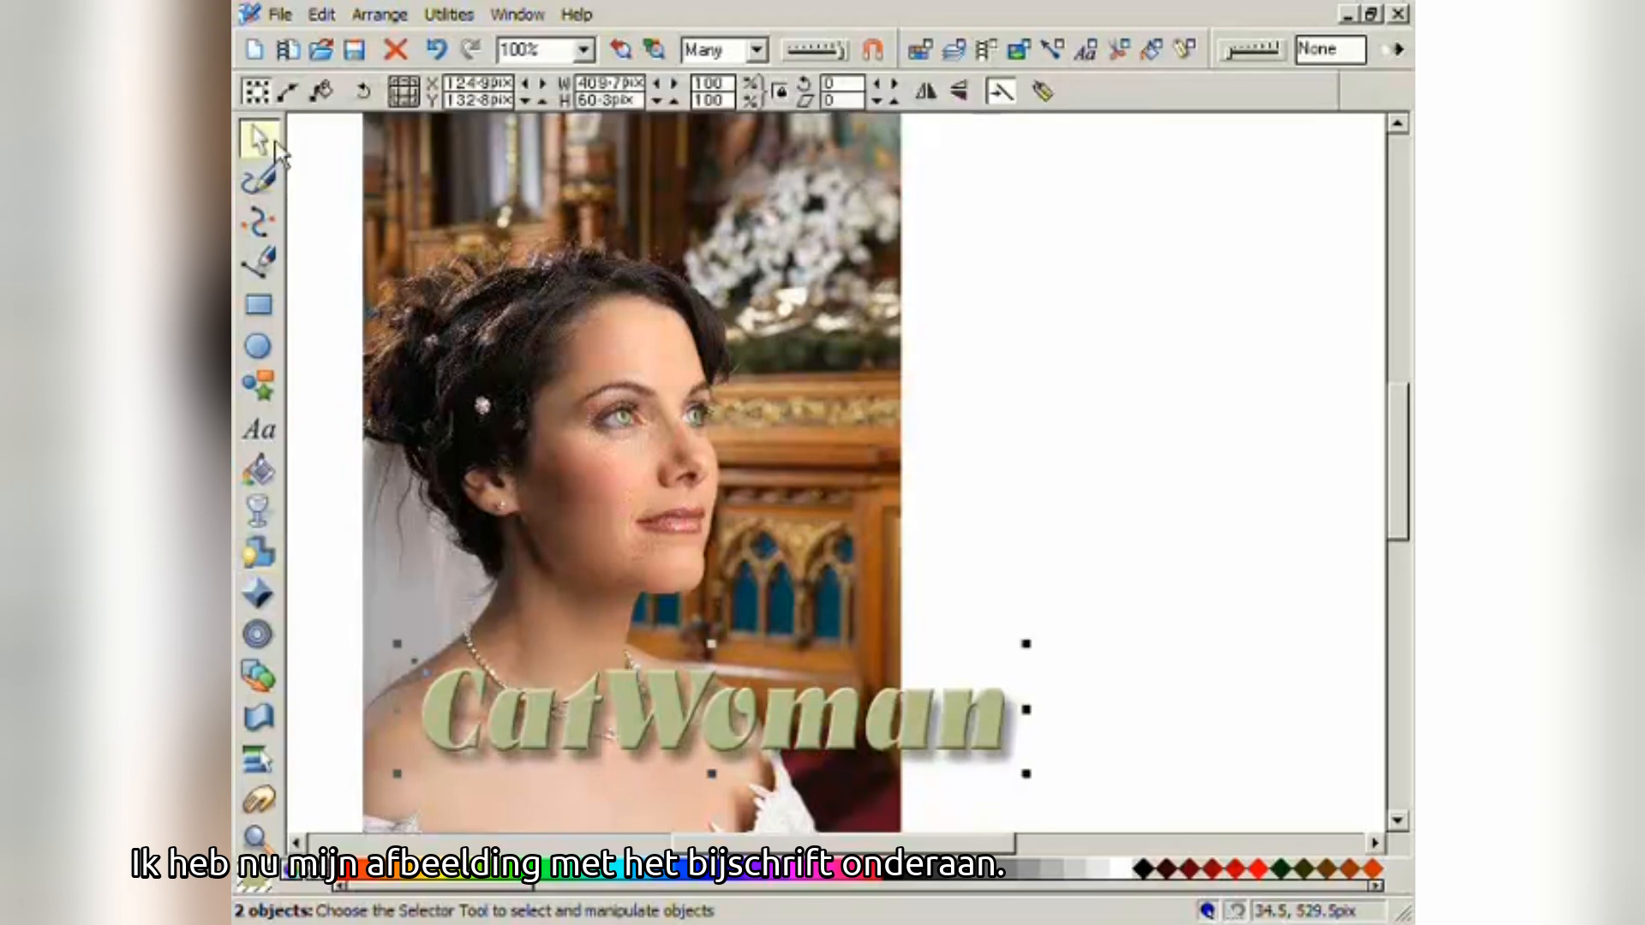
click(655, 51)
drag(1029, 658, 996, 719)
drag(1065, 651, 1159, 677)
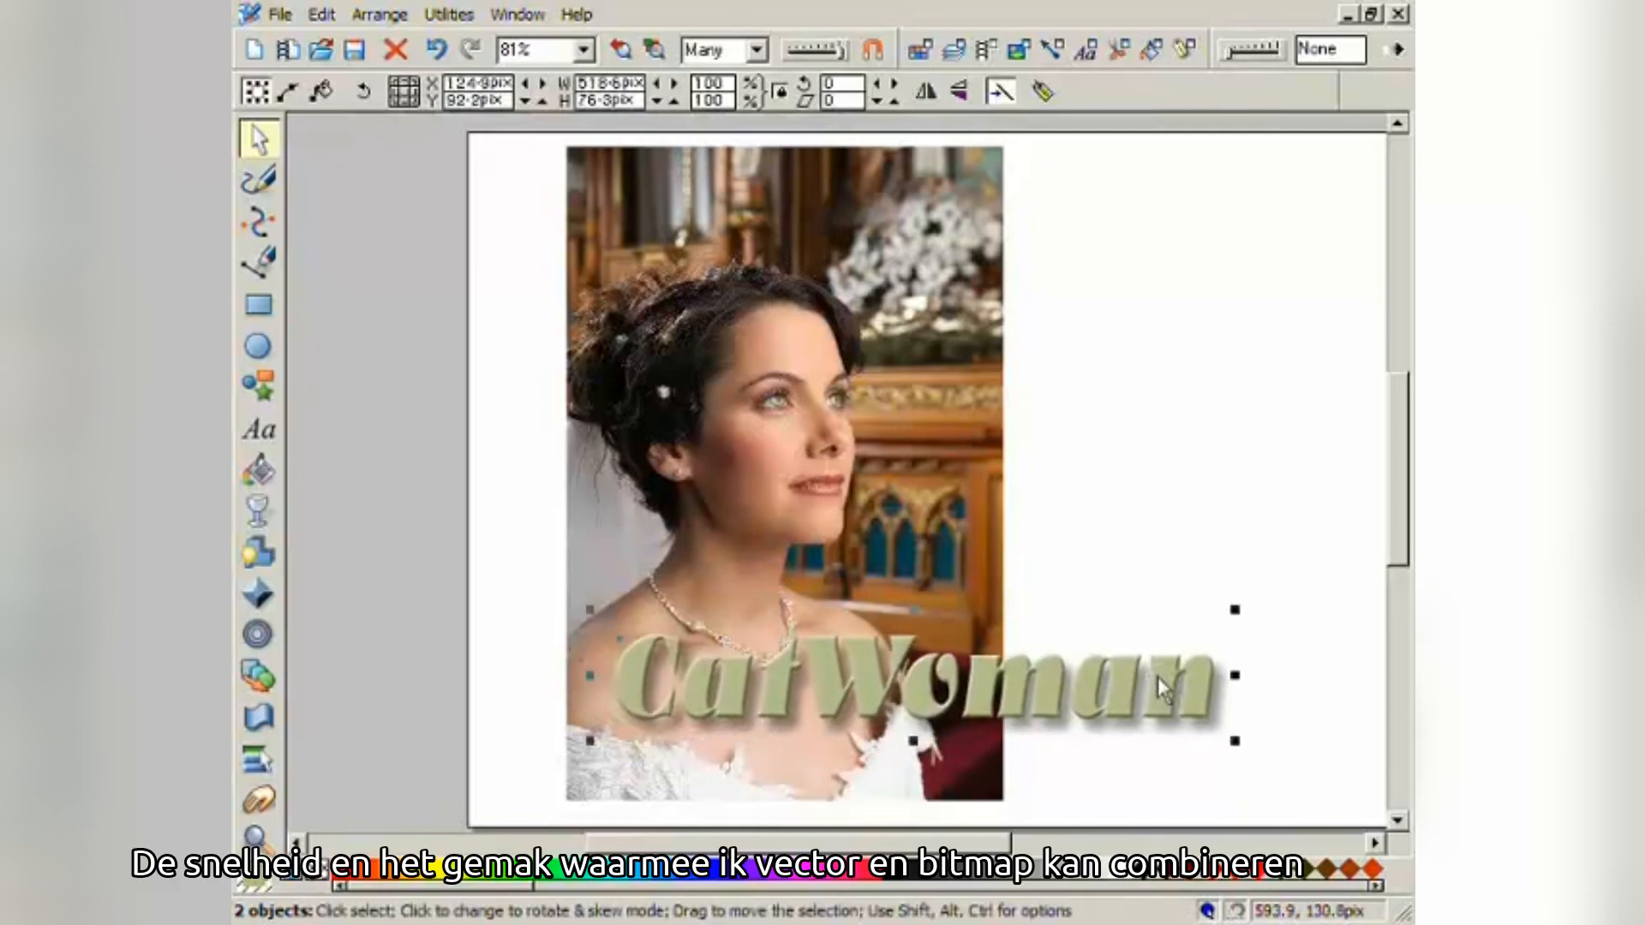
- Replace the capital W with a lowercase w so the caption reads 'Catwoman'
click(261, 429)
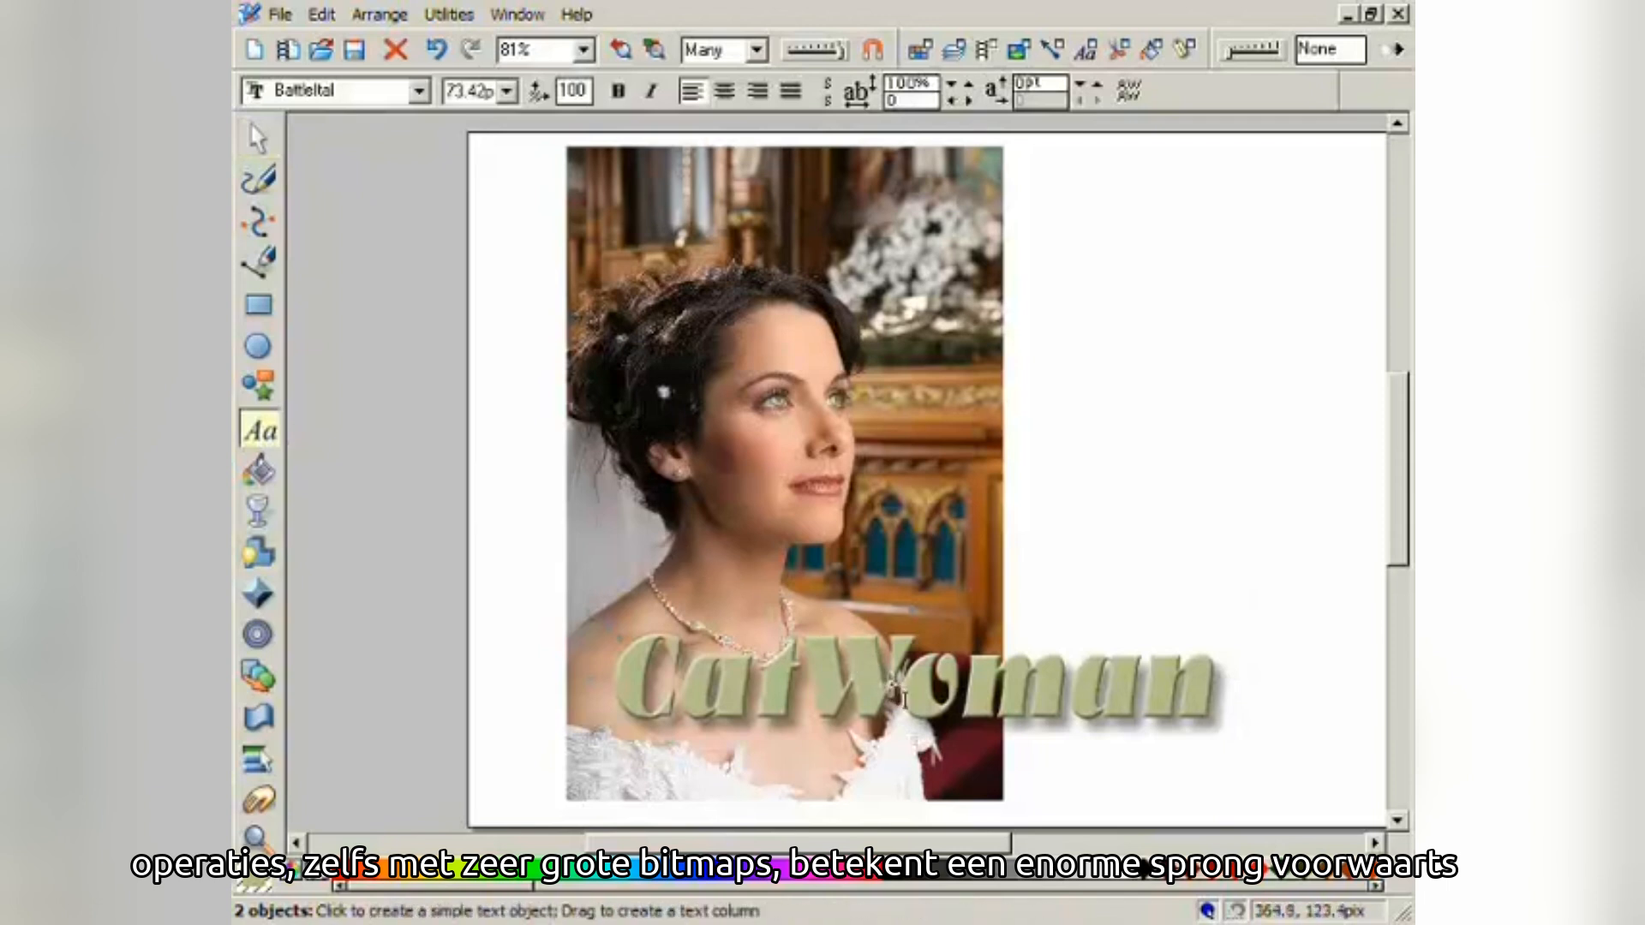
click(934, 681)
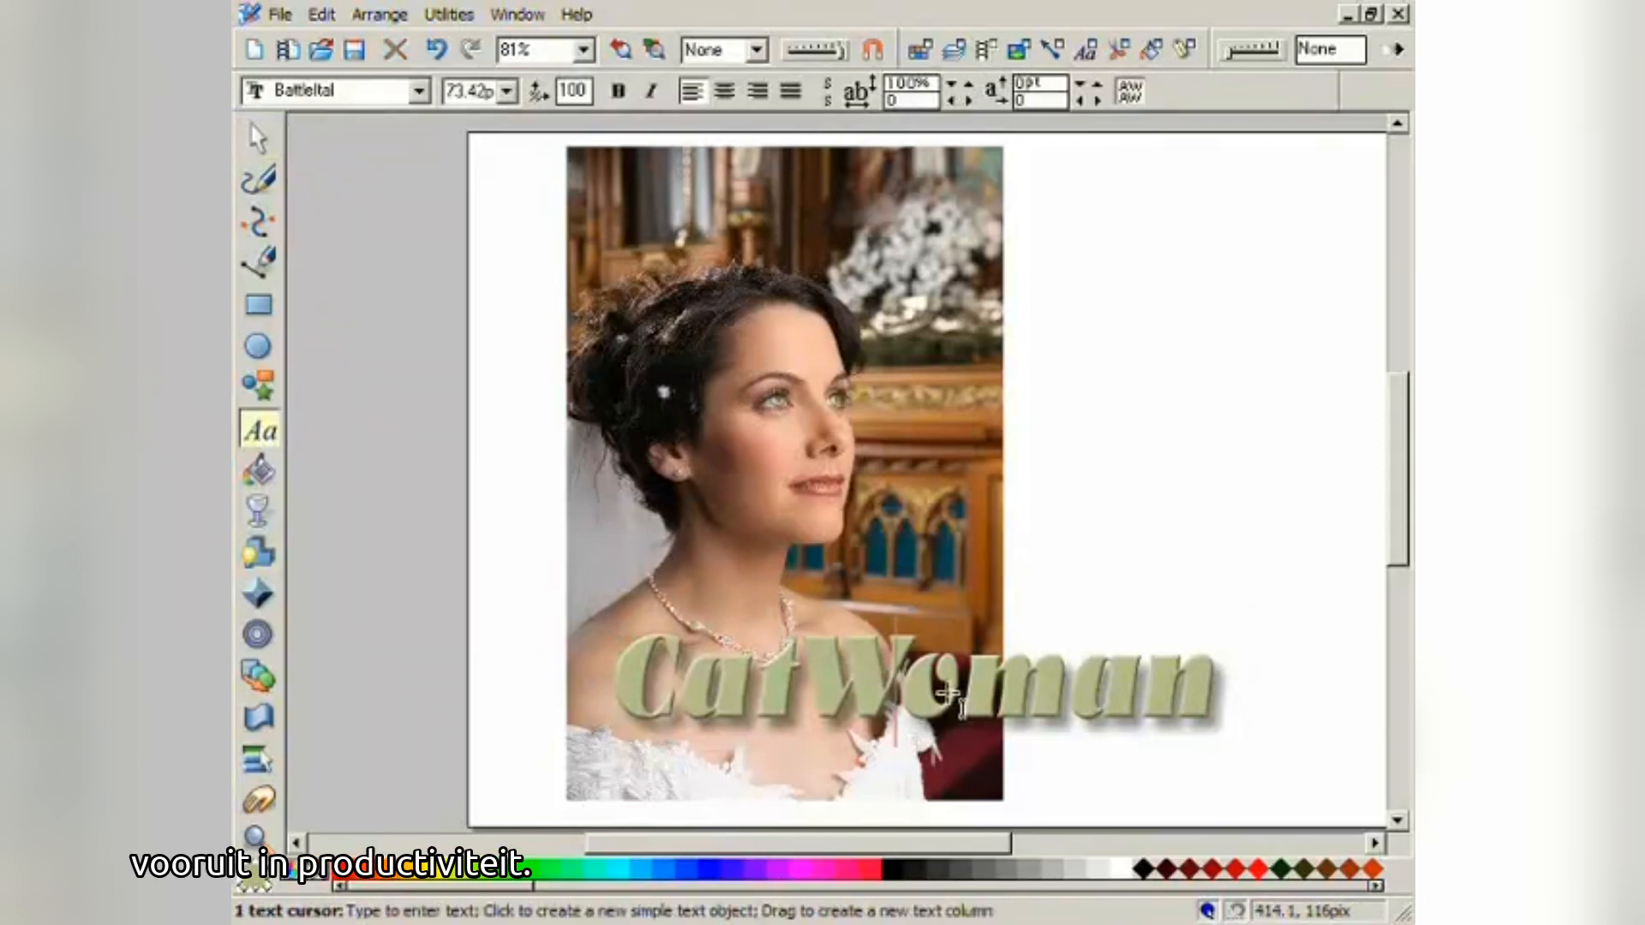
key(BackSpace)
text(w)
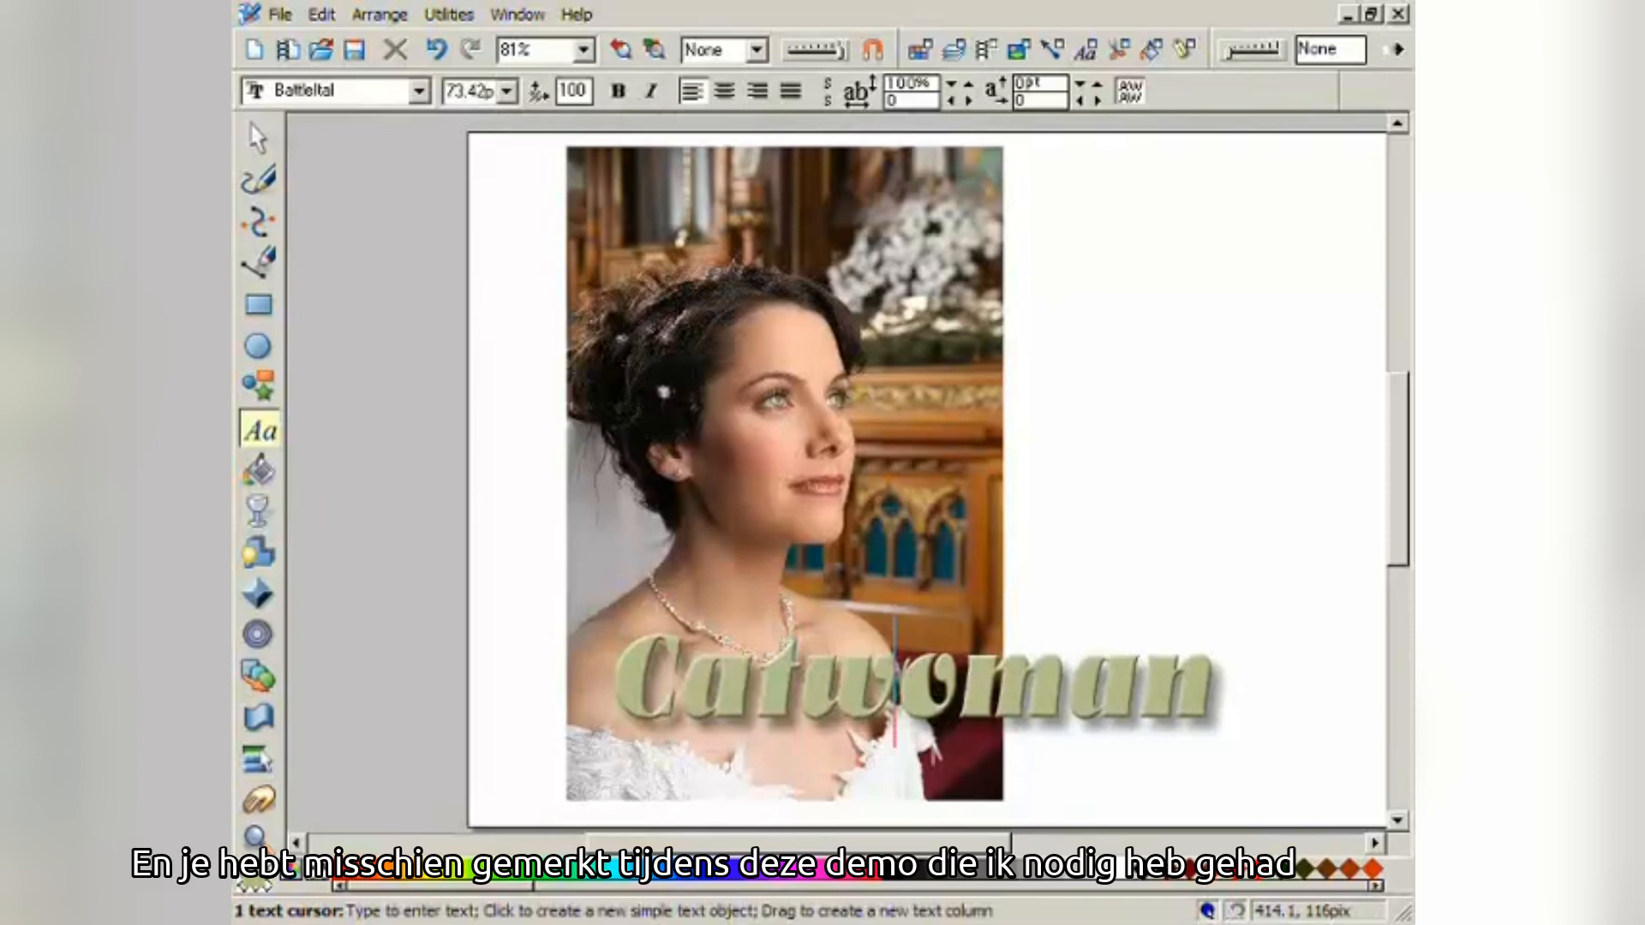
- Resize the caption to 372.5 × 55 pix and place it at X 149.5, Y 100.8 pix
click(257, 138)
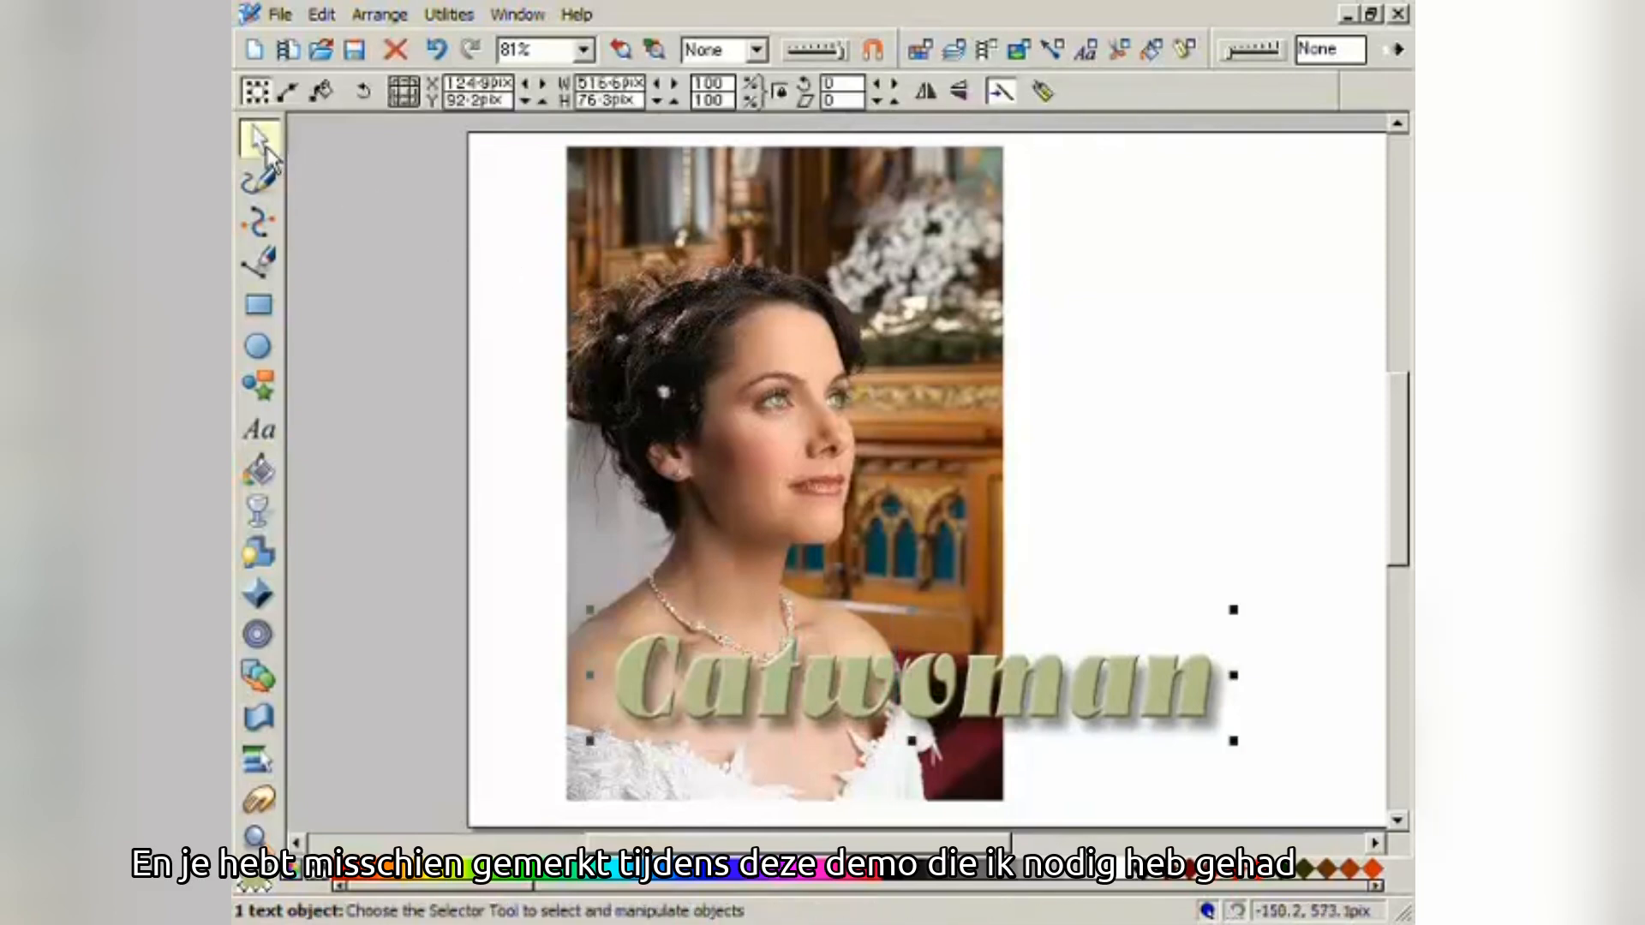
drag(994, 685, 983, 693)
drag(1223, 617, 1069, 691)
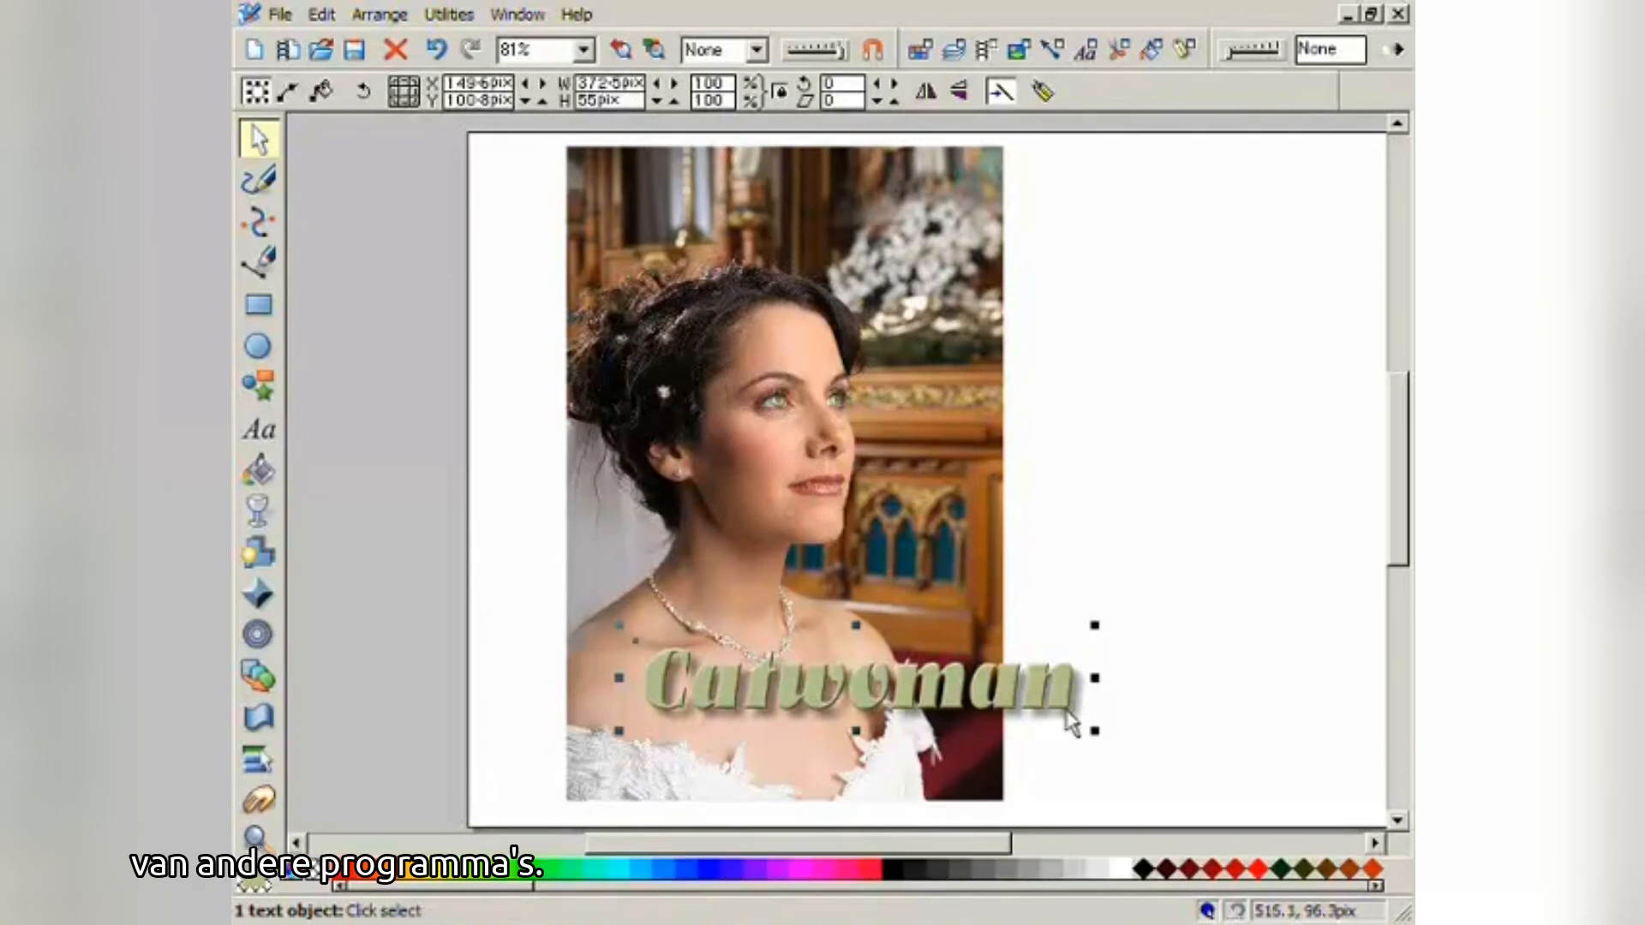
drag(1061, 749, 921, 749)
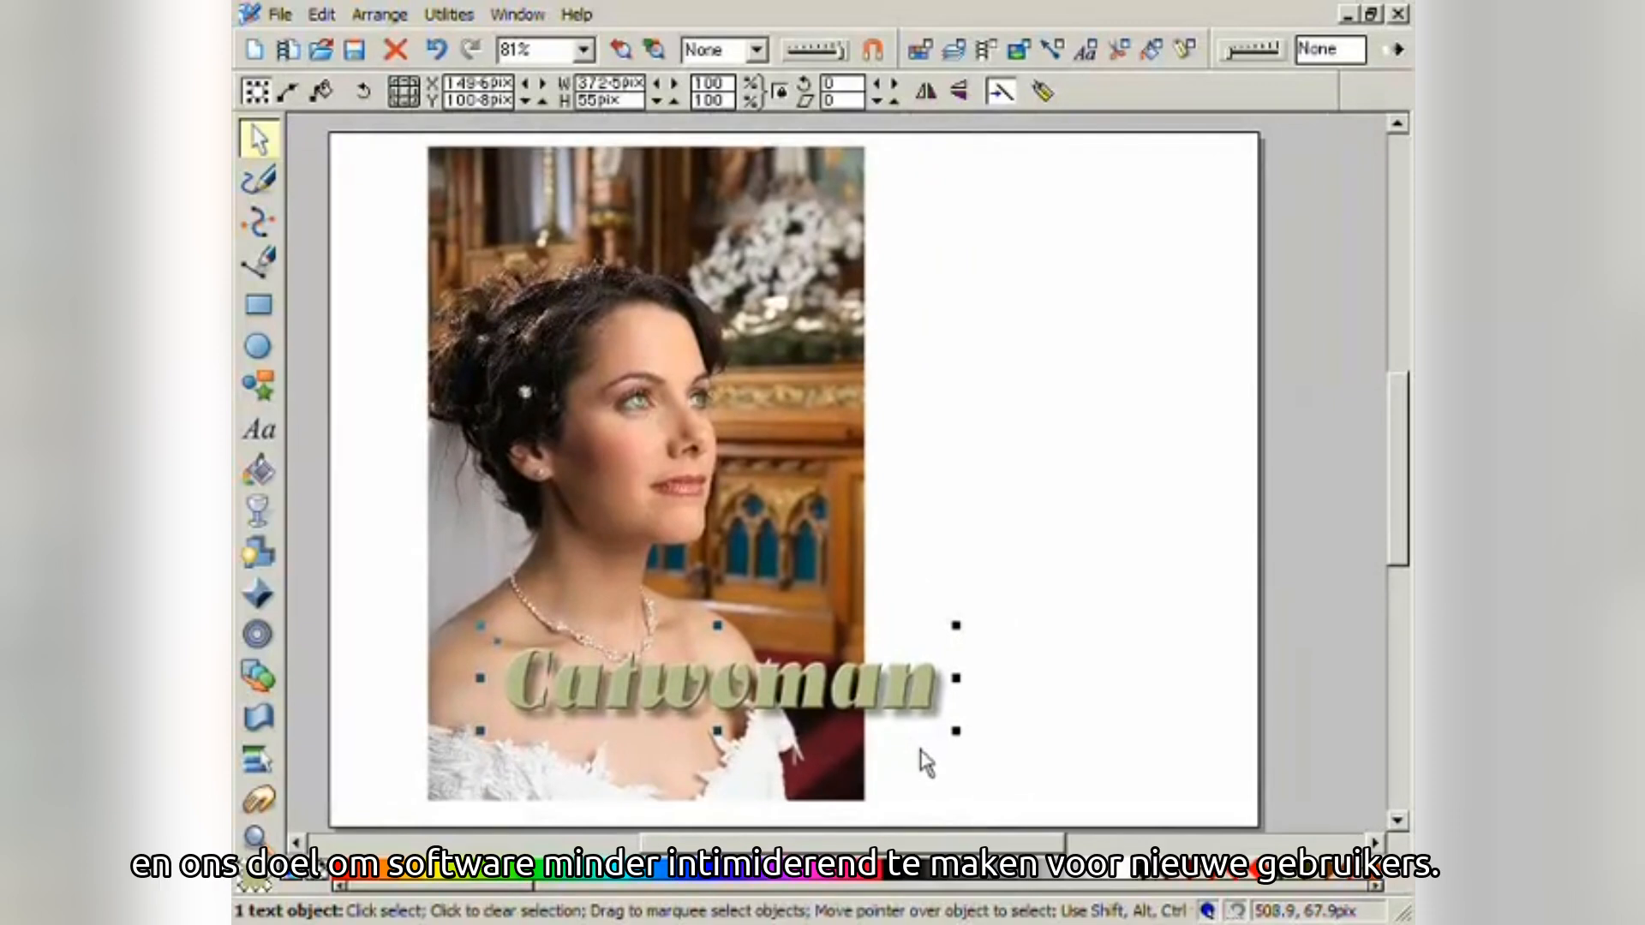
- Deselect the caption and zoom in on the bride photo with its Catwoman caption
click(925, 763)
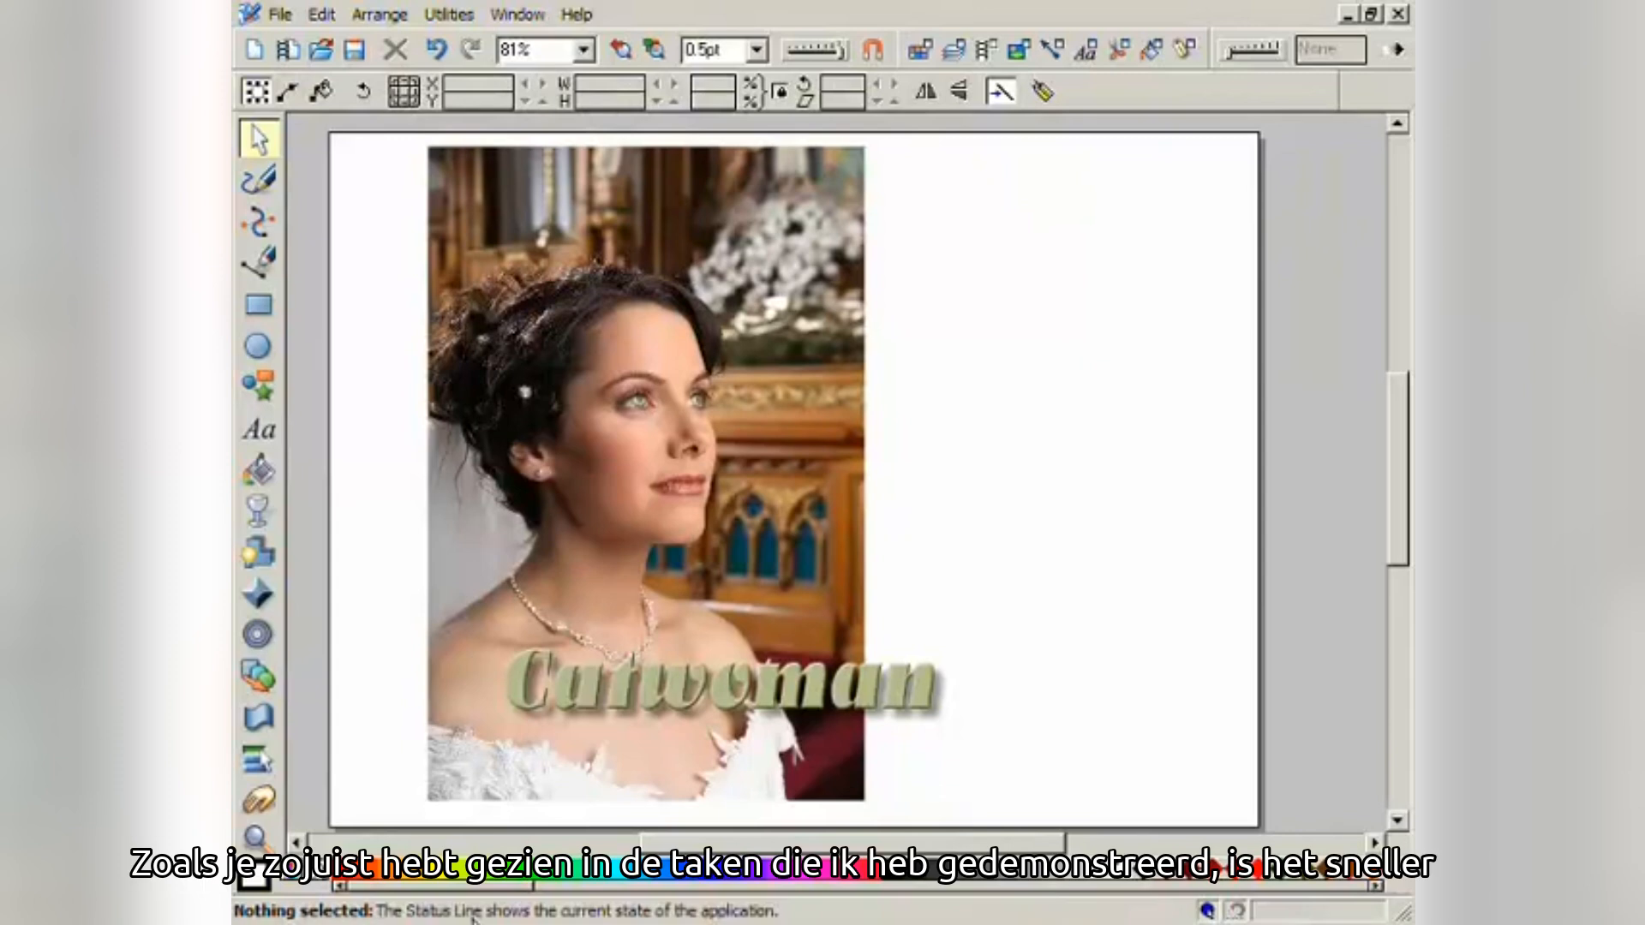
click(257, 838)
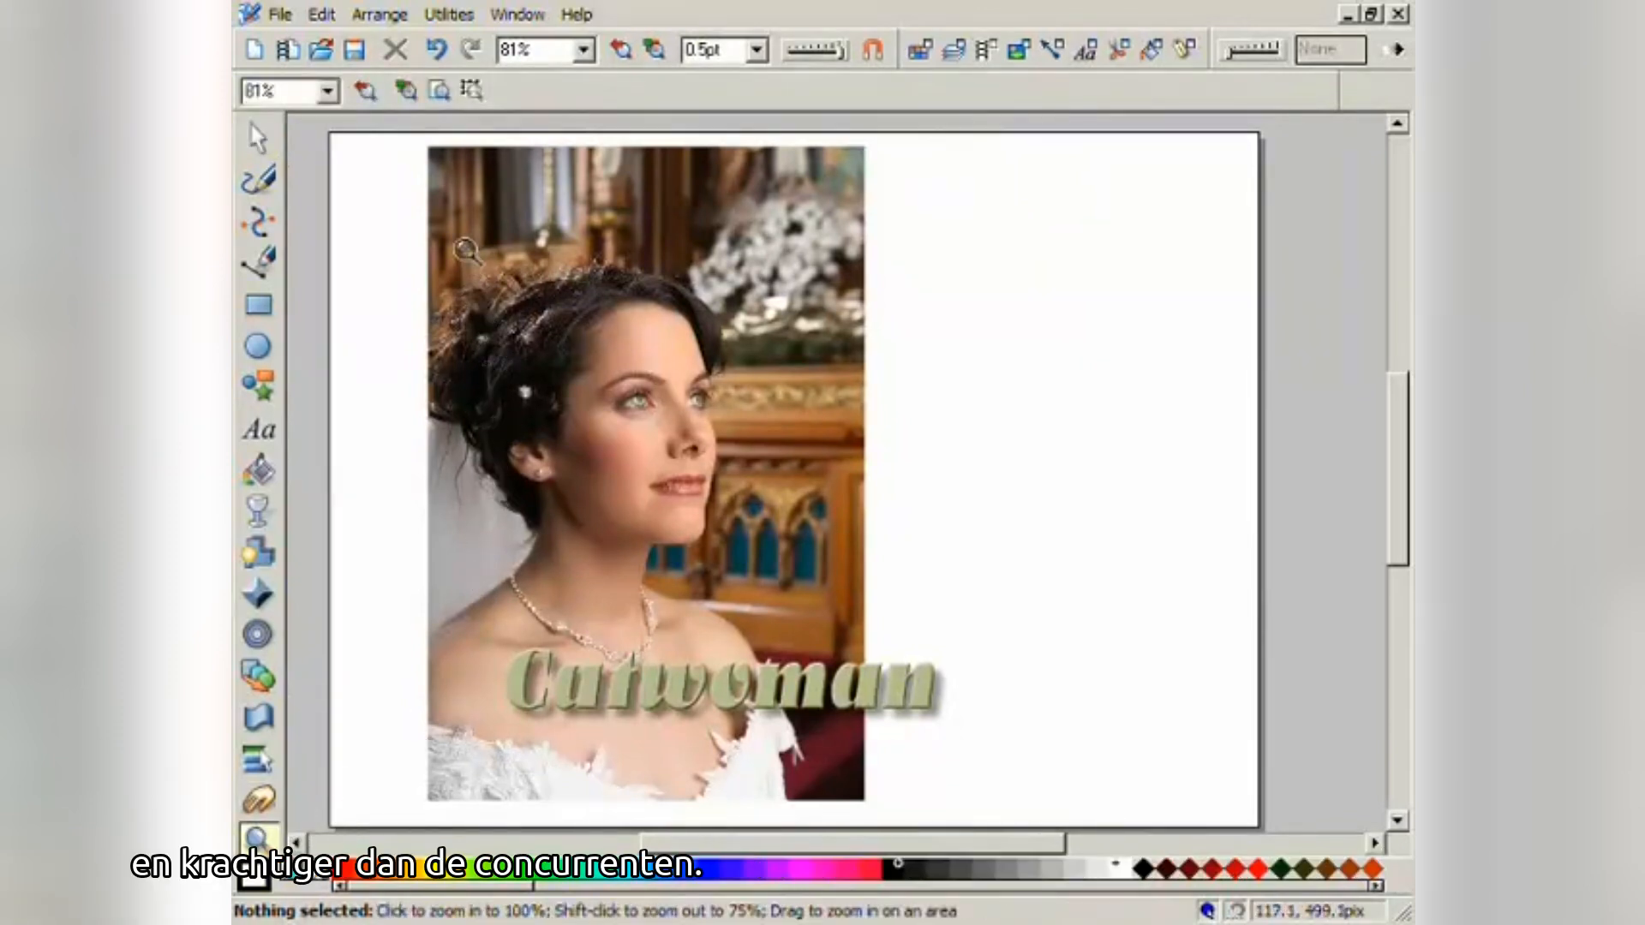
drag(467, 251, 977, 754)
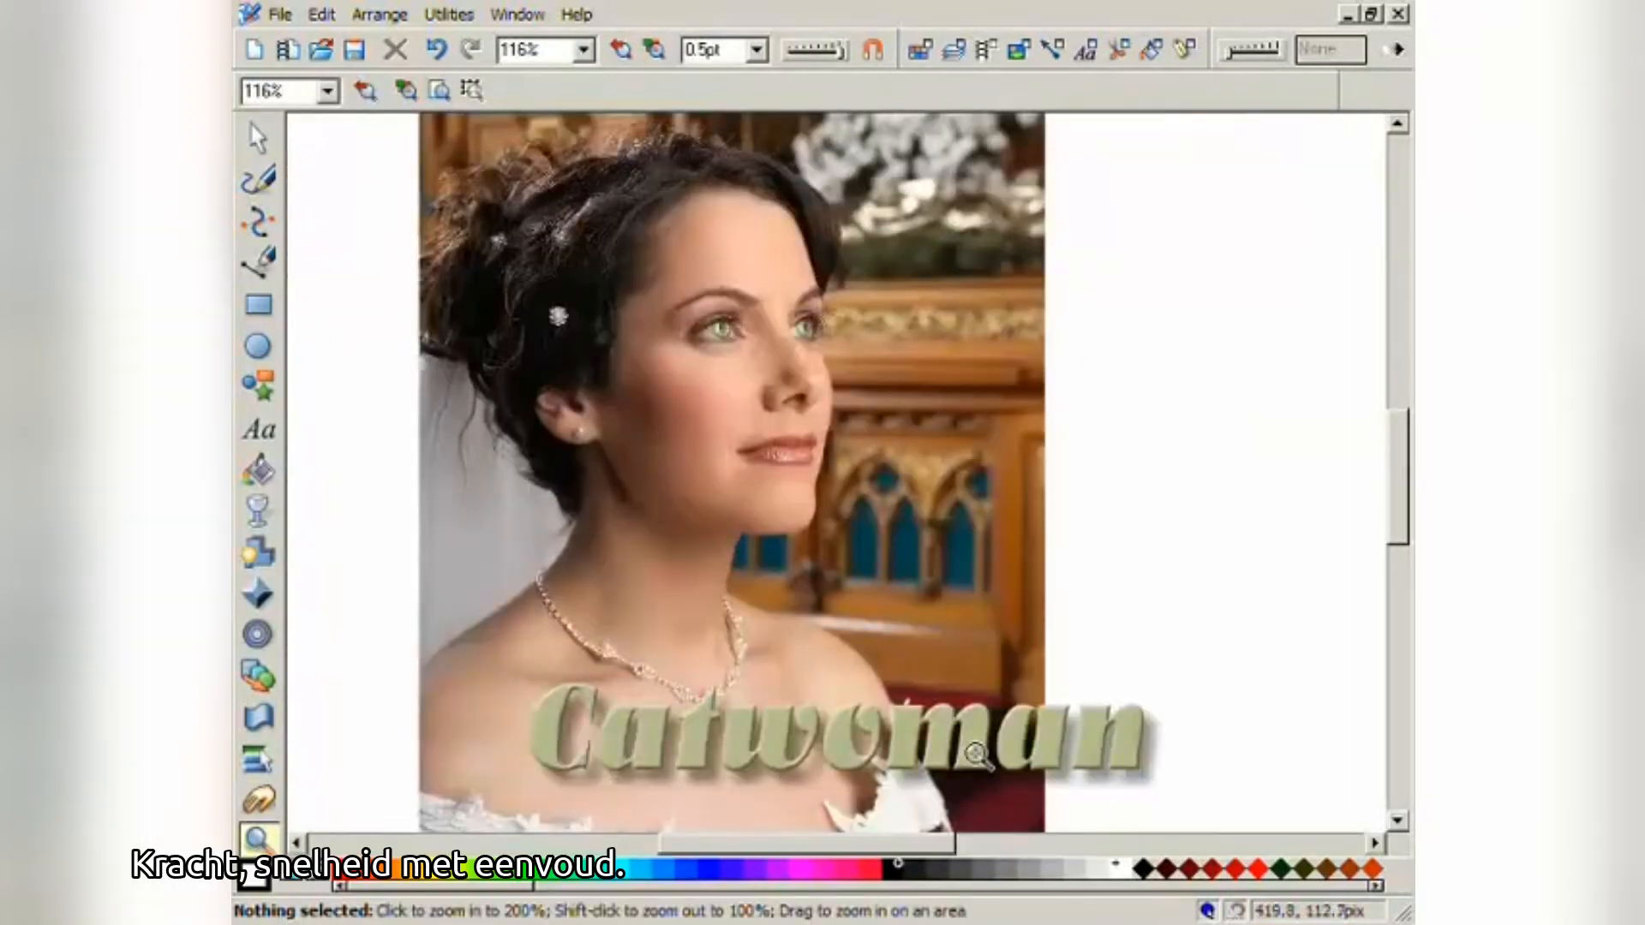